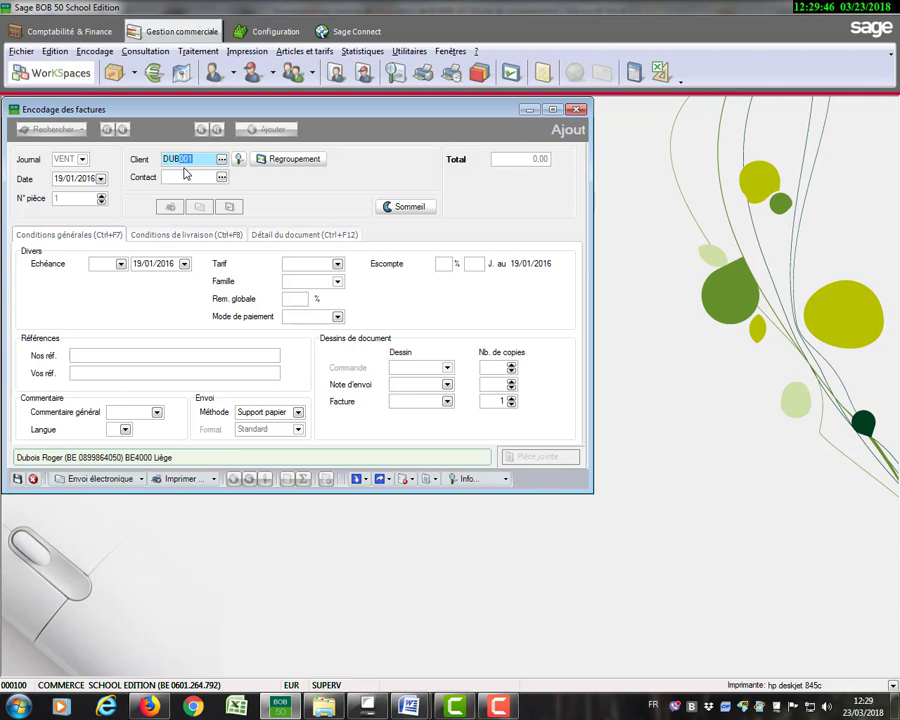
Confirm the invoice's client and set the due term to 20J (payable à 20 jours).
click(263, 179)
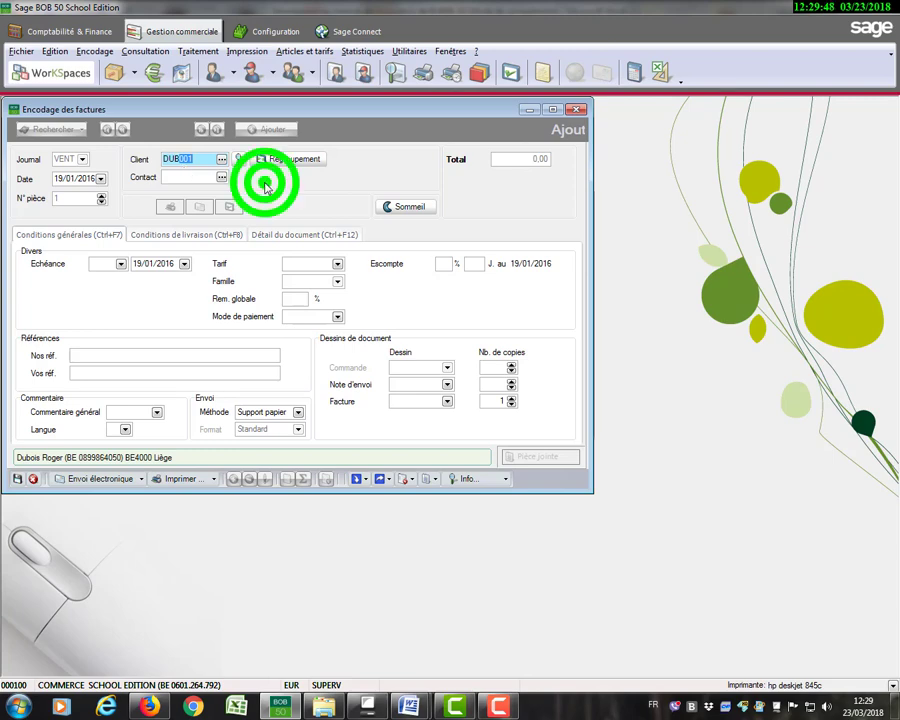
click(121, 264)
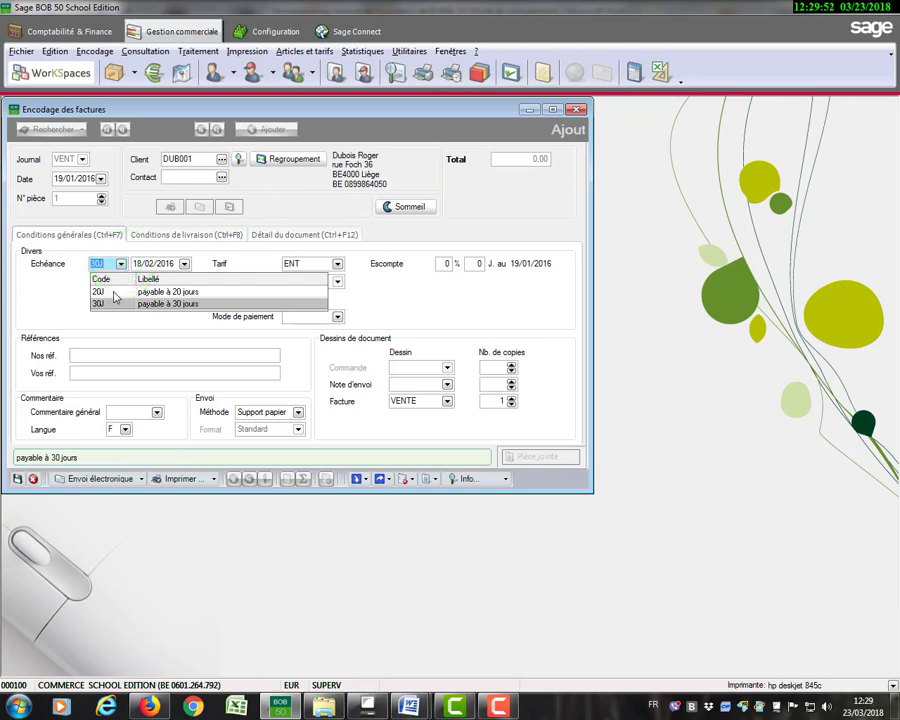
click(114, 291)
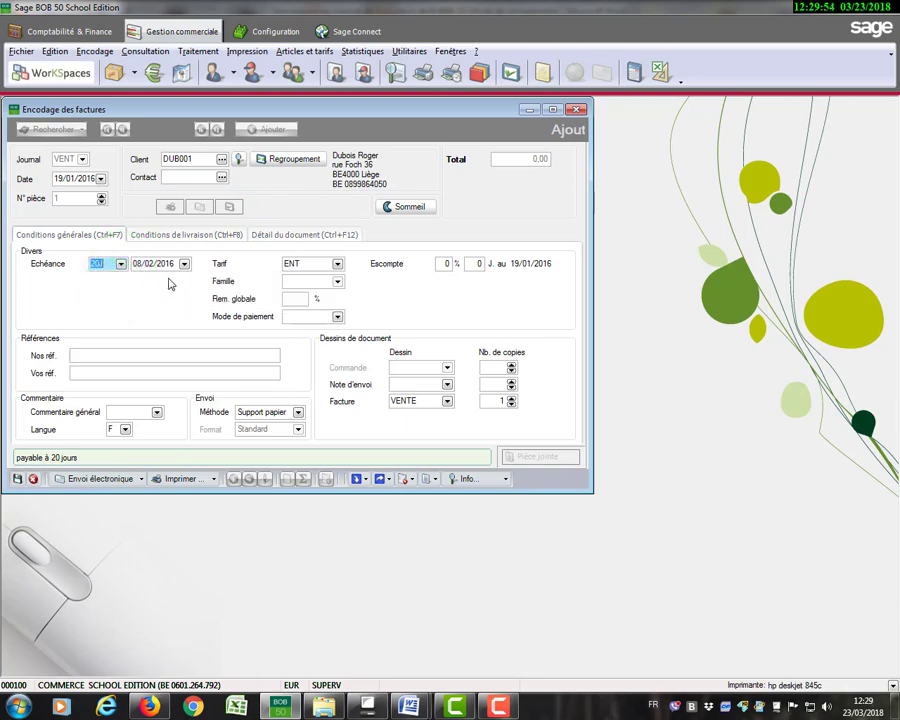
Enter 1 for both Nos réf. and Vos réf. in the invoice references.
click(125, 357)
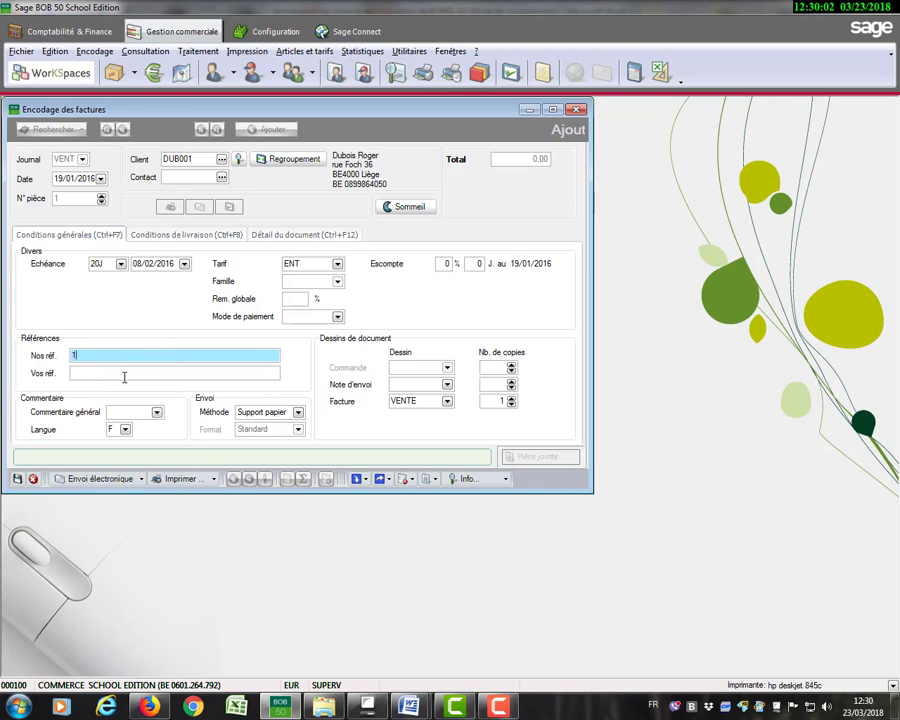
click(125, 374)
text(1)
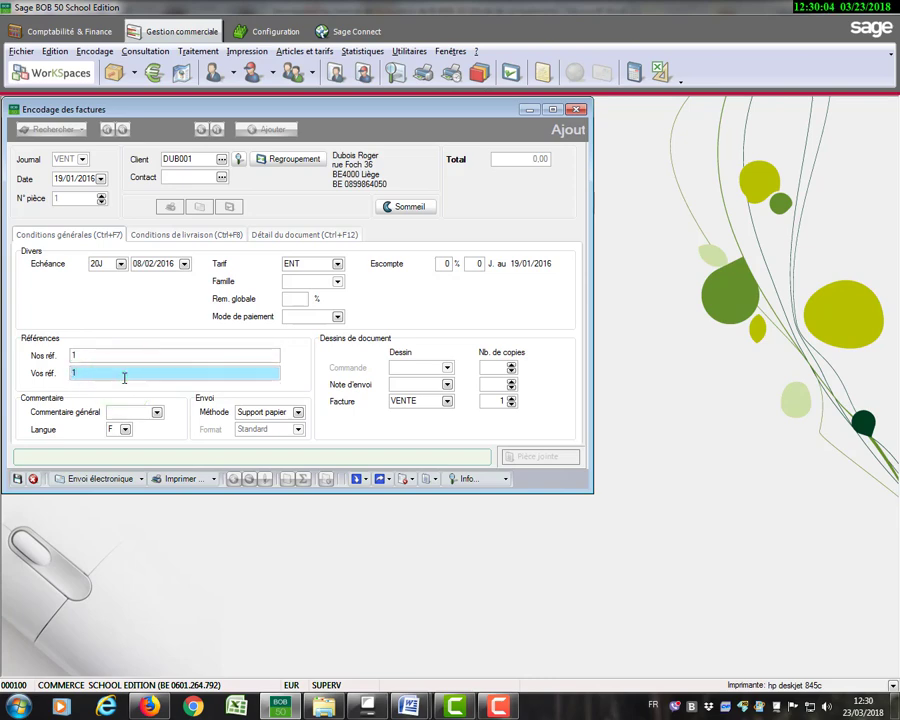
Select the ENT (Entreprise) tariff and set the shipping cost (Frais de port) to 12,00.
click(337, 265)
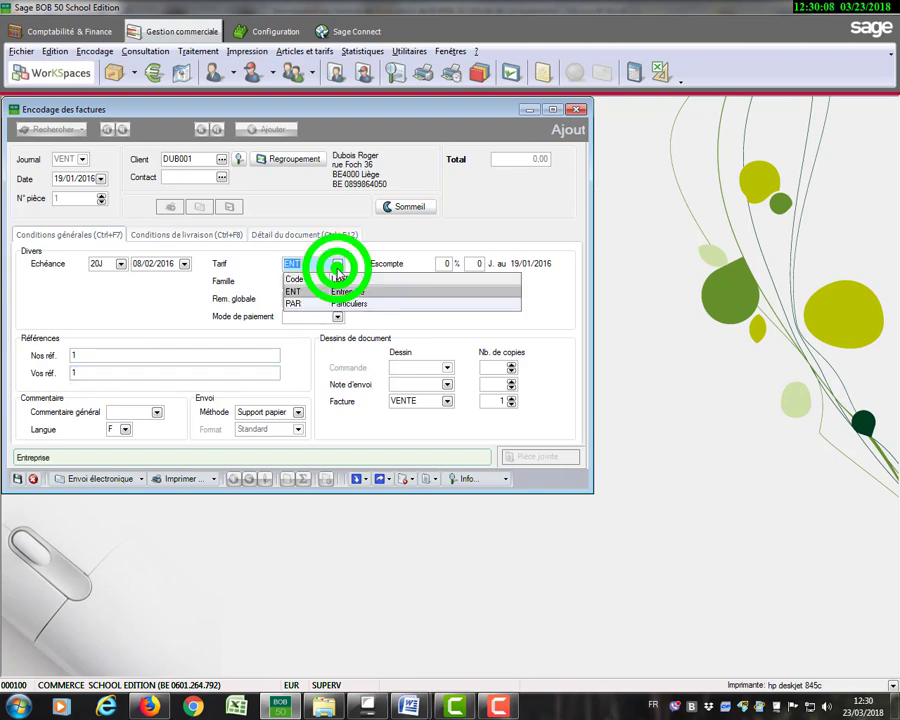
click(318, 292)
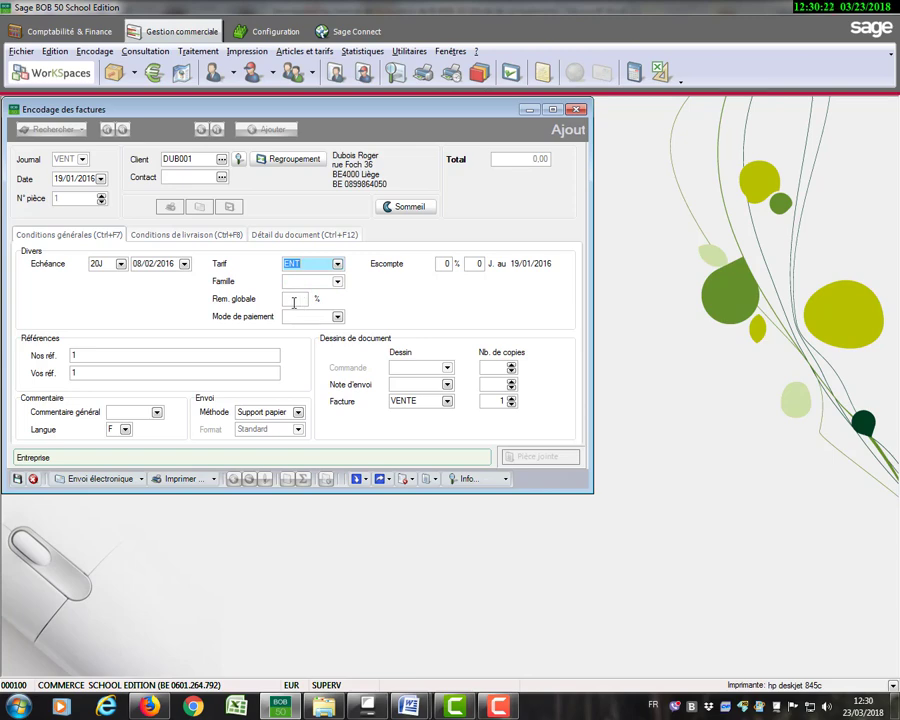
click(197, 236)
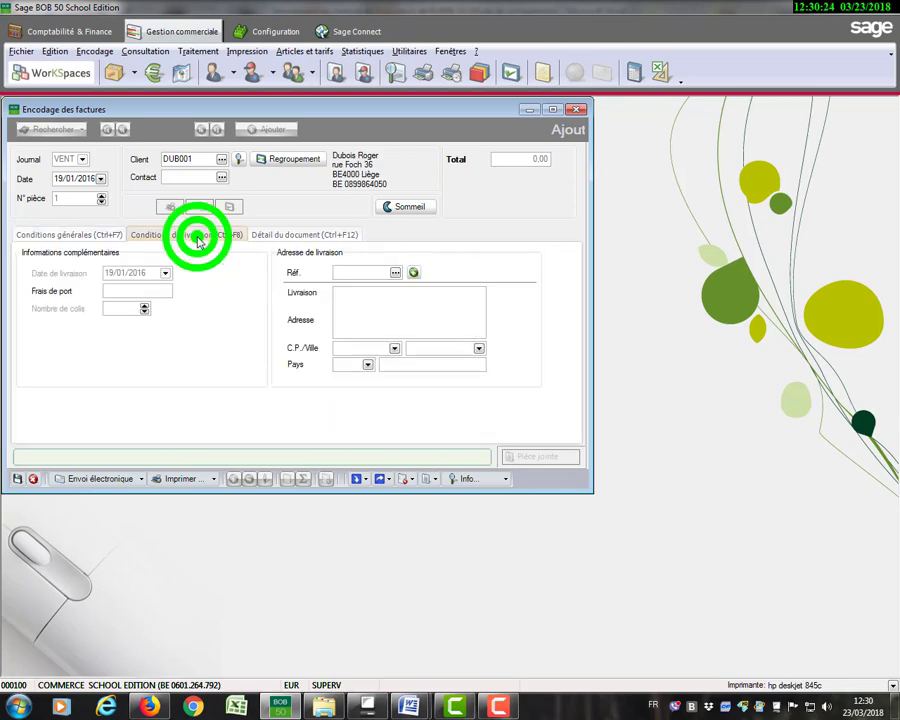
click(139, 287)
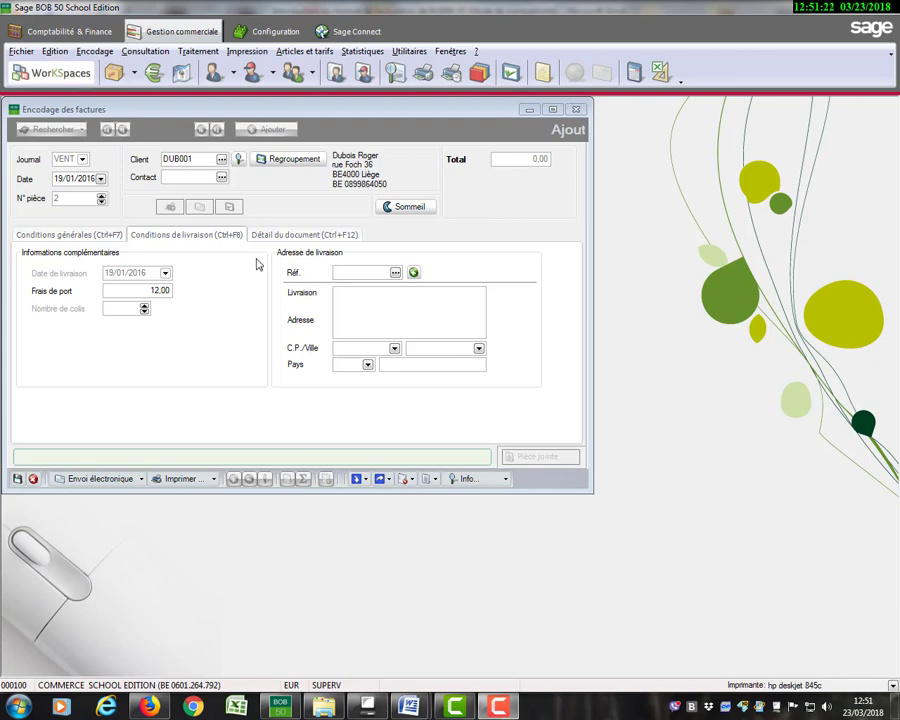
Add an invoice detail line for article E with a delivered quantity of 20.
click(281, 238)
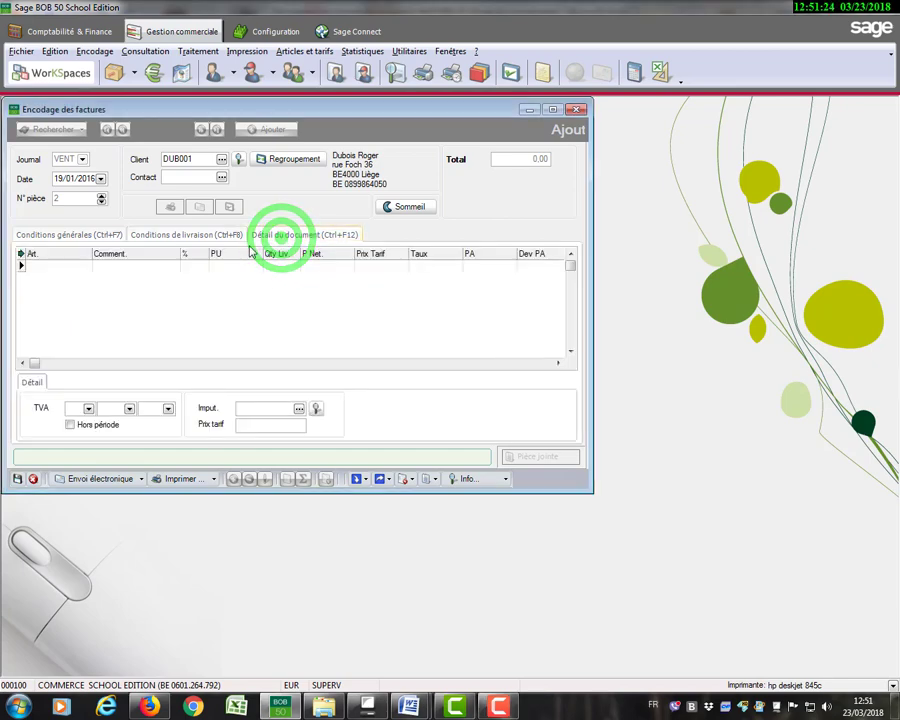
click(62, 266)
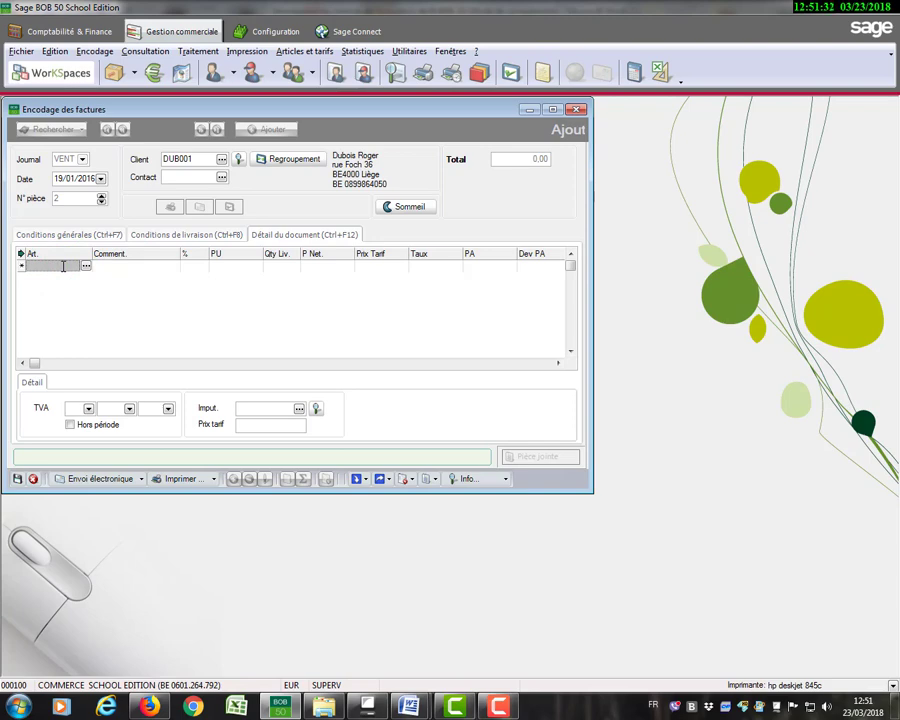
text(E)
key(Tab)
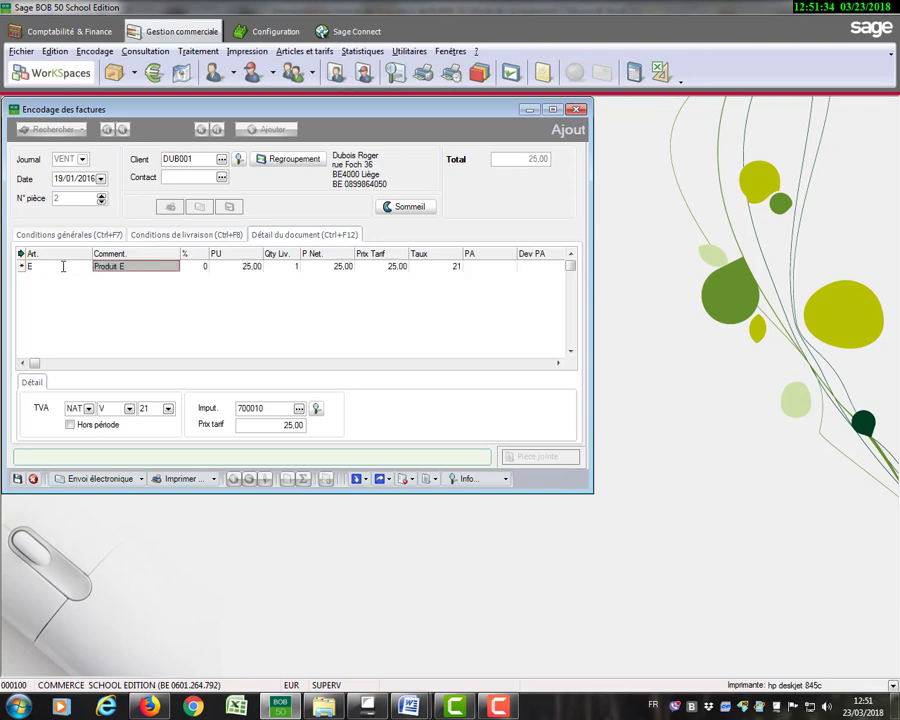
key(Tab)
key(Tab)
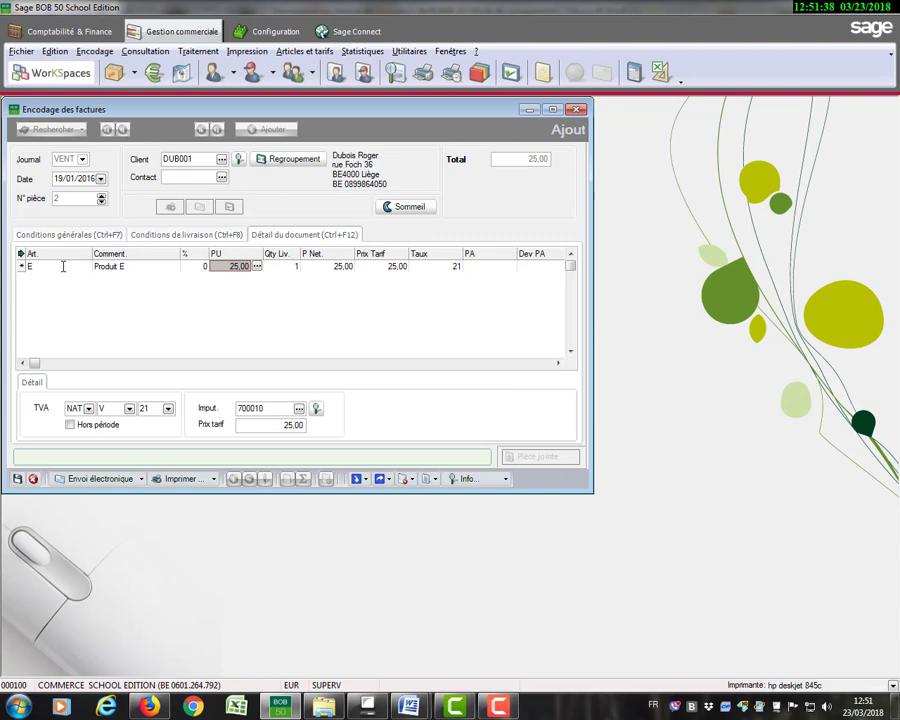
key(Tab)
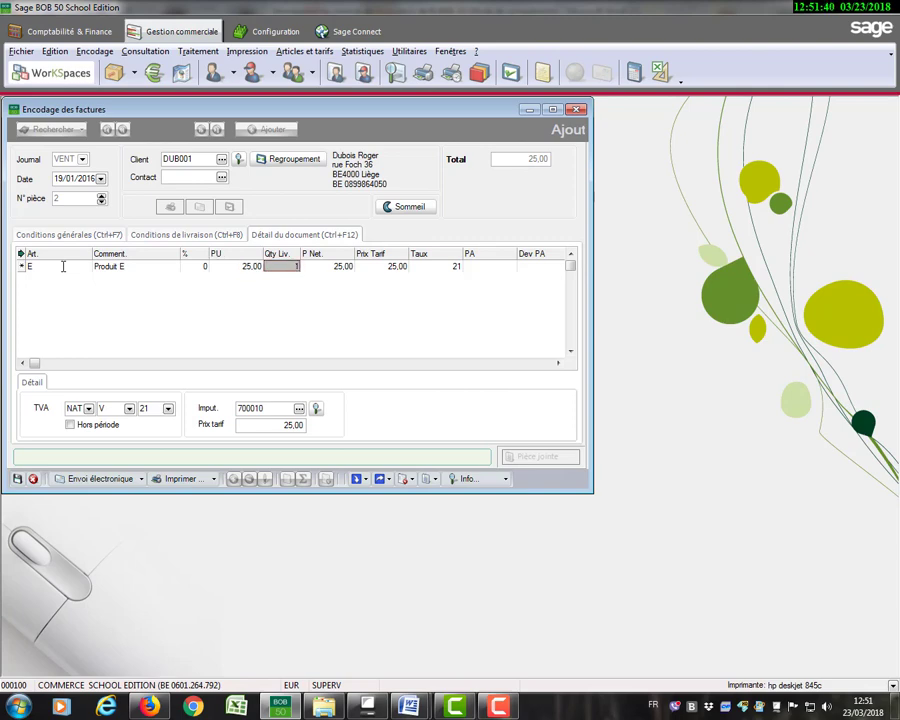
text(20)
key(Tab)
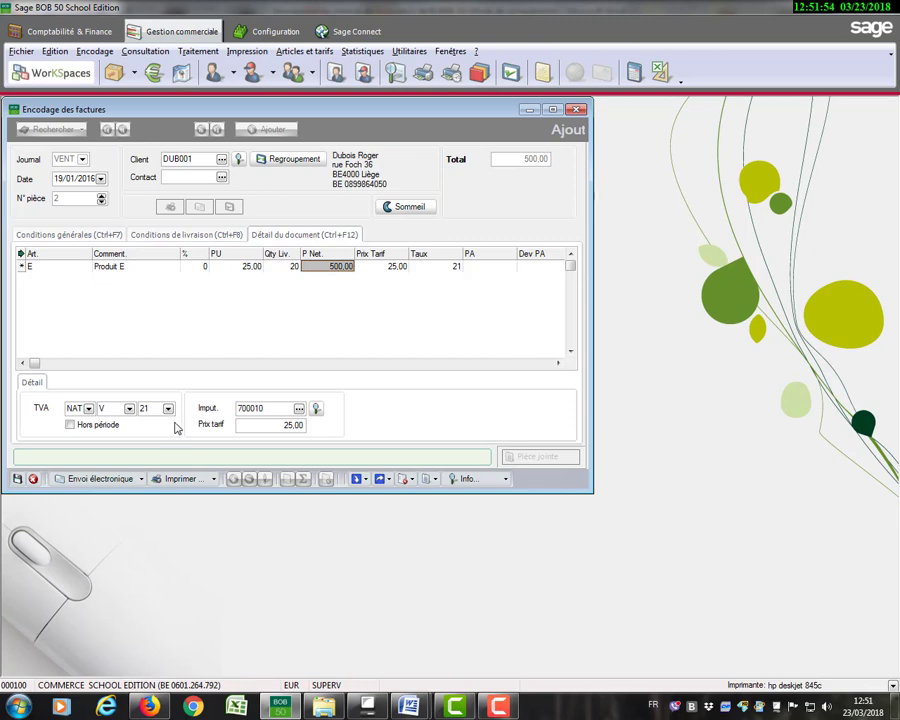
key(Return)
key(Return)
key(Return)
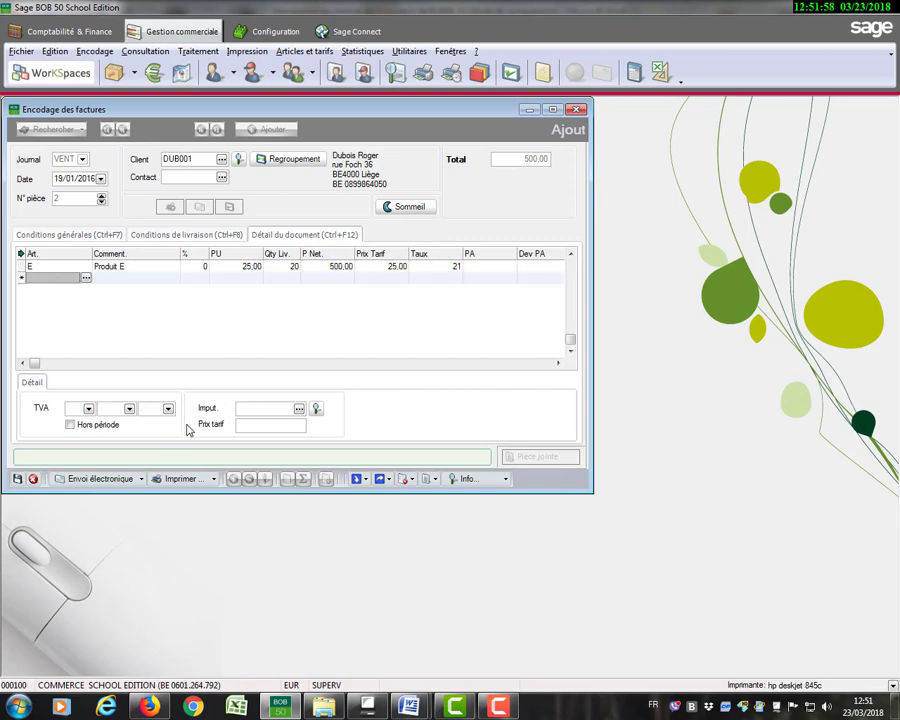
Add a second detail line for article F with a delivered quantity of 10.
text(F)
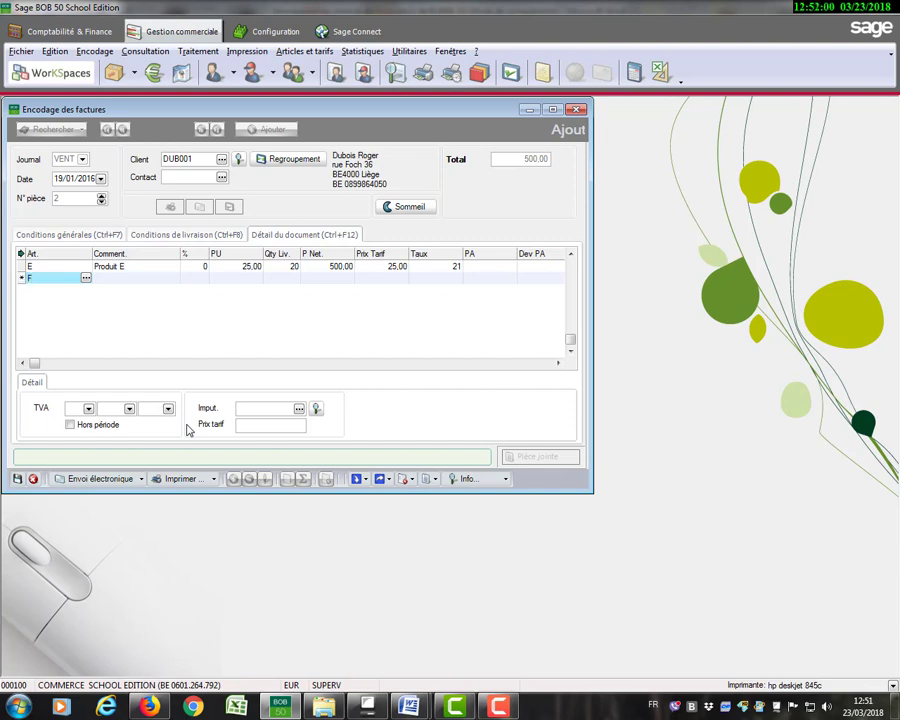
key(Return)
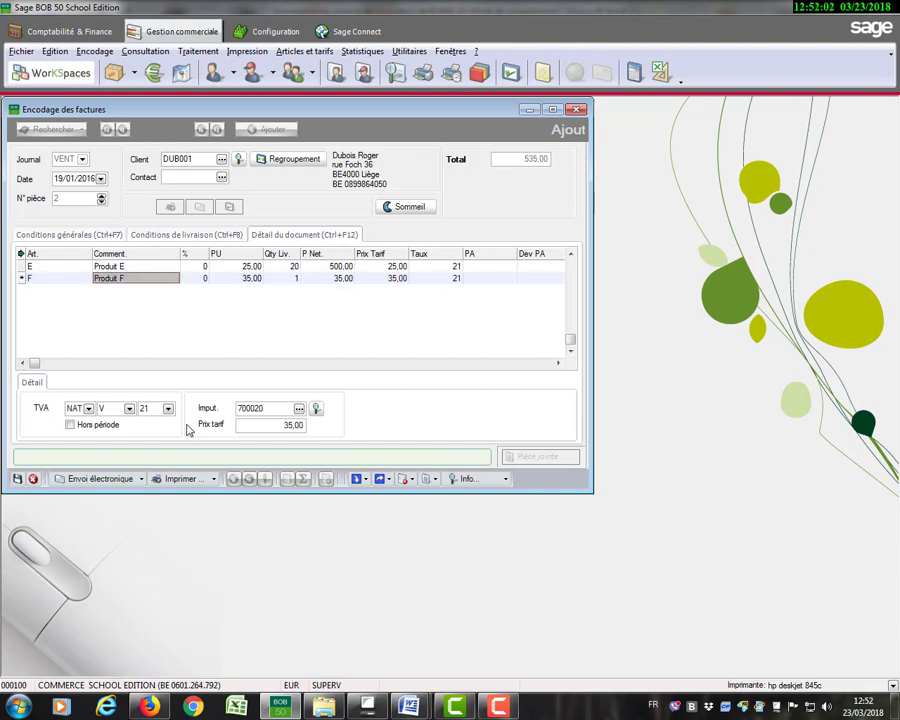
key(Return)
key(Return)
key(Return)
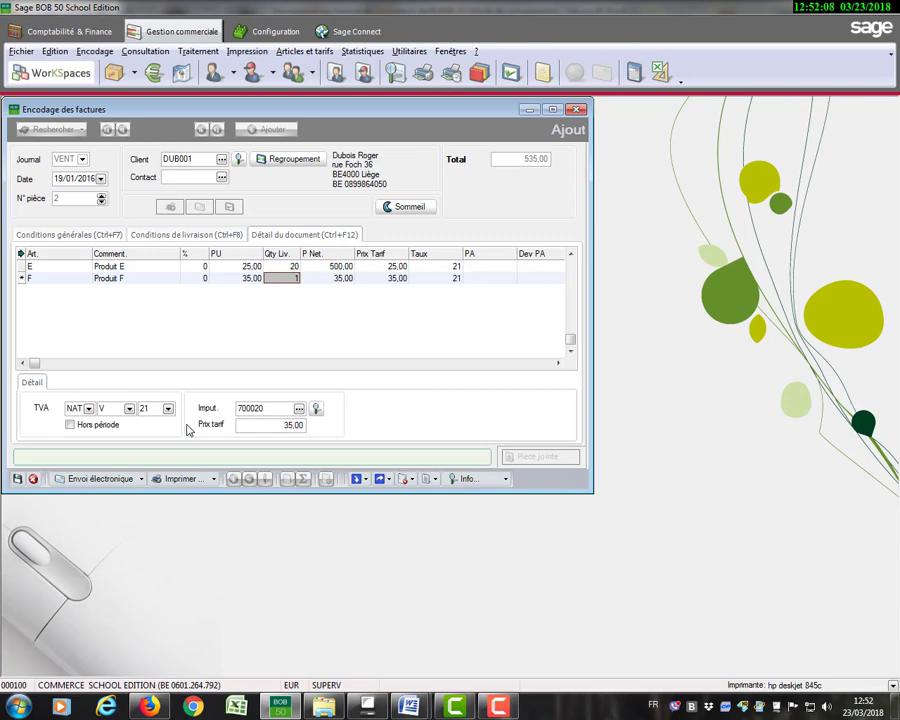
text(10)
key(Return)
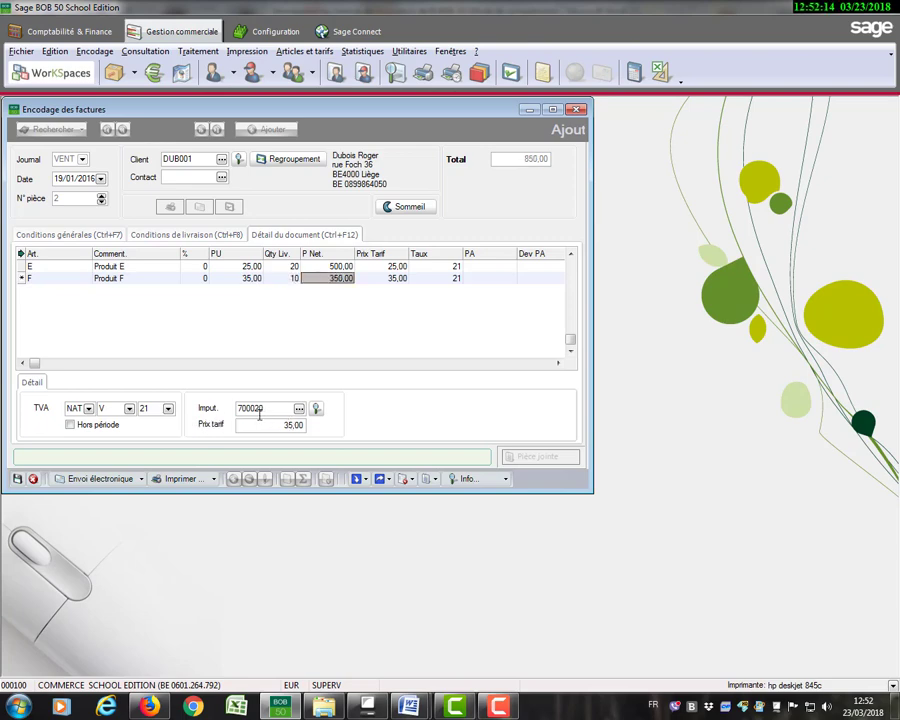
Review the invoice's delivery and general conditions, save it, and abandon the new blank invoice.
click(191, 240)
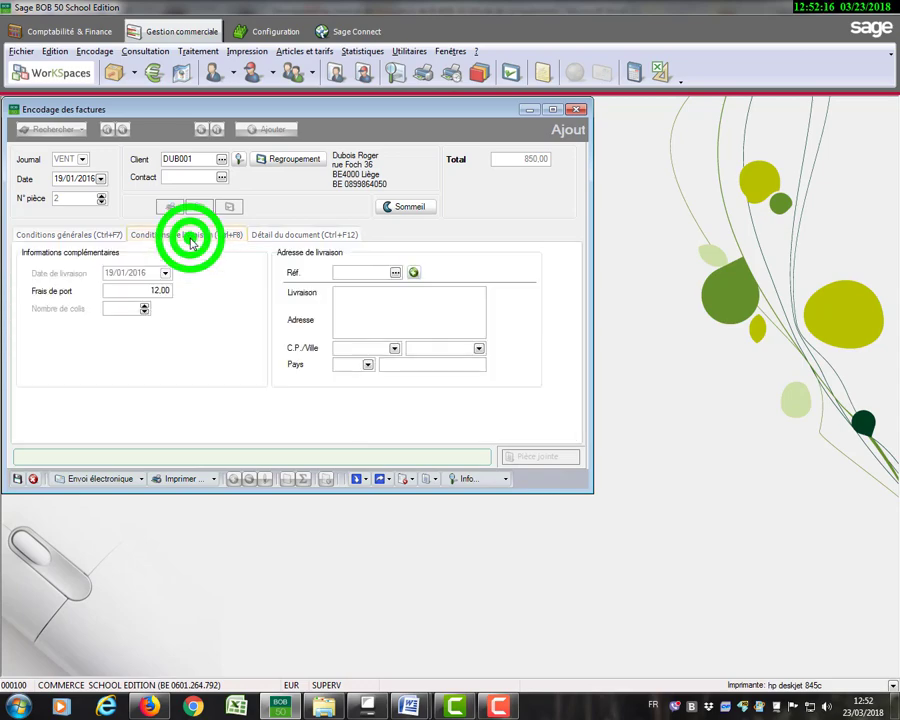
click(101, 237)
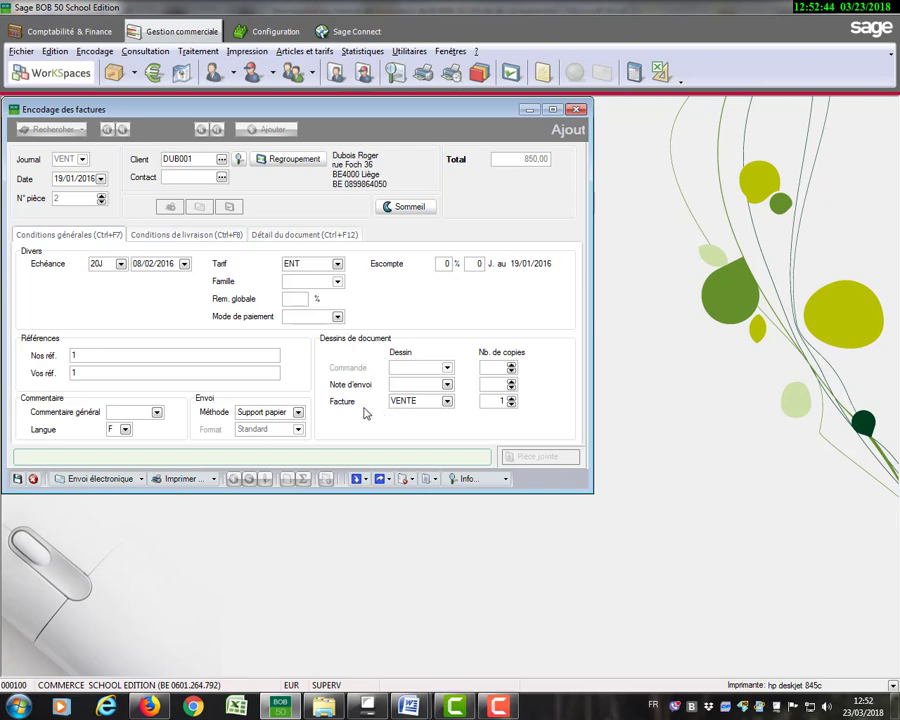
click(19, 480)
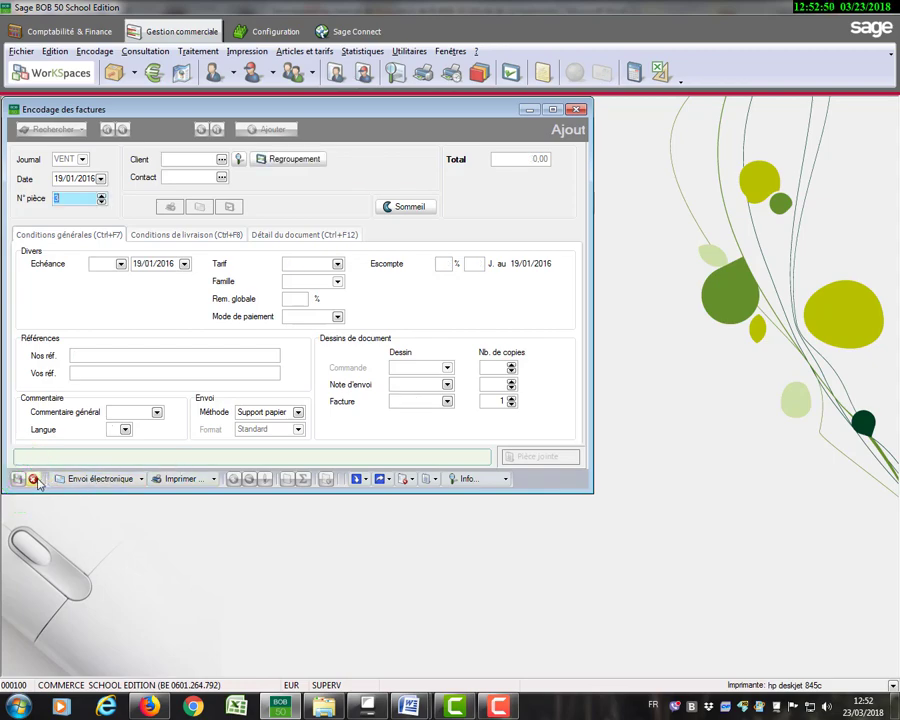
click(34, 480)
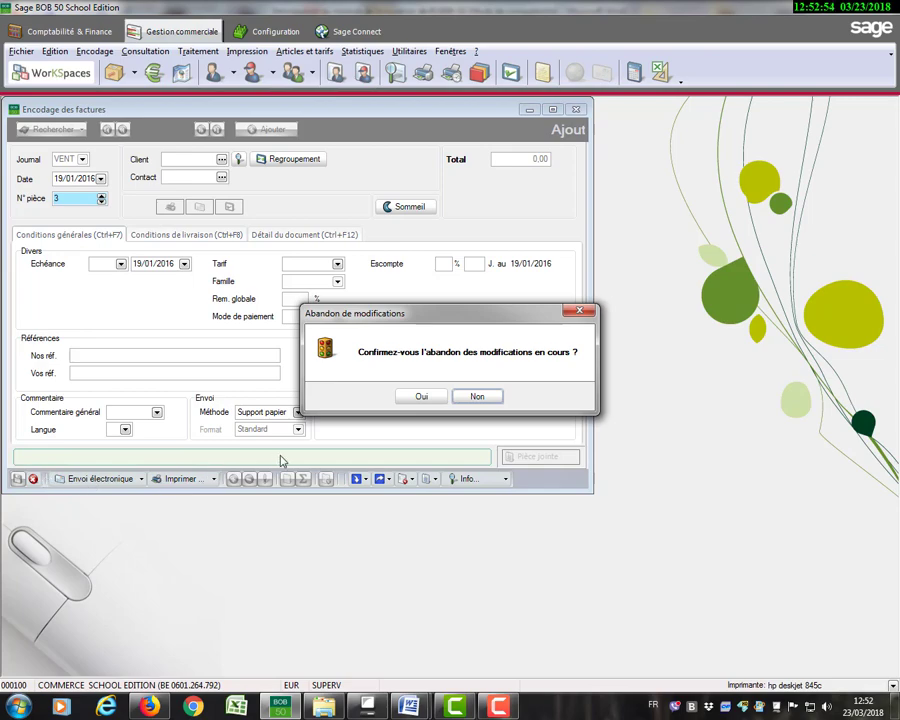
click(414, 400)
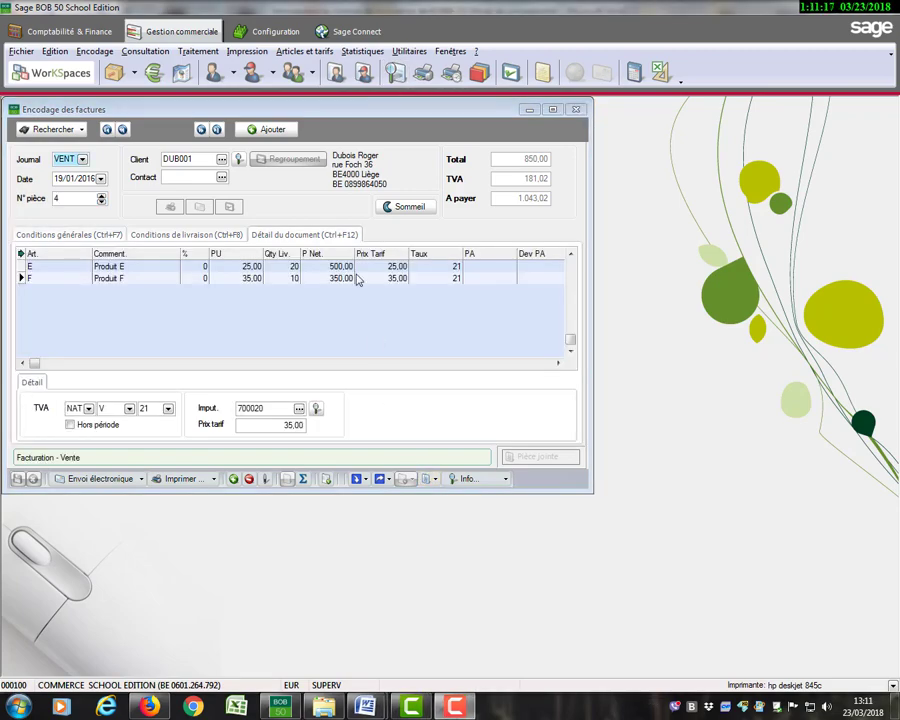
Preview the printed sales invoice and examine its product lines, shipping cost and totals.
click(393, 77)
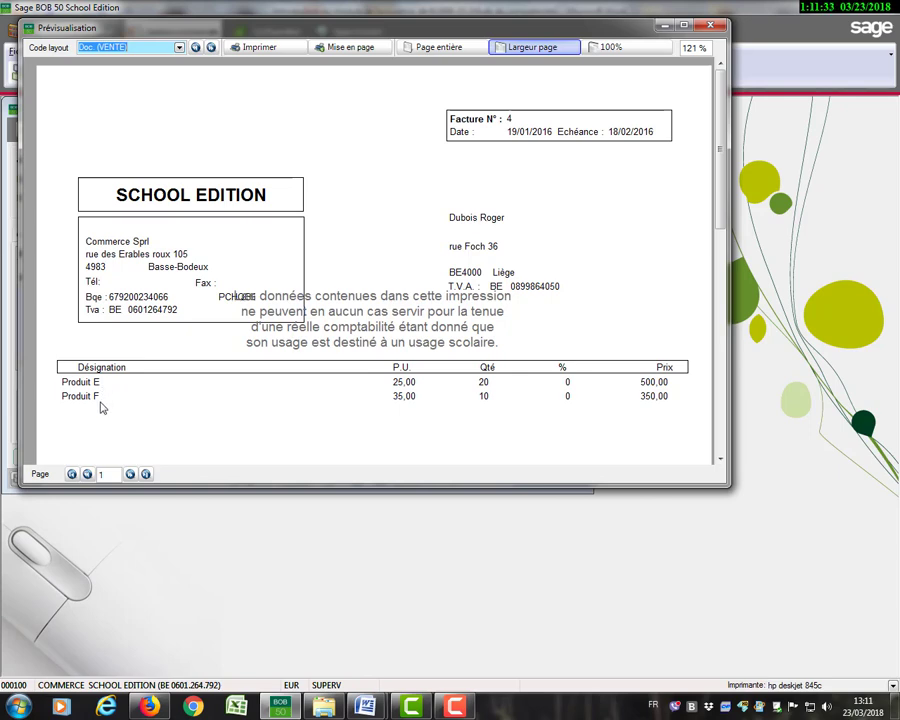
click(721, 461)
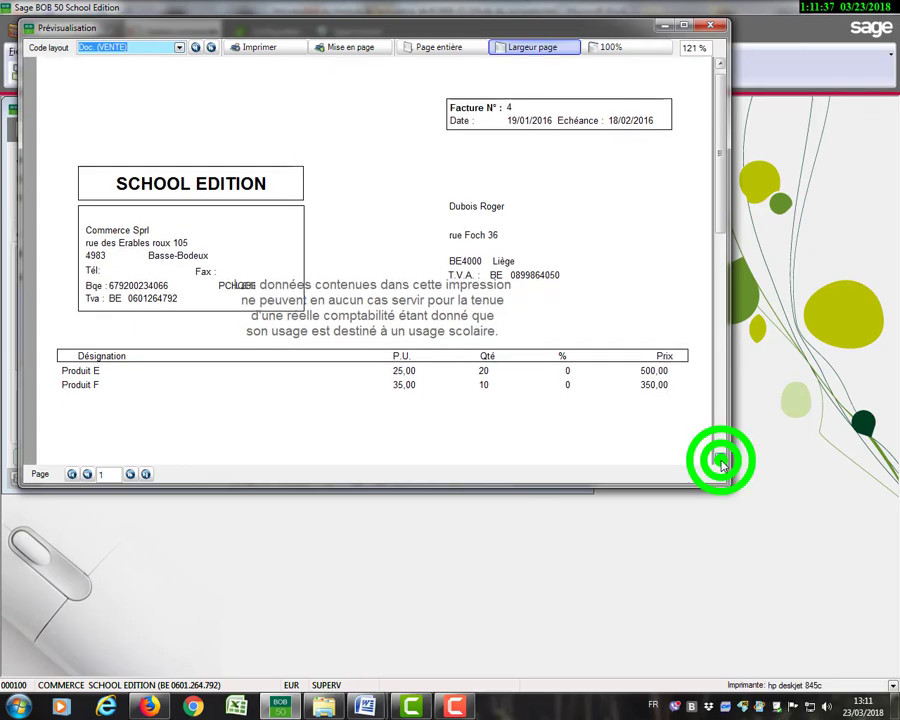
click(721, 461)
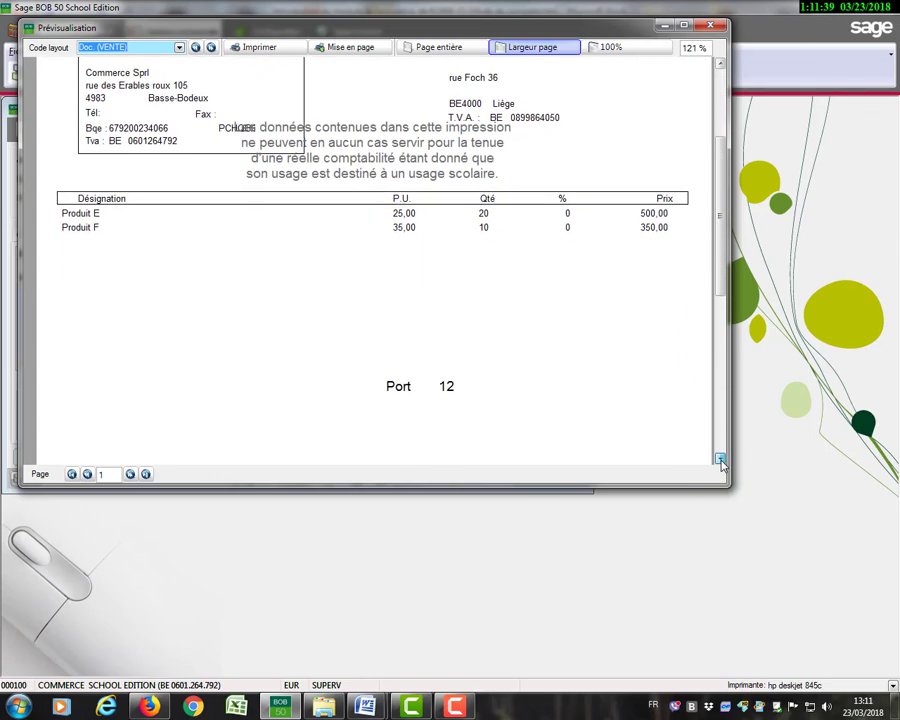
click(721, 461)
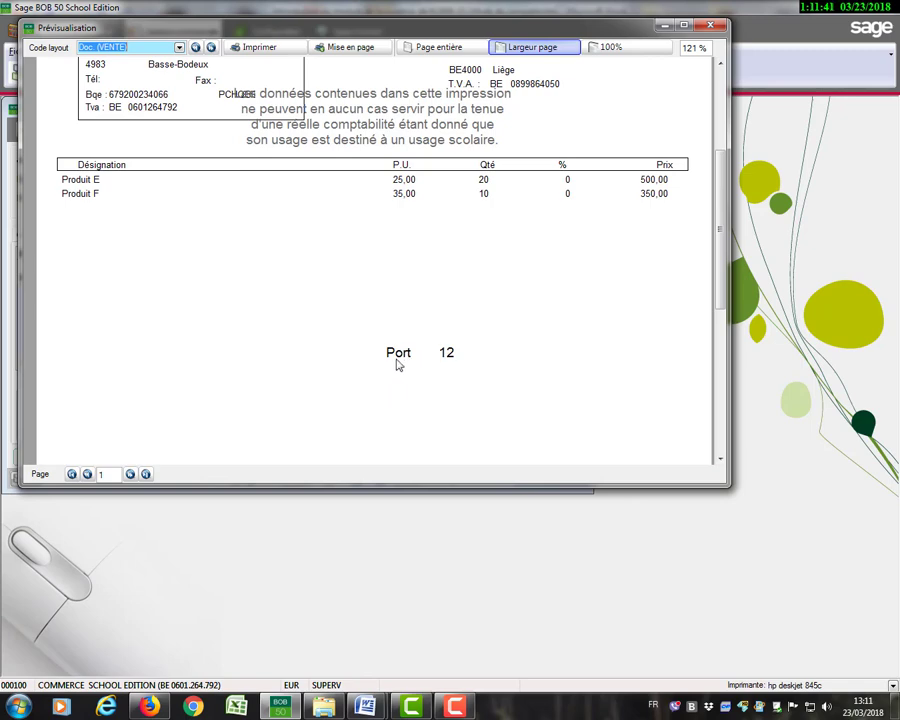
click(720, 461)
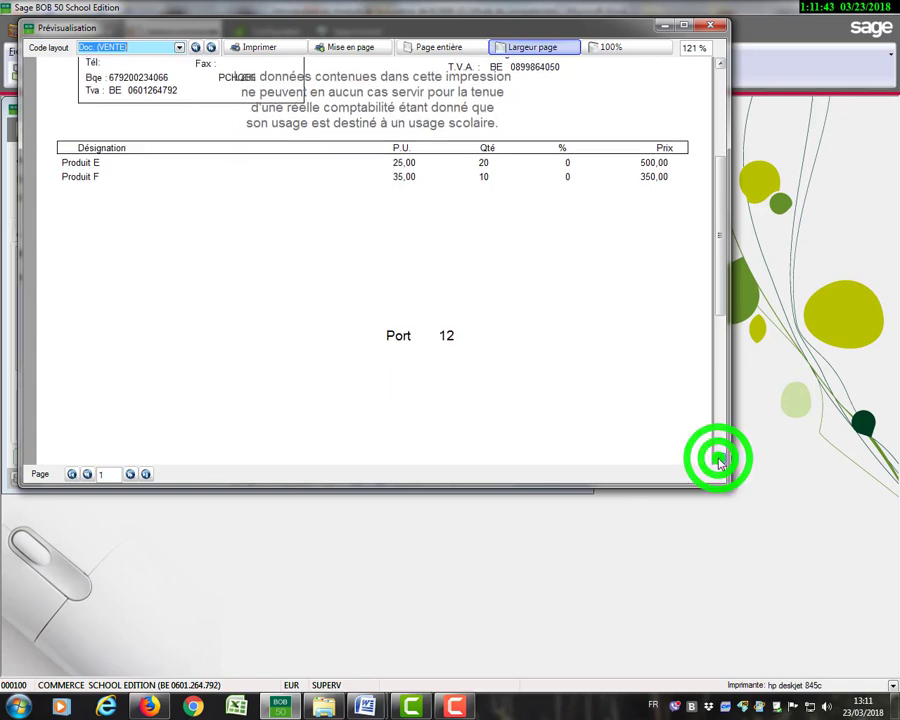
click(720, 461)
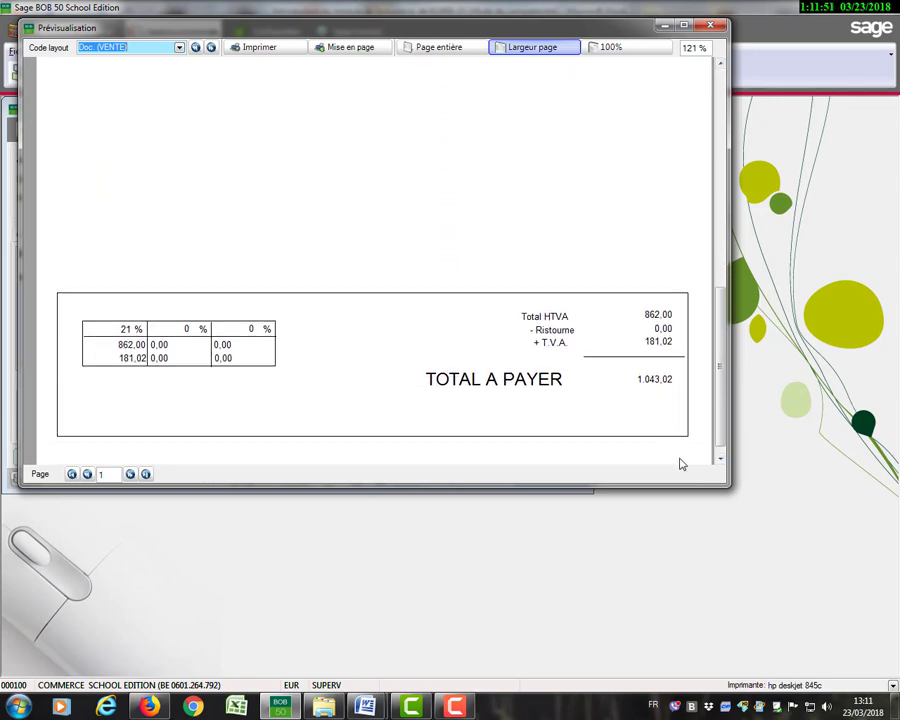
mouse_move(465, 708)
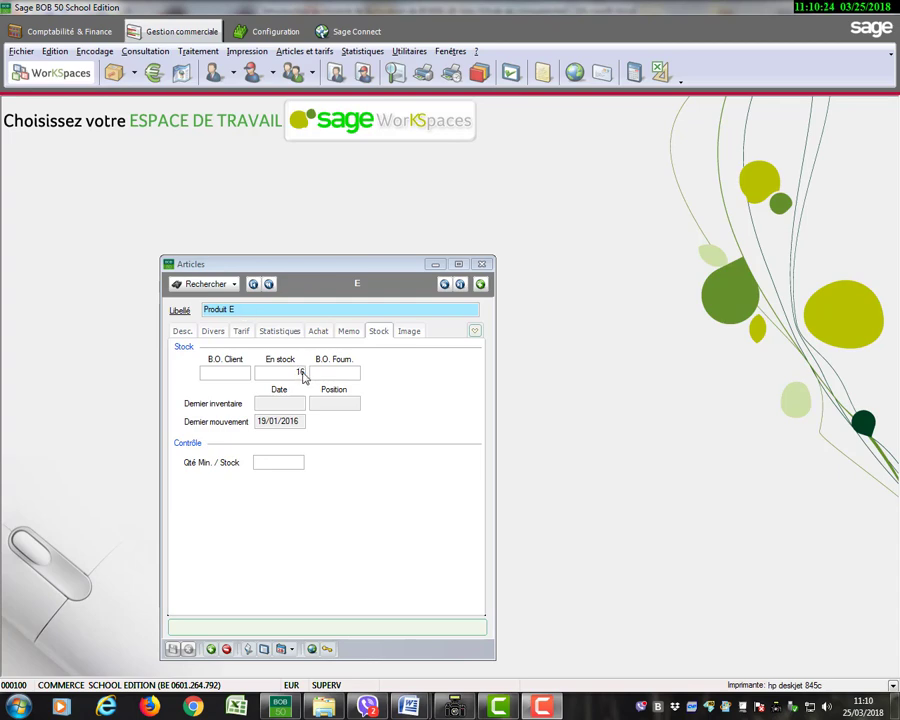
Check the stock quantity of Produit F and close the article record.
click(443, 285)
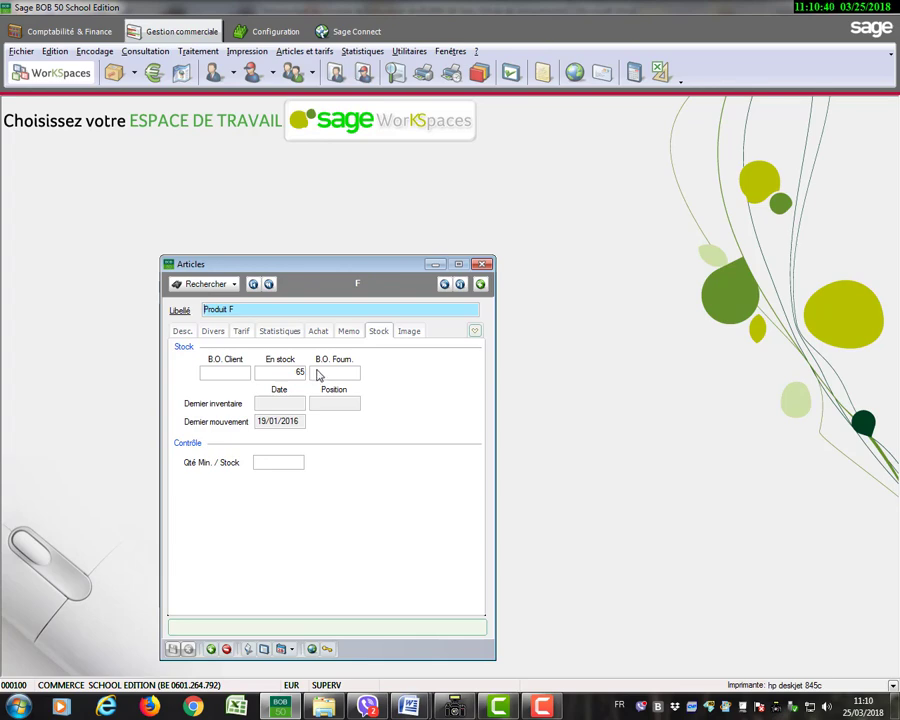
click(481, 266)
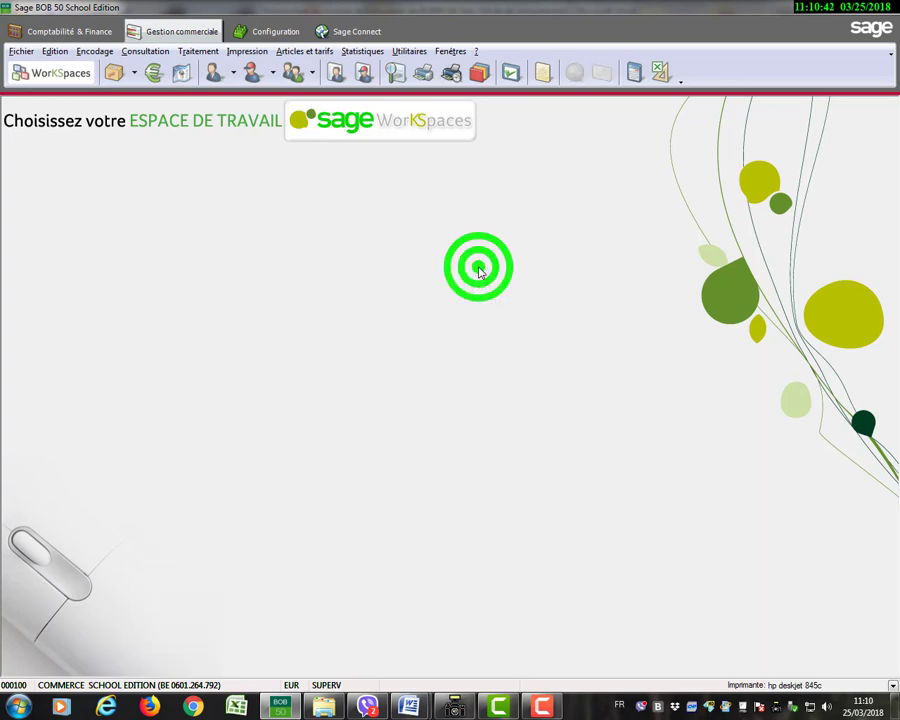
Open the grouped printing of documents and restrict it to the VENT sales journal.
click(262, 52)
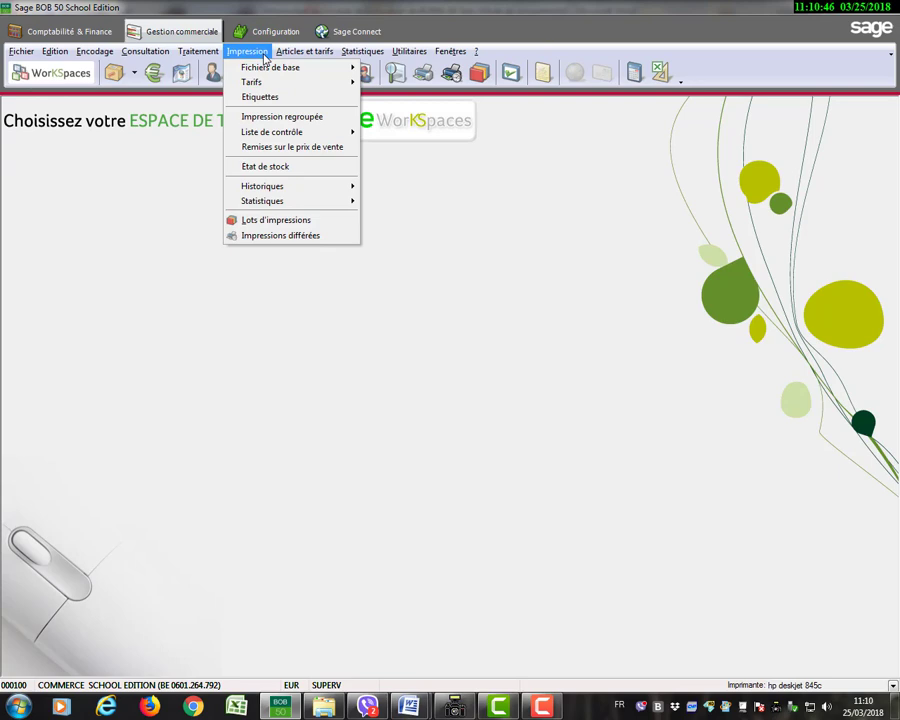
click(270, 117)
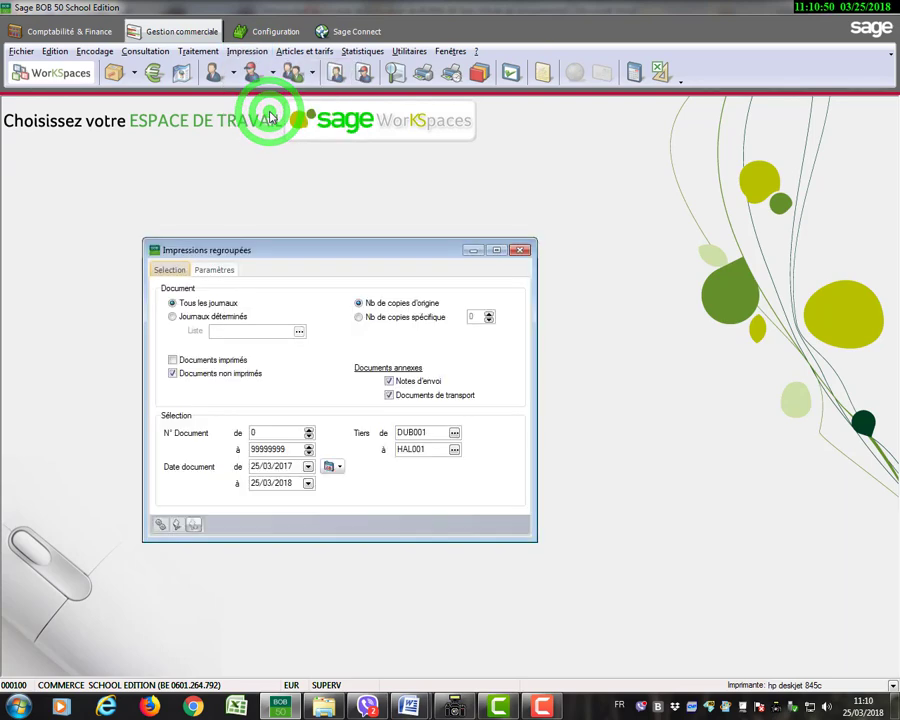
click(173, 316)
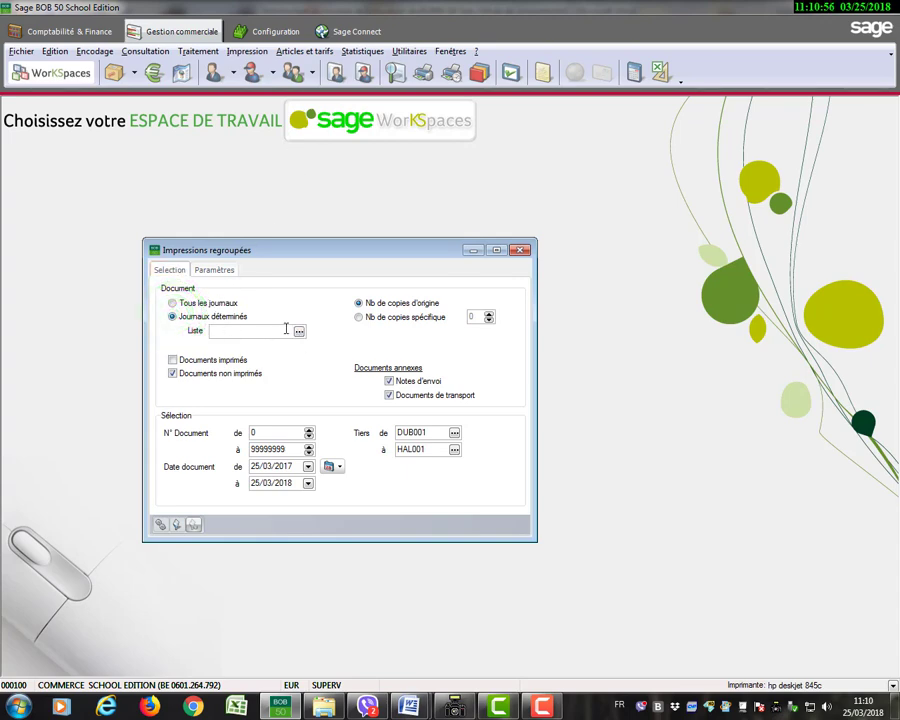
click(299, 331)
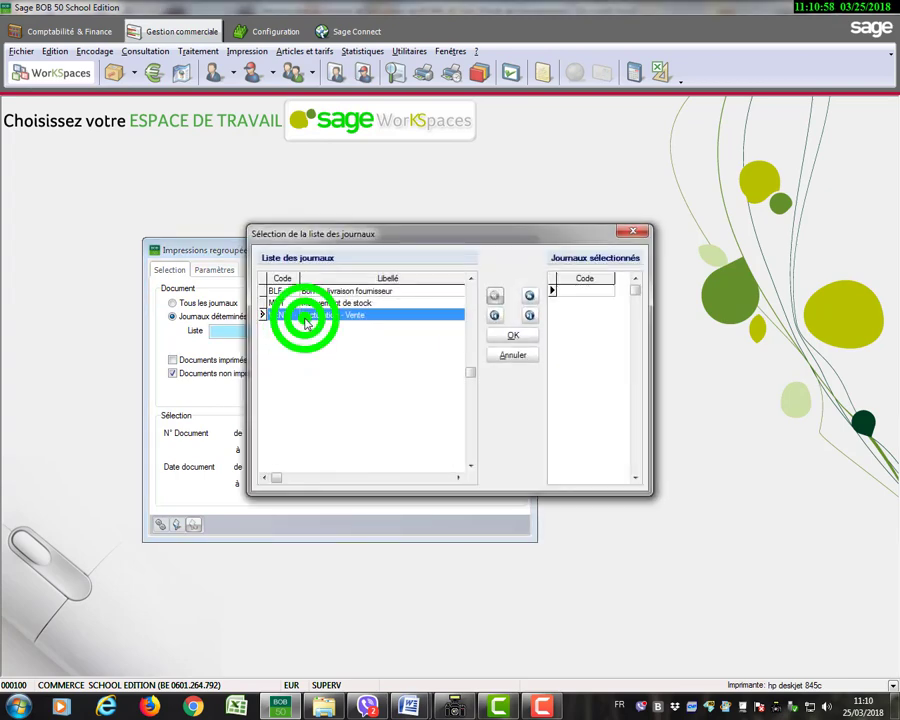
click(301, 316)
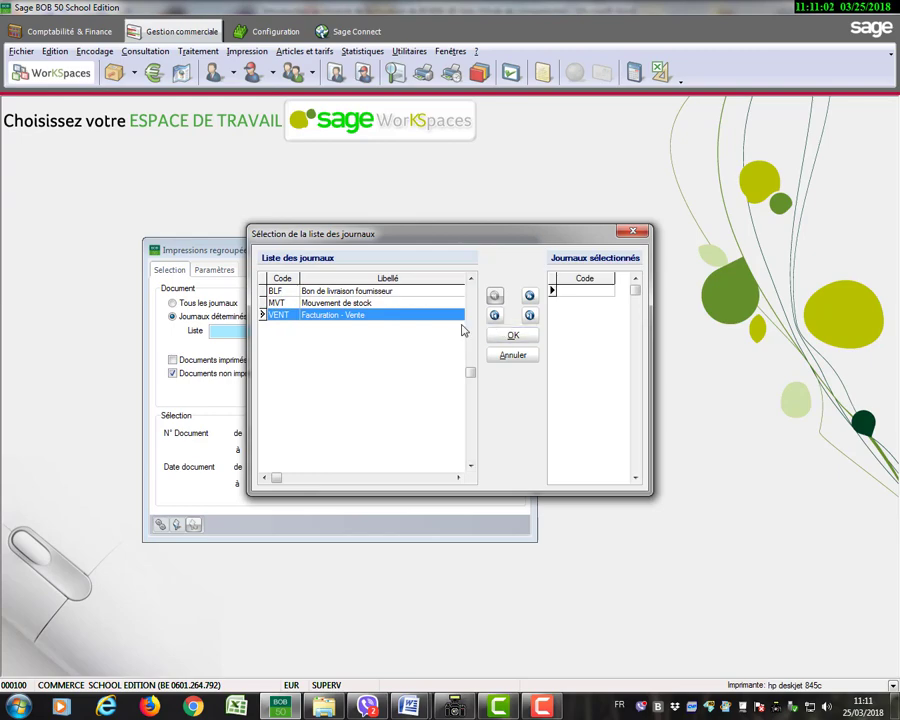
click(530, 316)
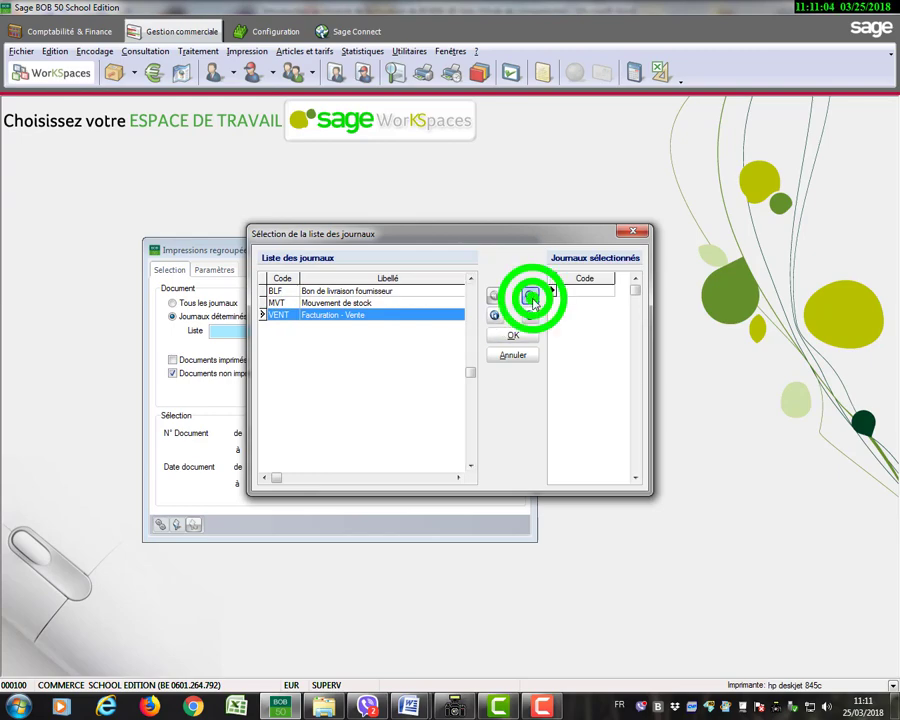
click(513, 335)
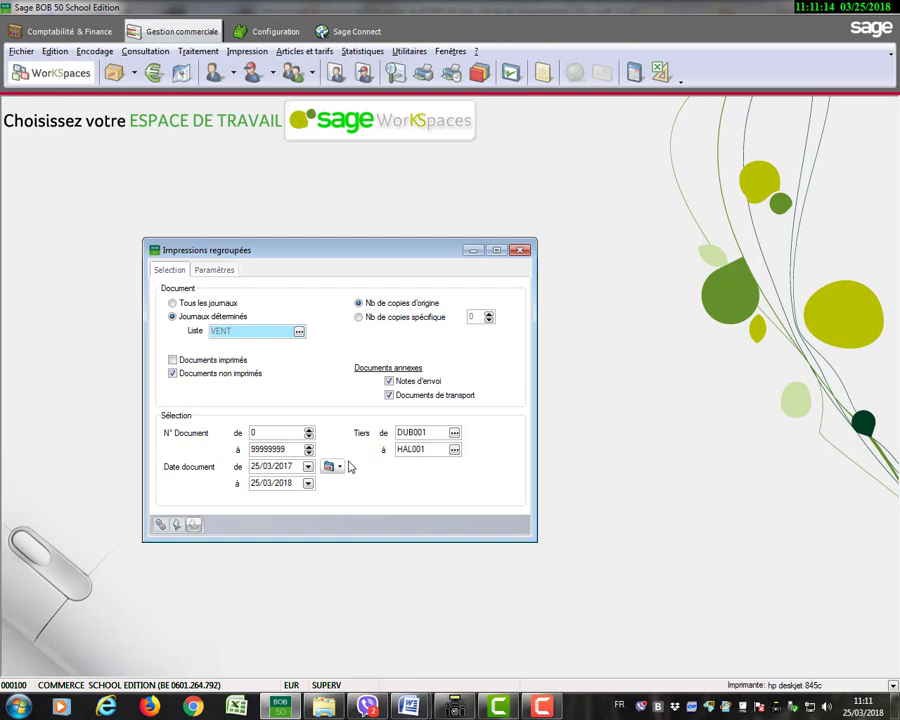
End the third-party range at the same customer code it starts with, and set both document dates to 19/01/2016.
click(426, 450)
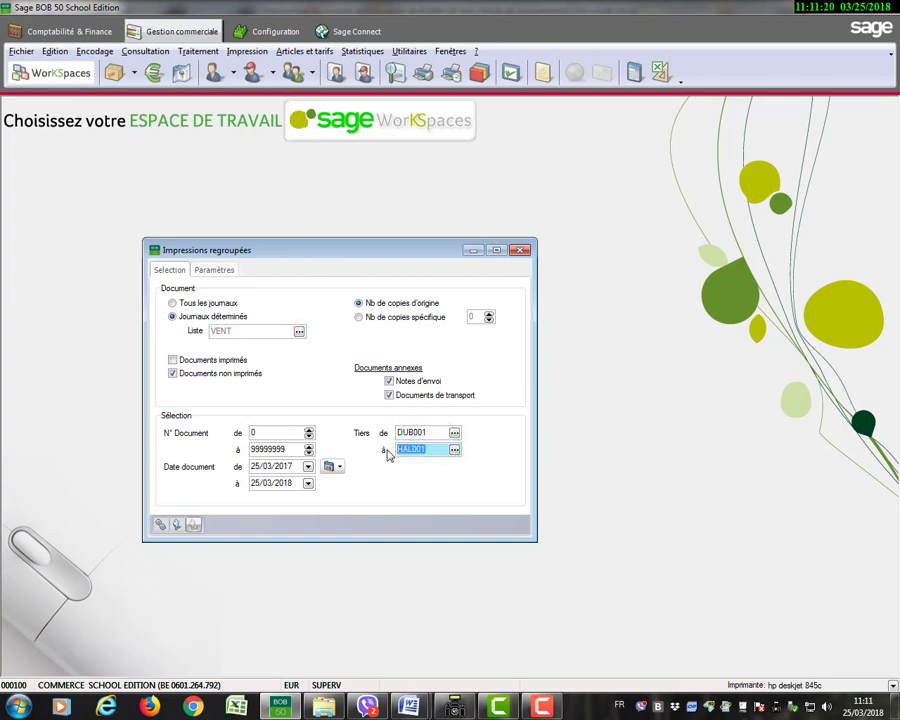
text(DUB001)
click(258, 467)
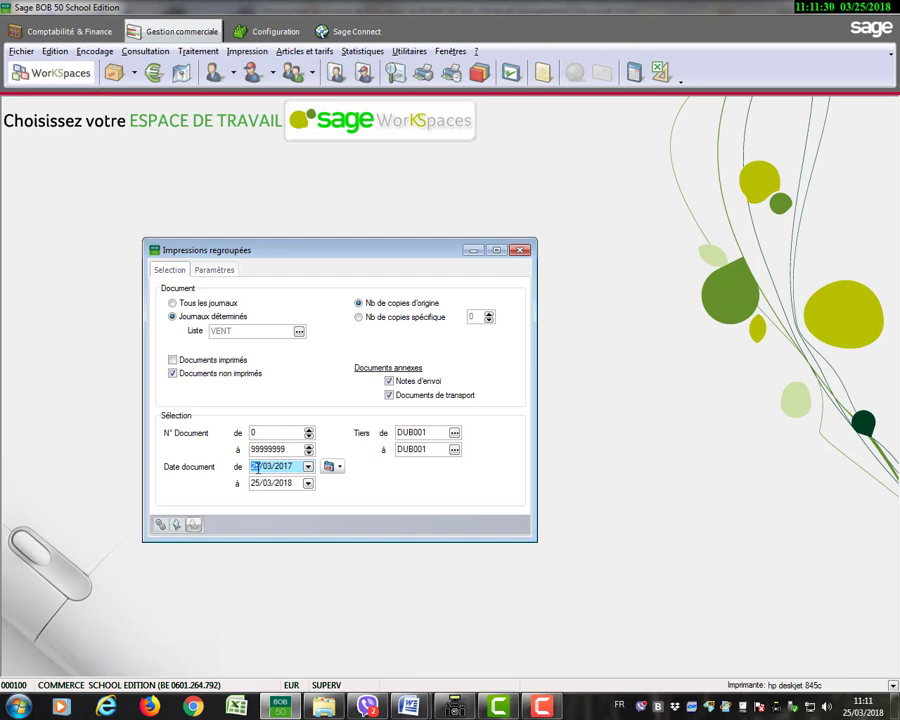
text(15/01/2)
text(018)
click(258, 483)
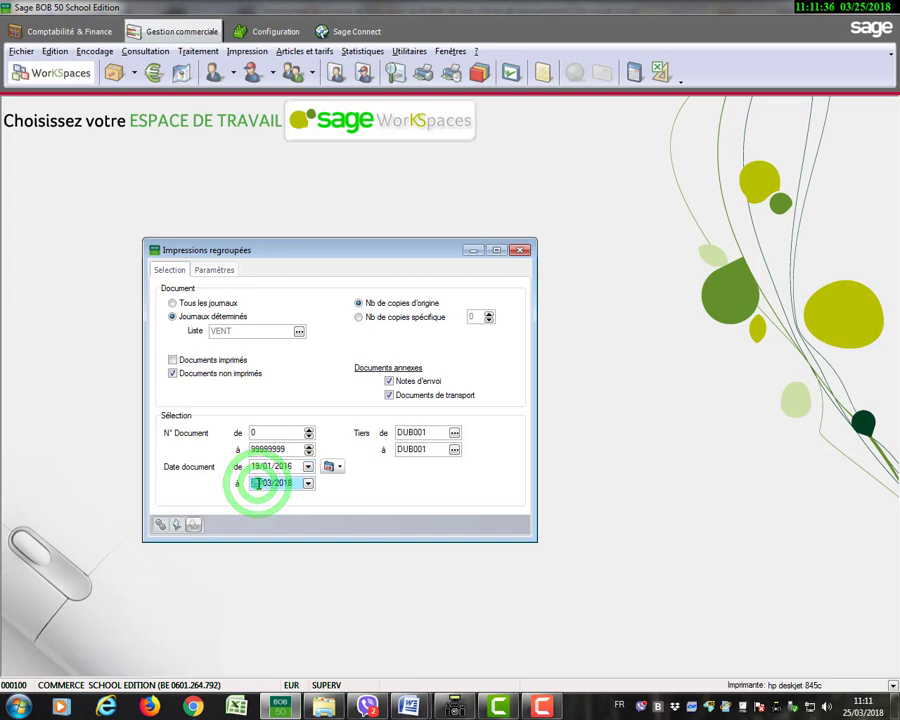
text(19/01/2016)
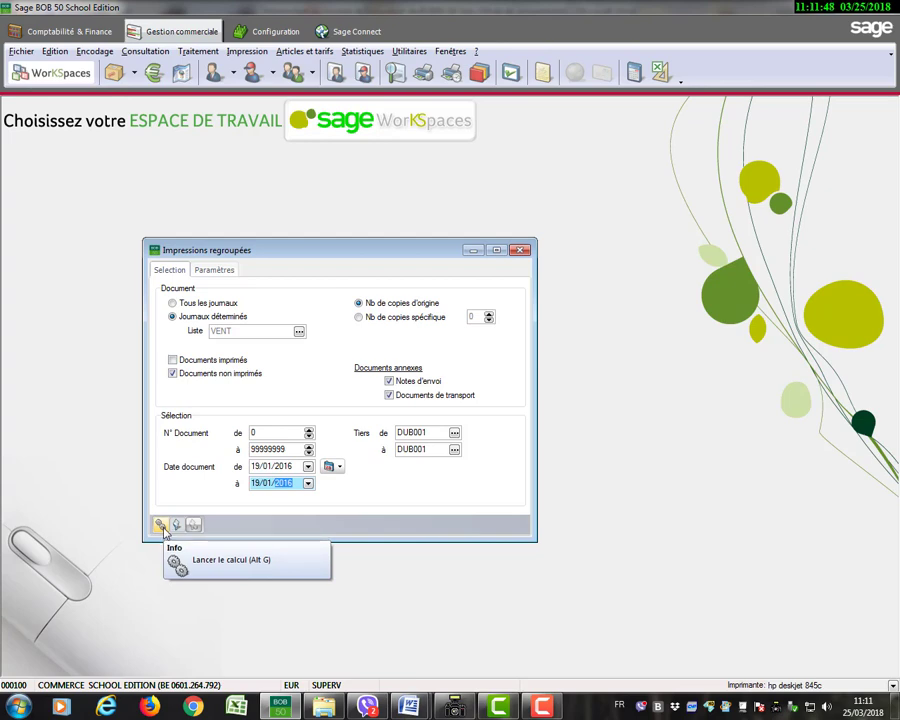
Run the document selection, preview the selected invoice to check its lines and totals, and close the grouped printing.
click(162, 525)
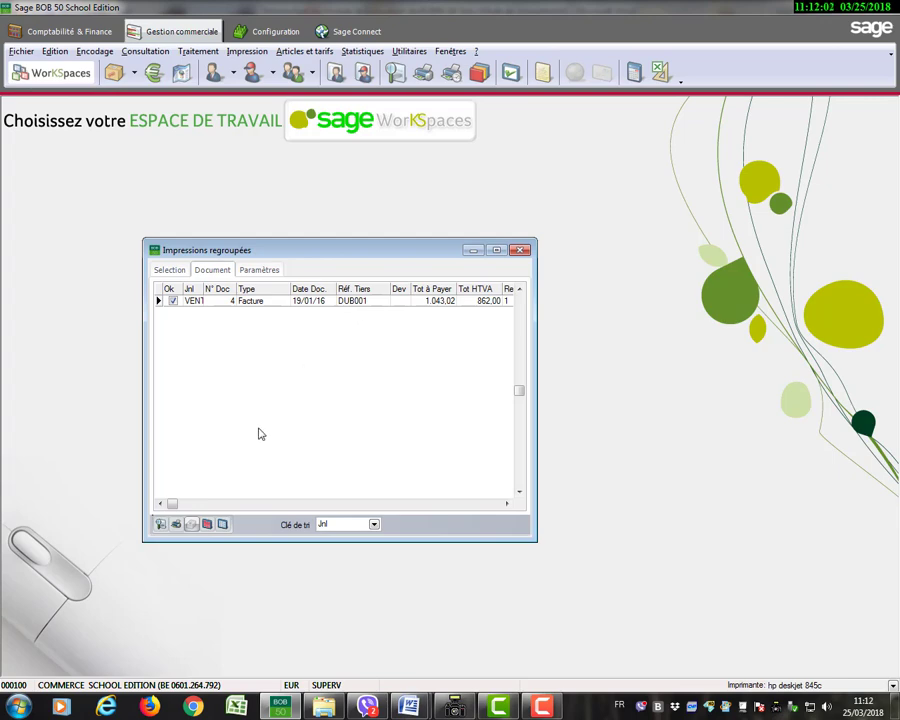
click(176, 526)
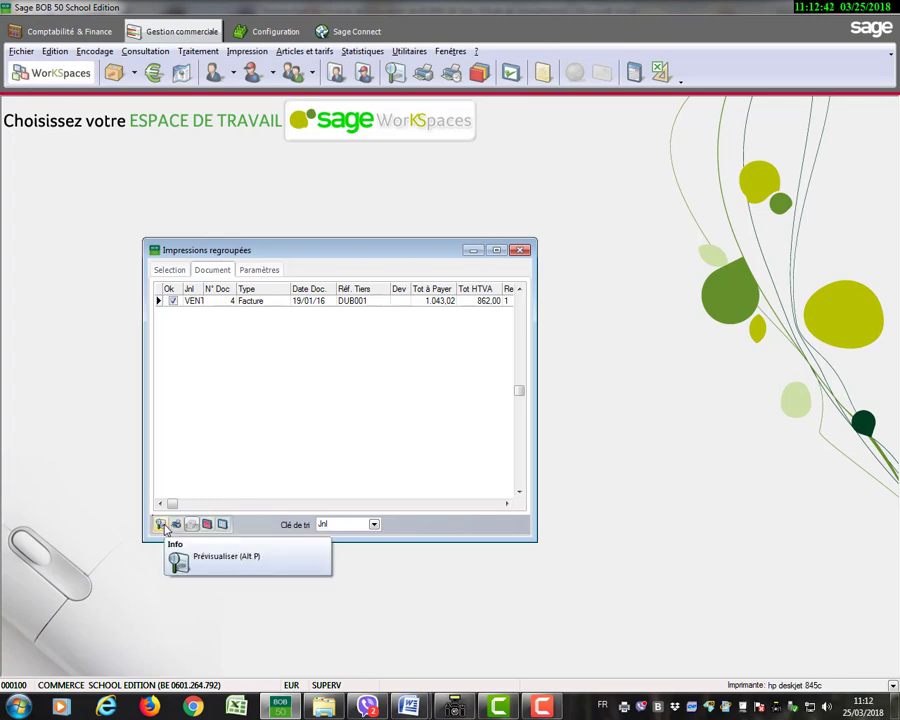
click(162, 526)
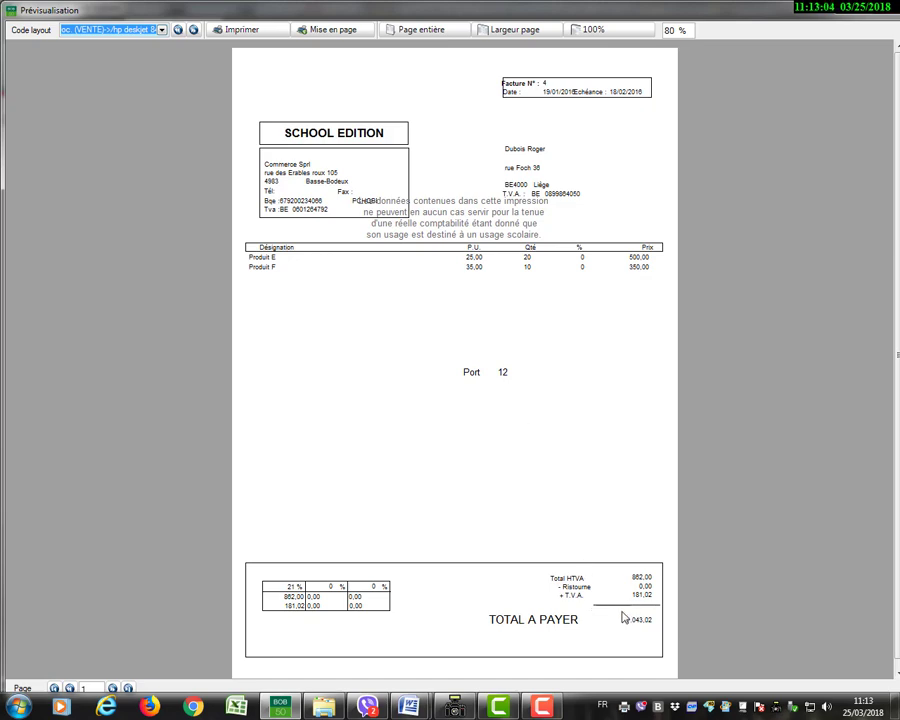
click(888, 11)
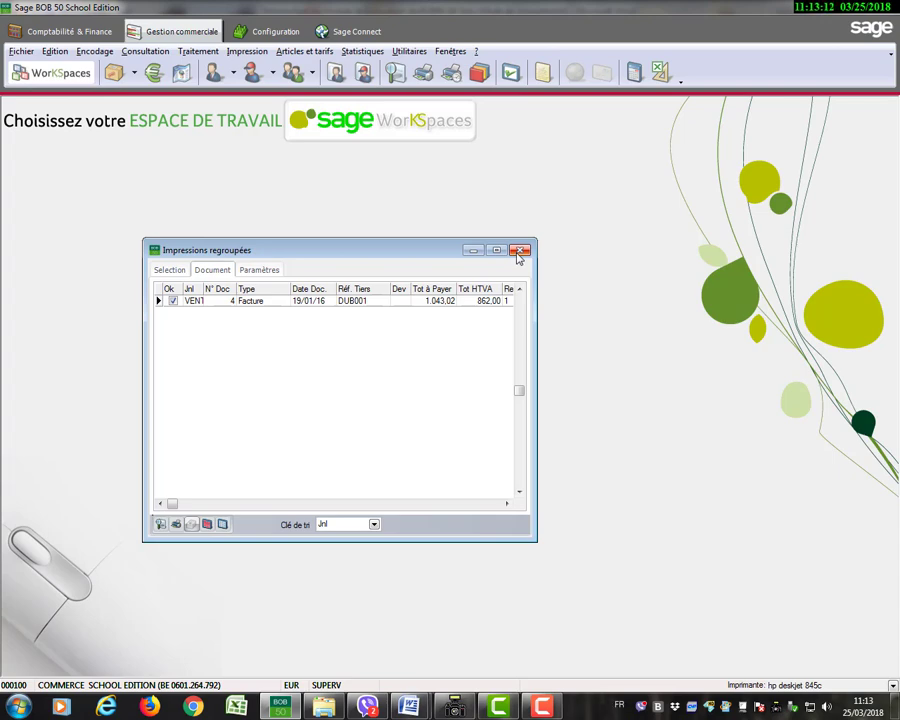
click(518, 255)
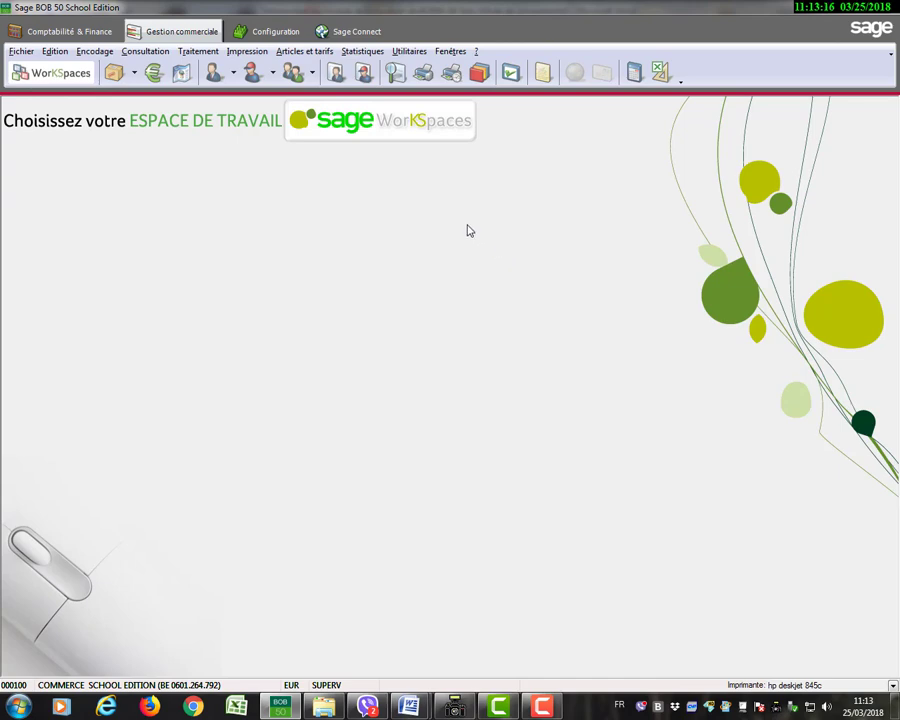
Consult the VENT sales journal for 2016 in Comptabilité & Finance to check for the invoice's entries, and close it.
click(93, 39)
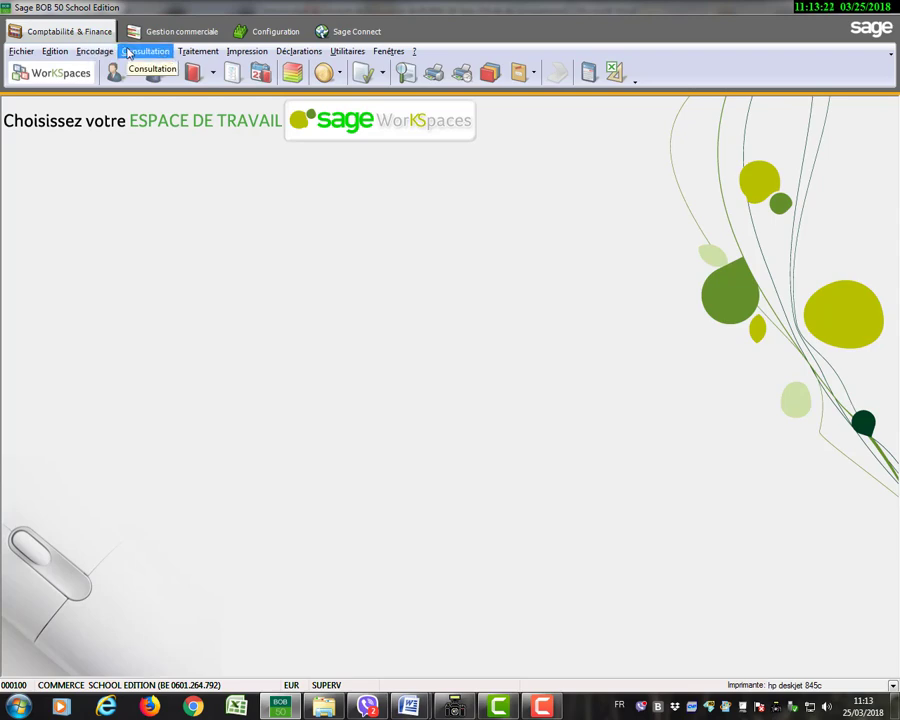
click(130, 52)
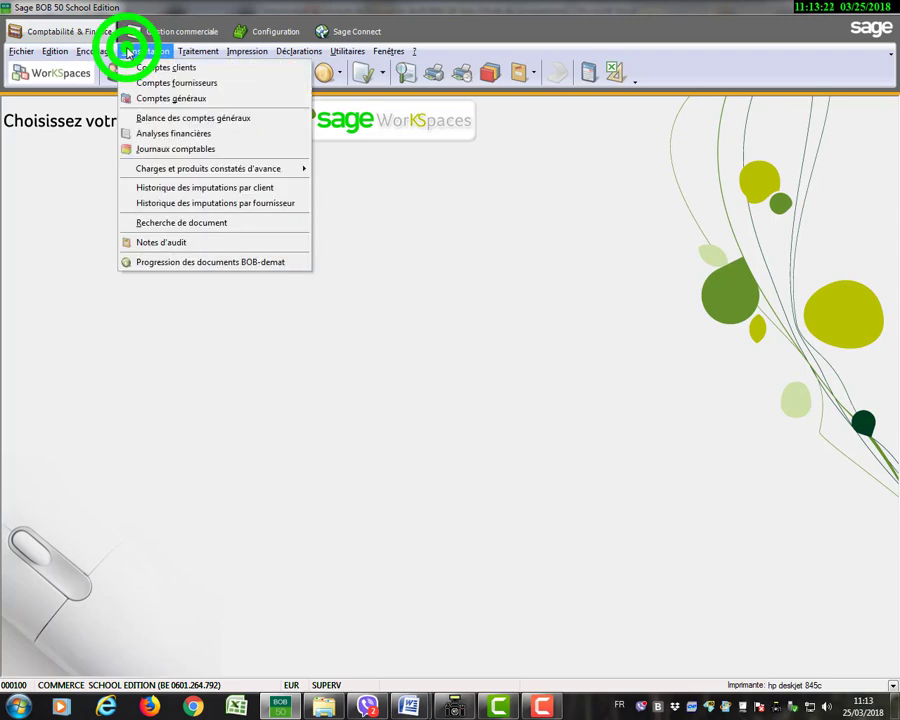
click(150, 149)
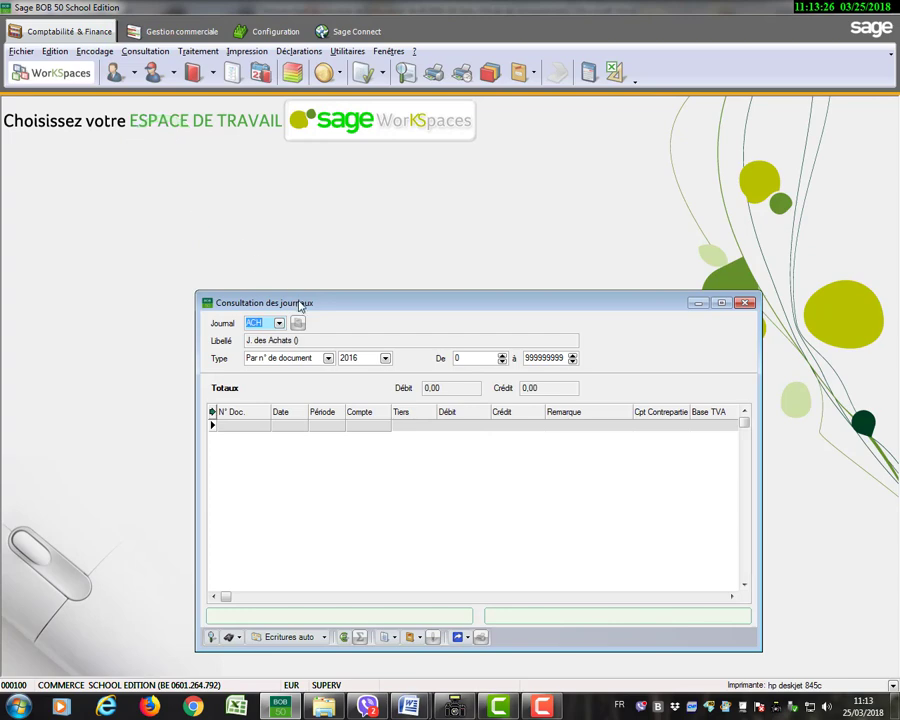
click(279, 324)
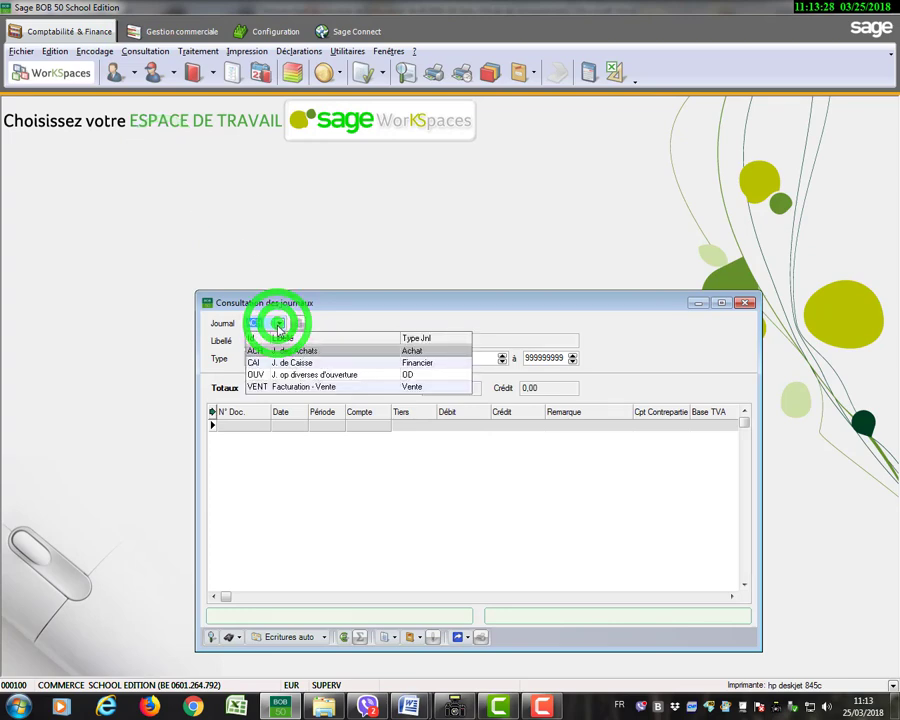
click(283, 390)
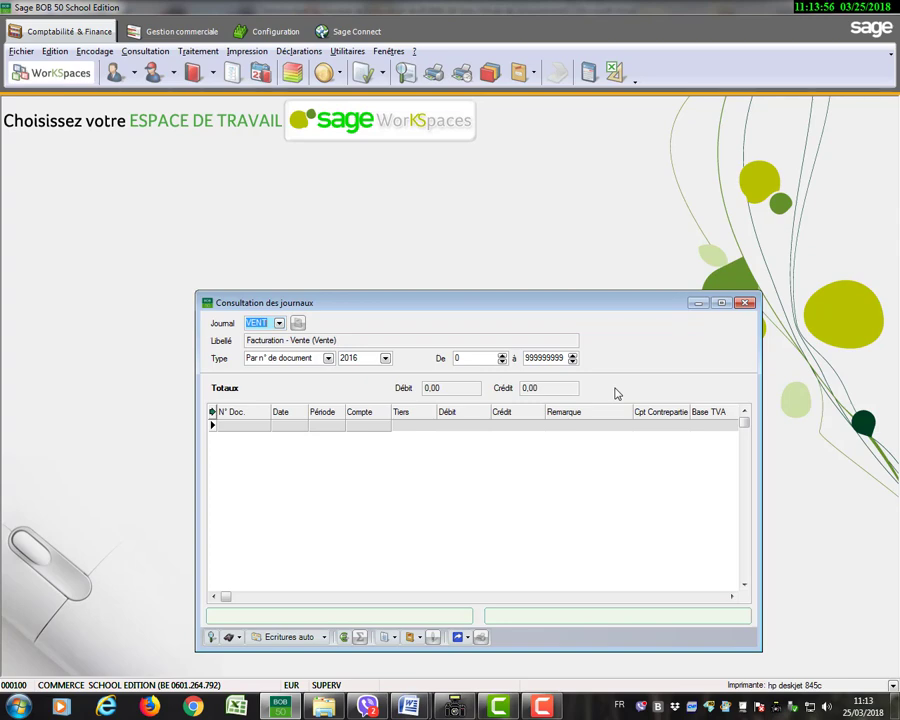
click(745, 303)
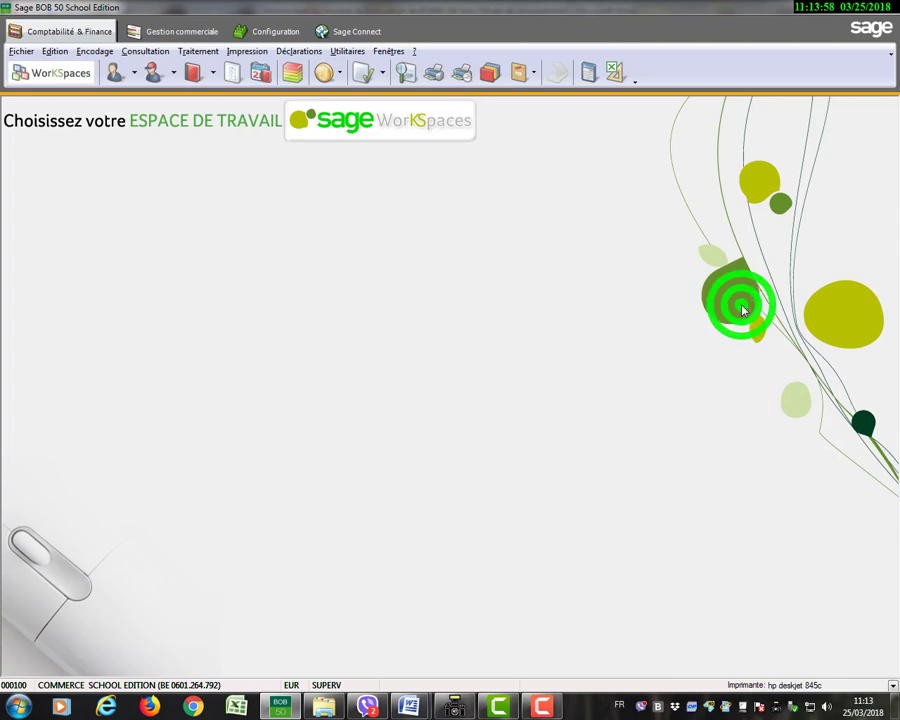
Return to Gestion commerciale, keep the Windows colour scheme without further reminders, and open the invoice validation.
click(195, 32)
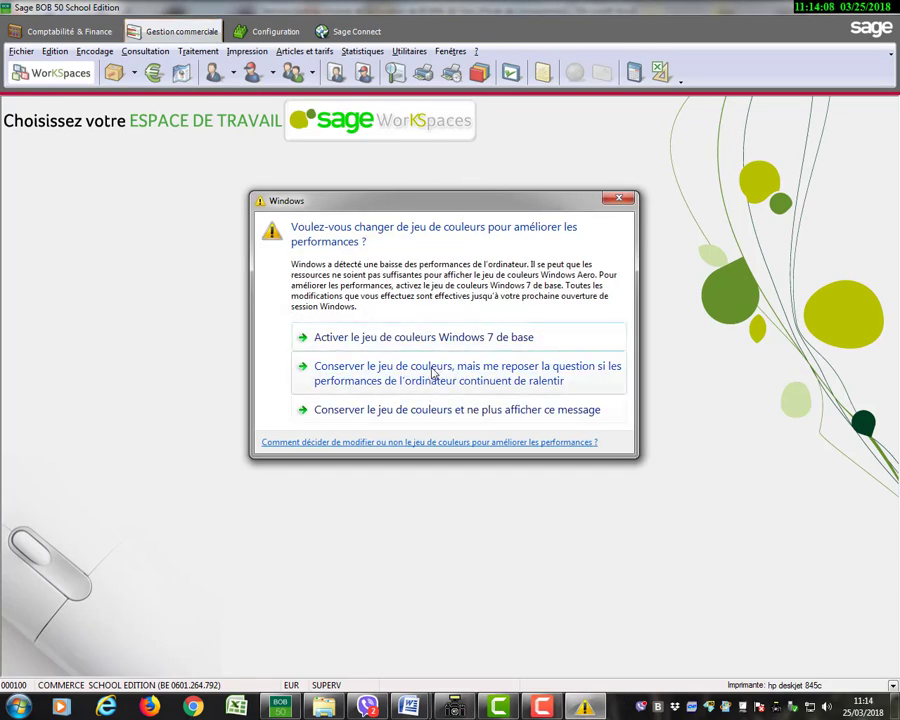
click(433, 409)
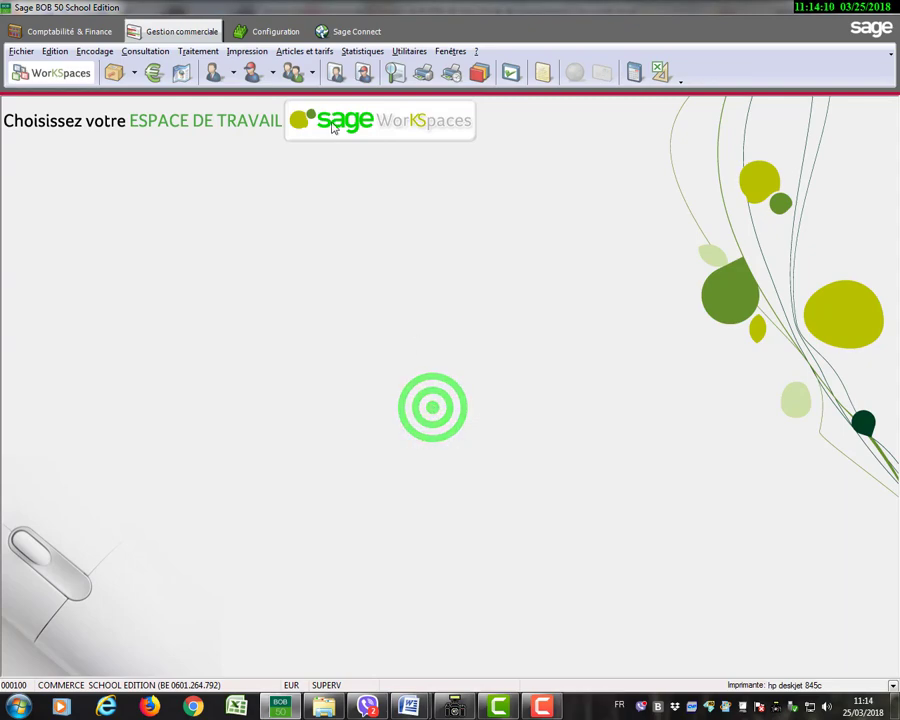
click(254, 50)
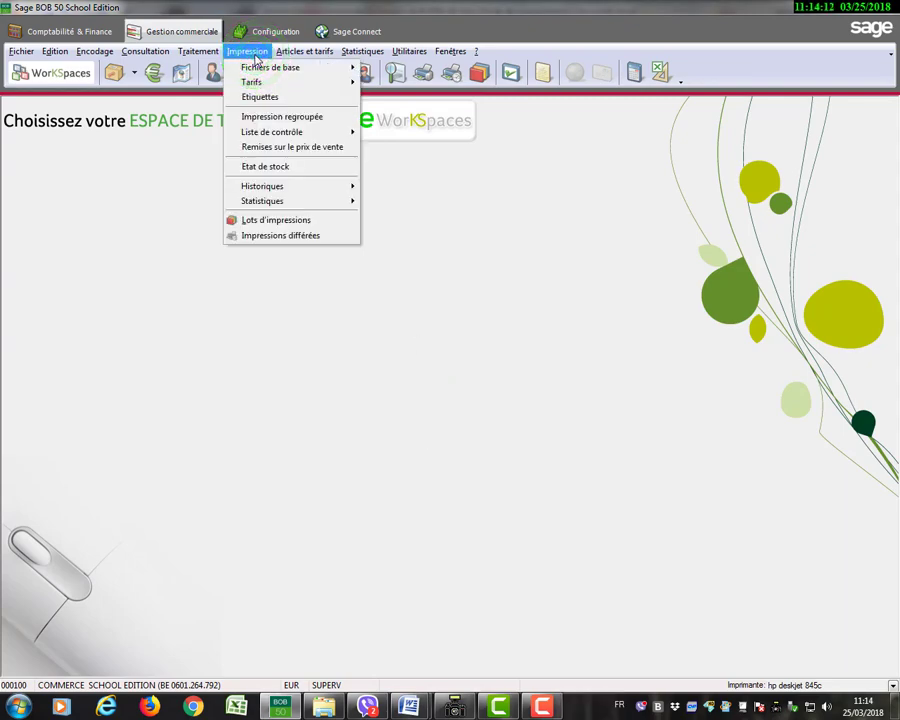
mouse_move(206, 55)
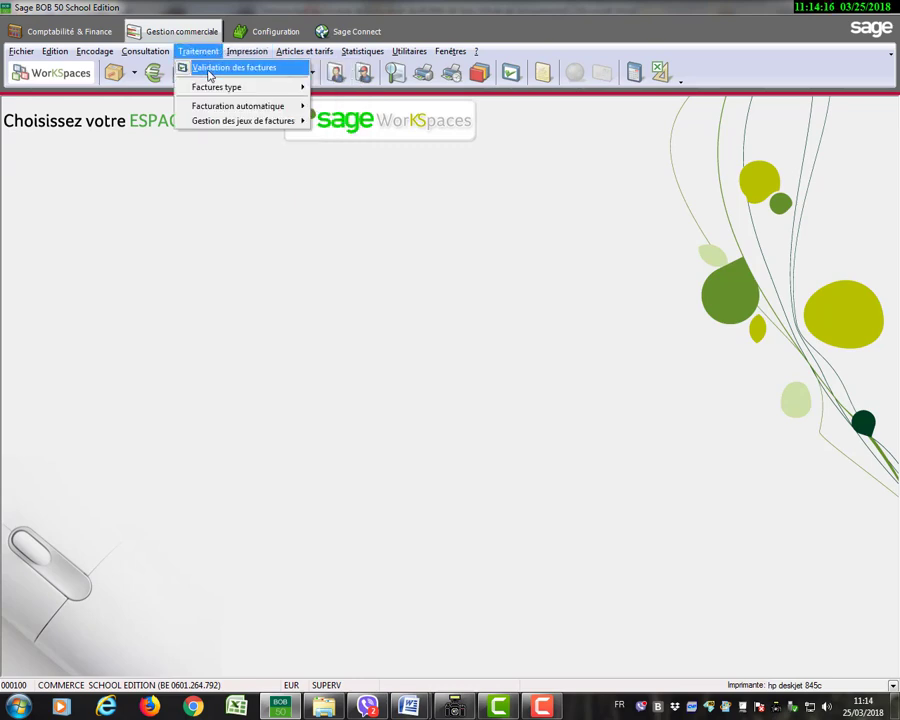
click(210, 72)
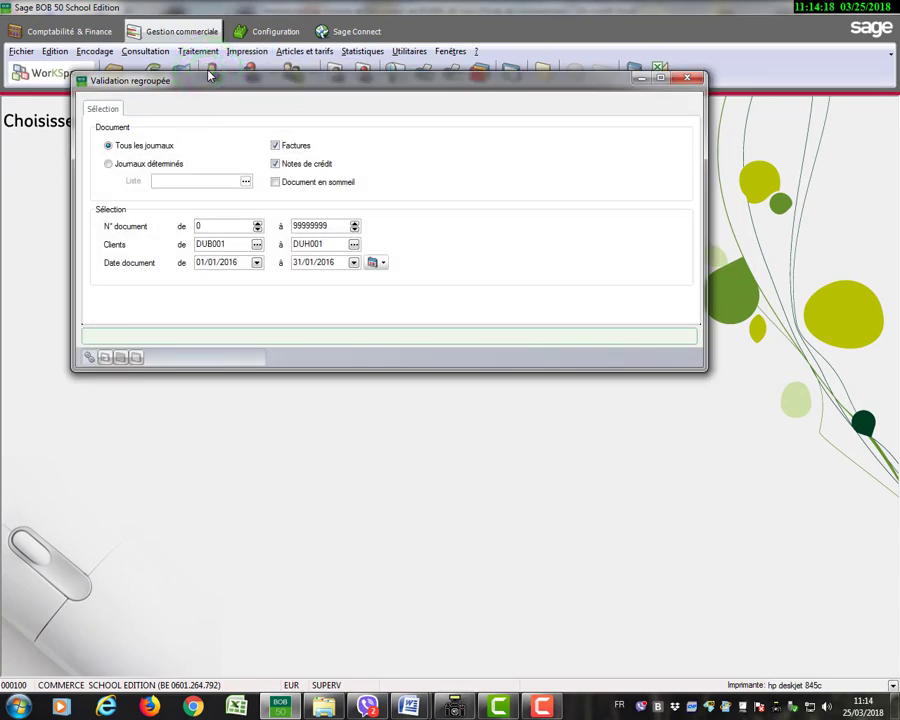
Restrict the grouped validation to the VENT sales journal.
click(110, 165)
click(244, 182)
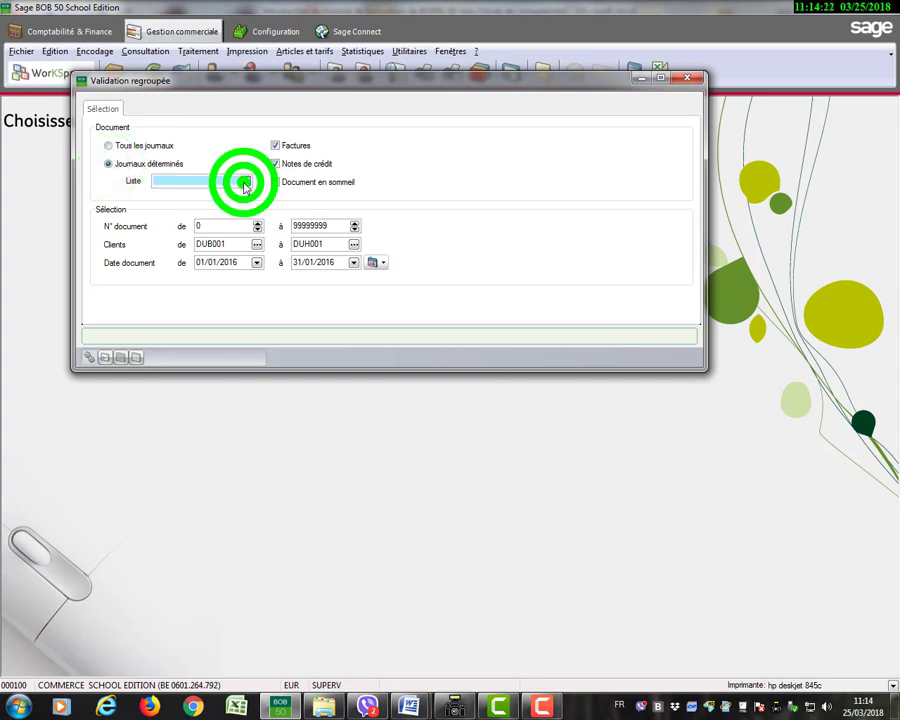
click(287, 291)
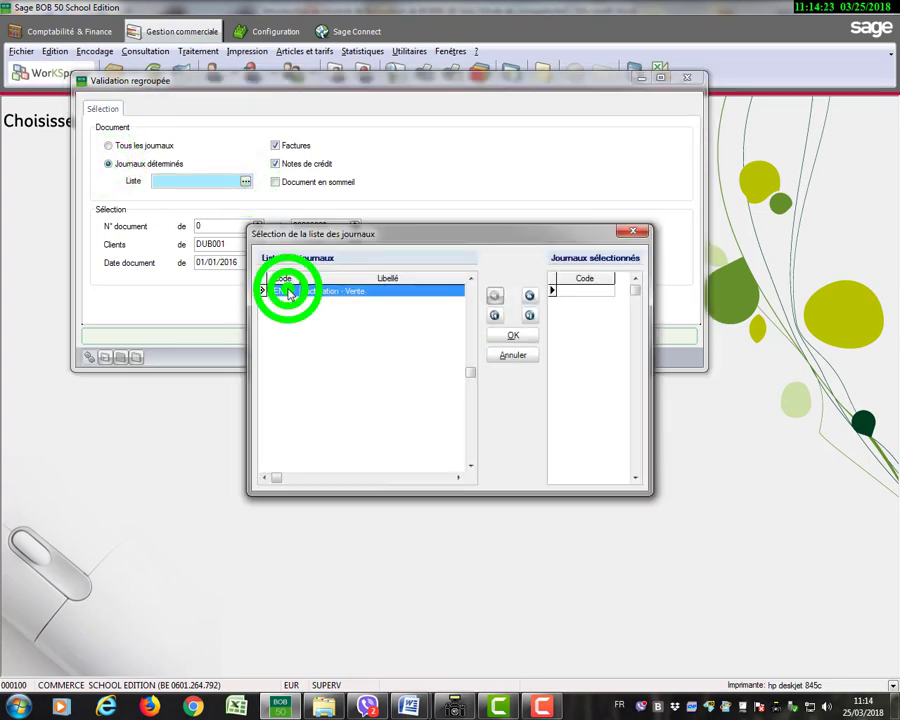
click(529, 297)
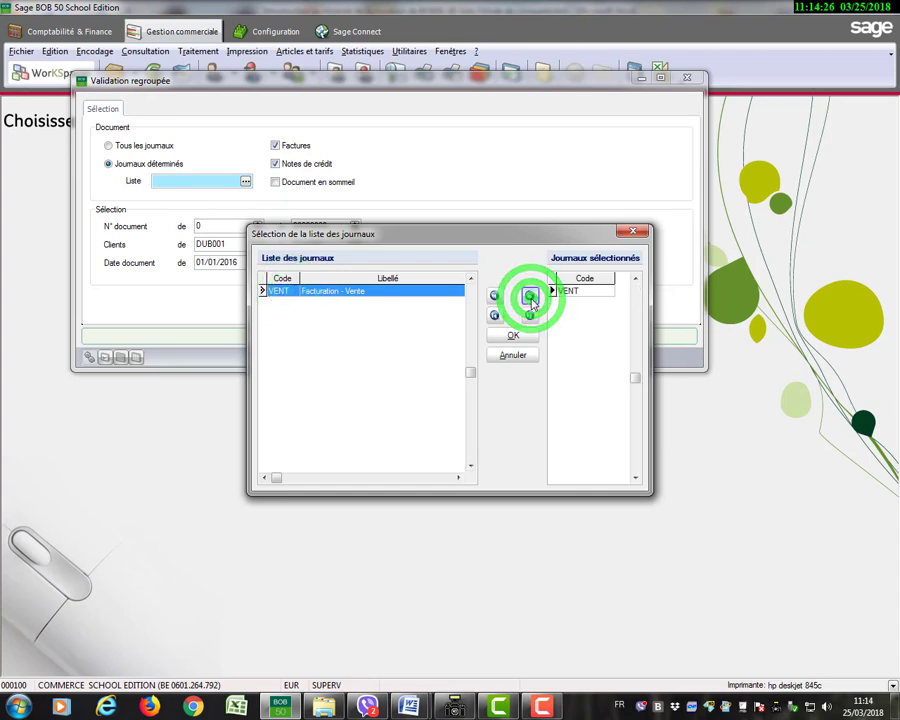
click(512, 335)
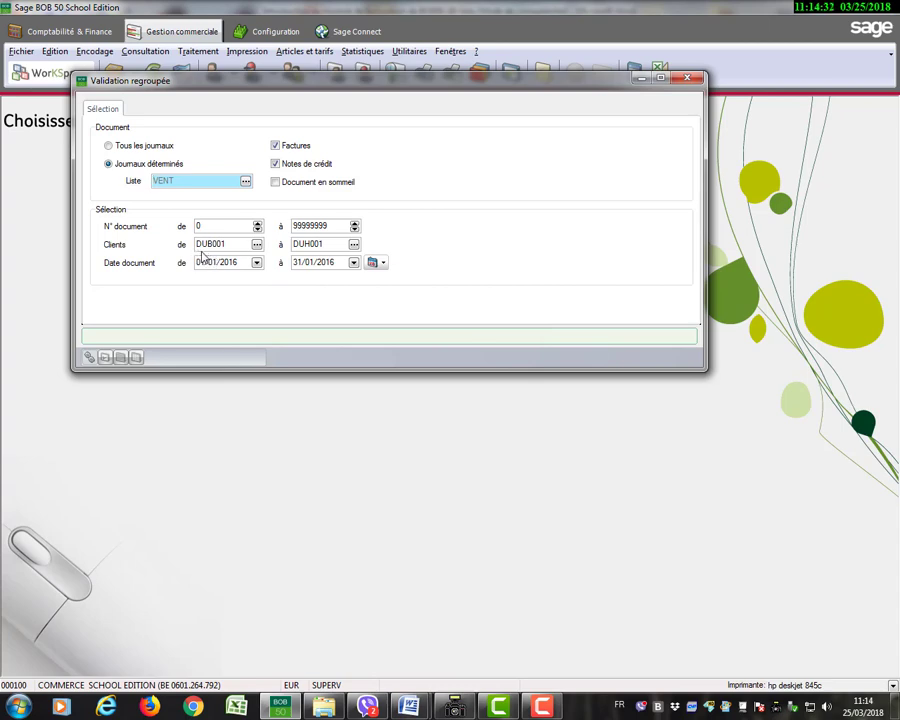
Limit the grouped validation to the invoiced customer's code and to document dates from 19/01/2016 to 19/01/2016.
click(316, 245)
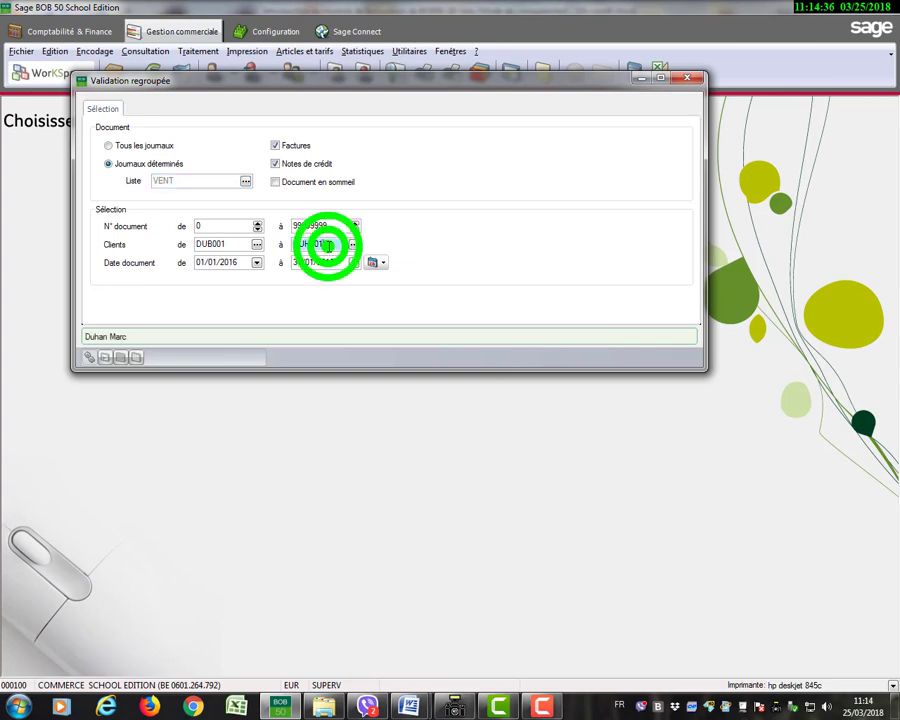
text(DUB)
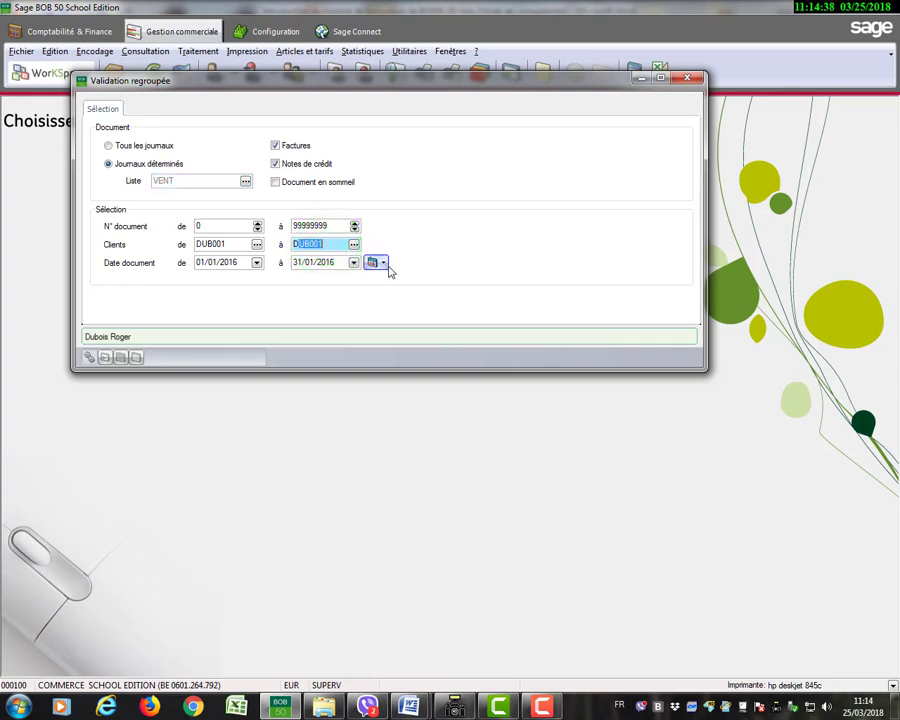
text(001)
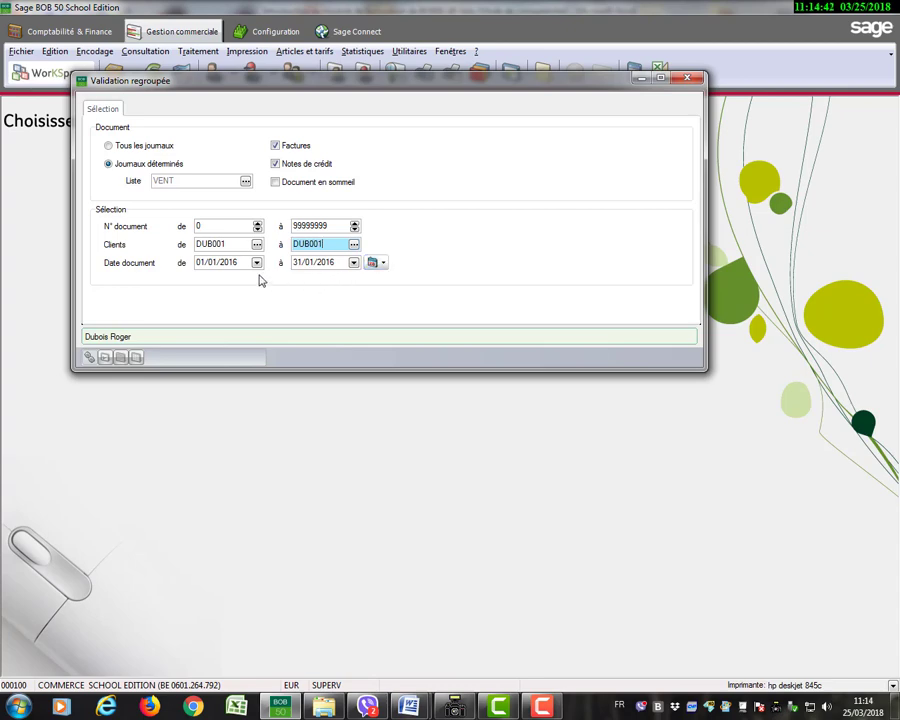
click(198, 263)
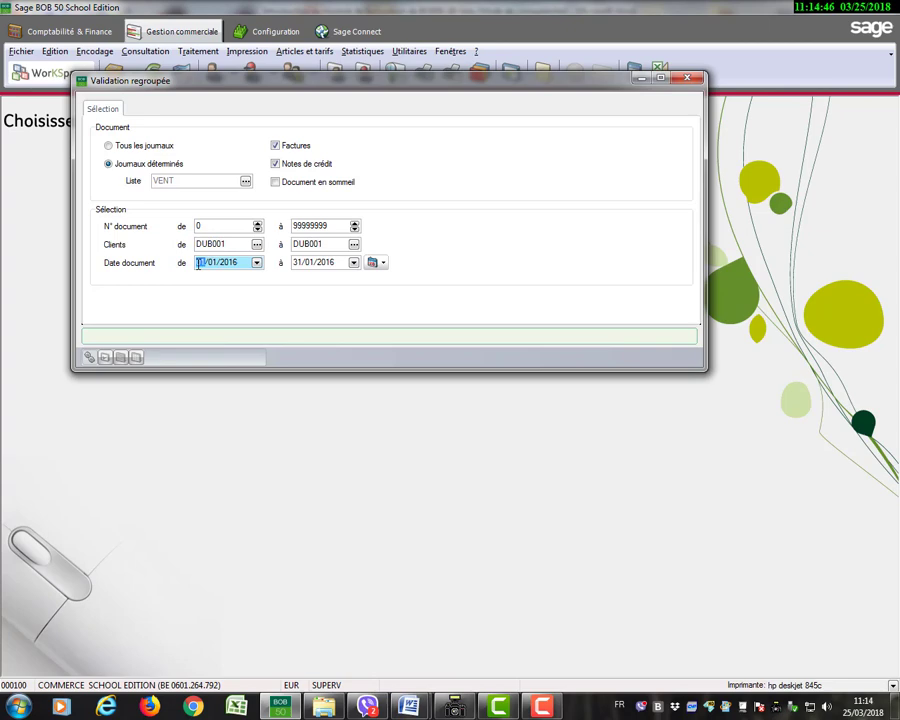
text(13/01/2016)
click(294, 262)
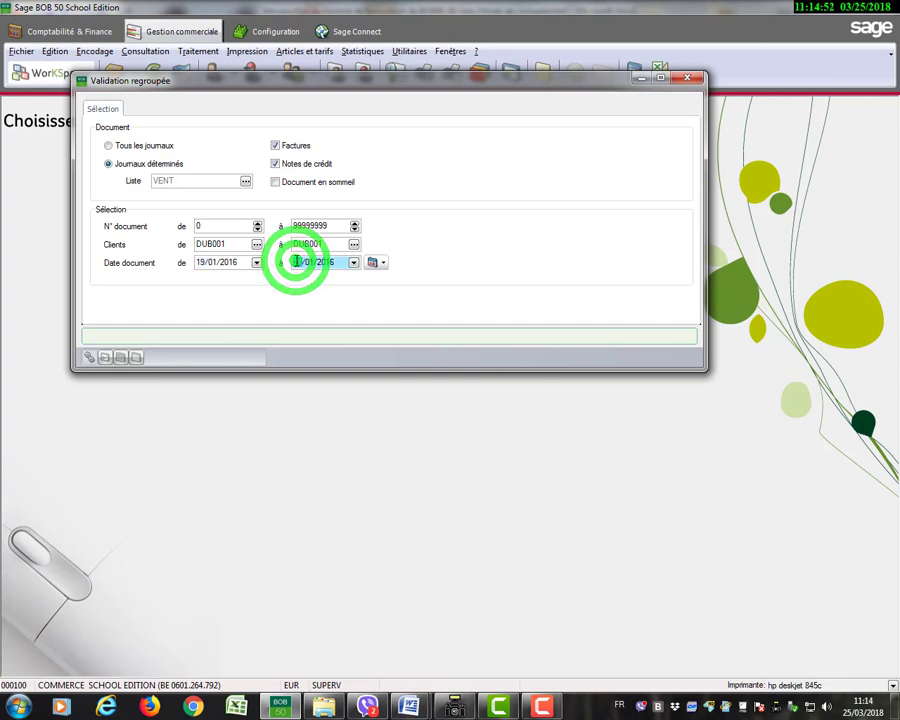
text(19)
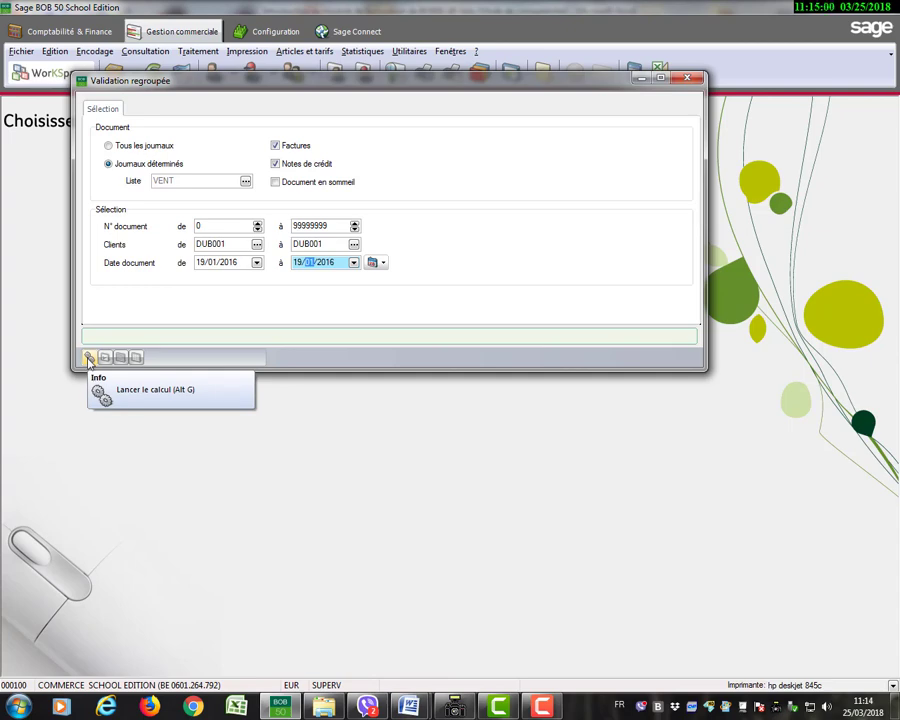
Run the document selection, validate the selected sales invoice despite the irreversible operation, and close the grouped validation.
click(88, 358)
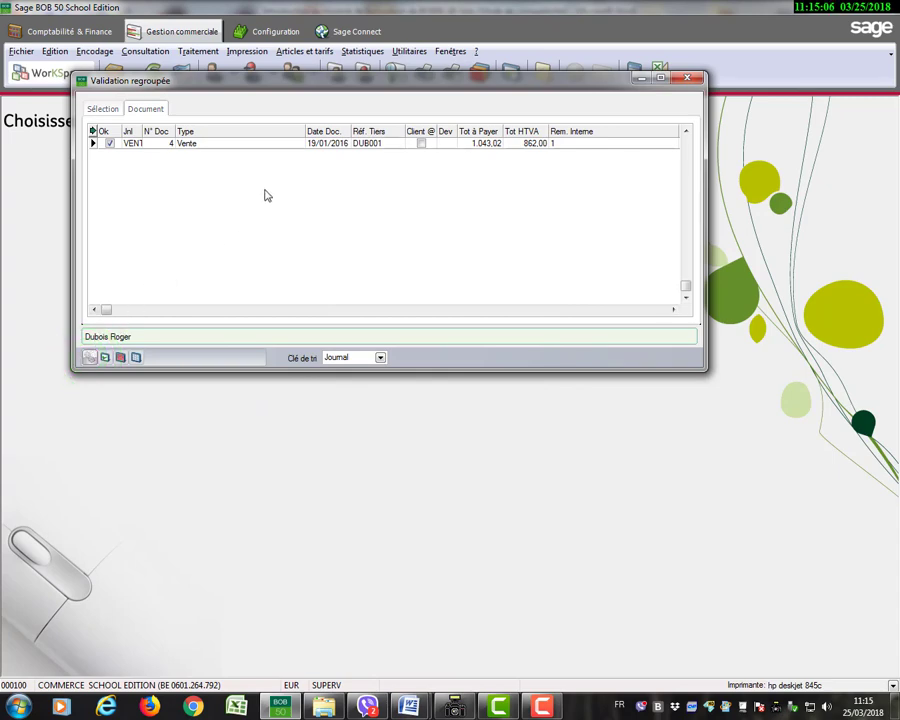
click(121, 358)
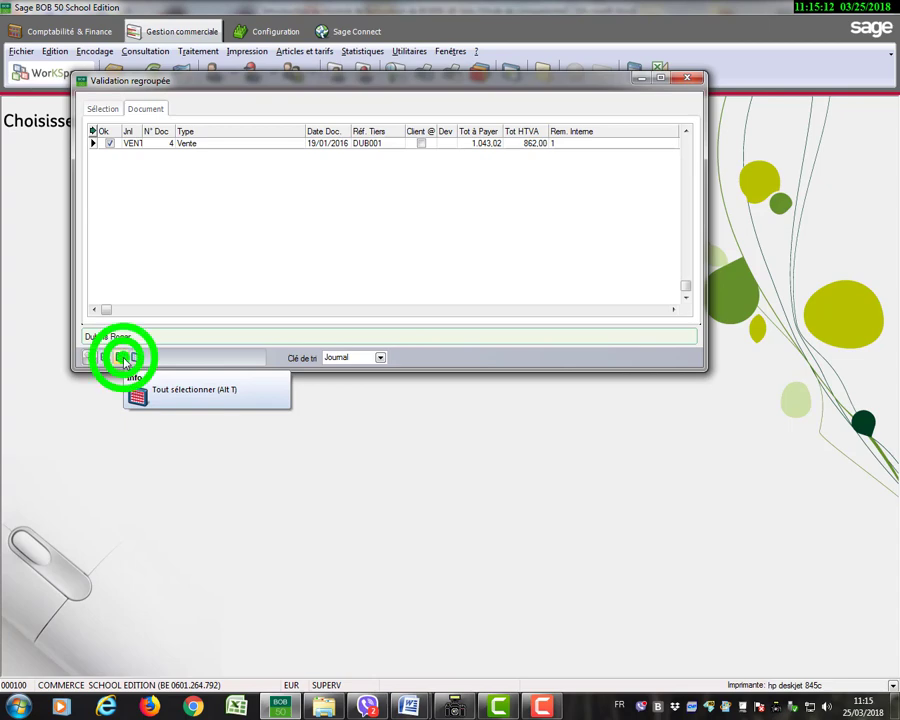
click(170, 142)
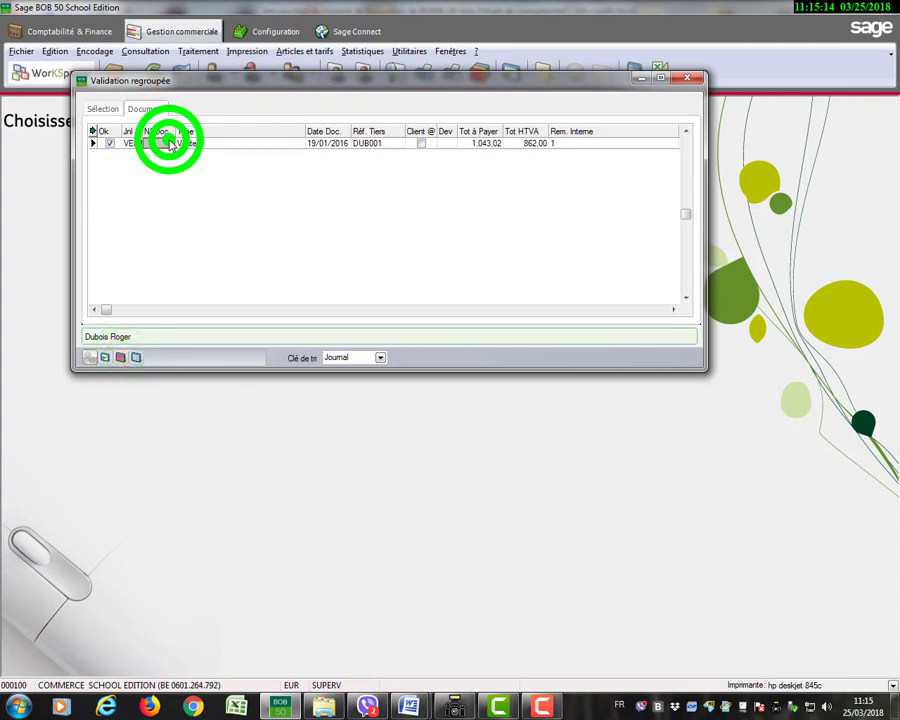
click(105, 358)
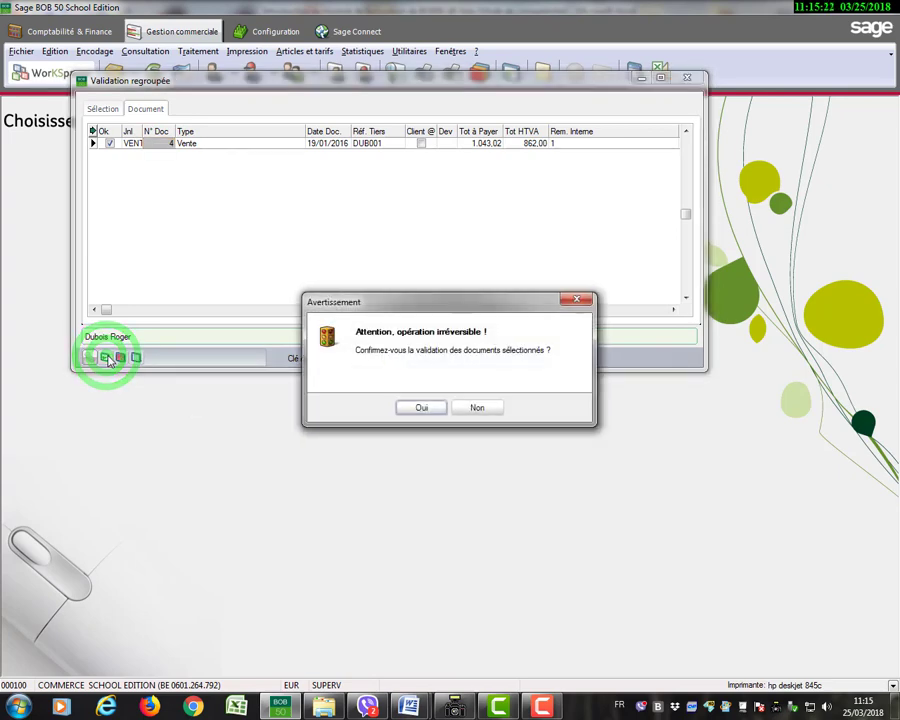
click(420, 408)
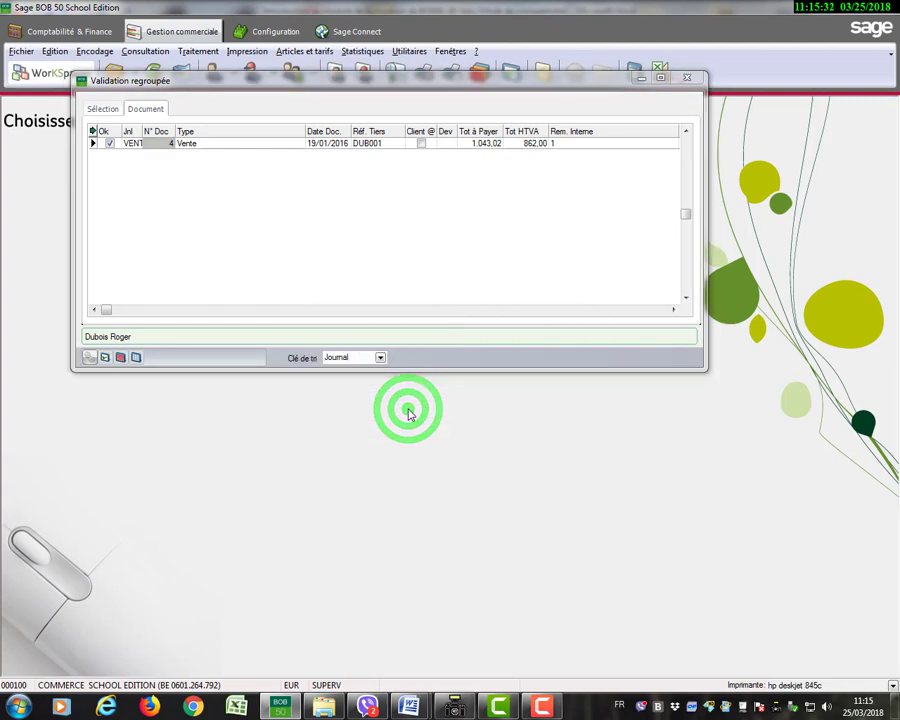
click(688, 77)
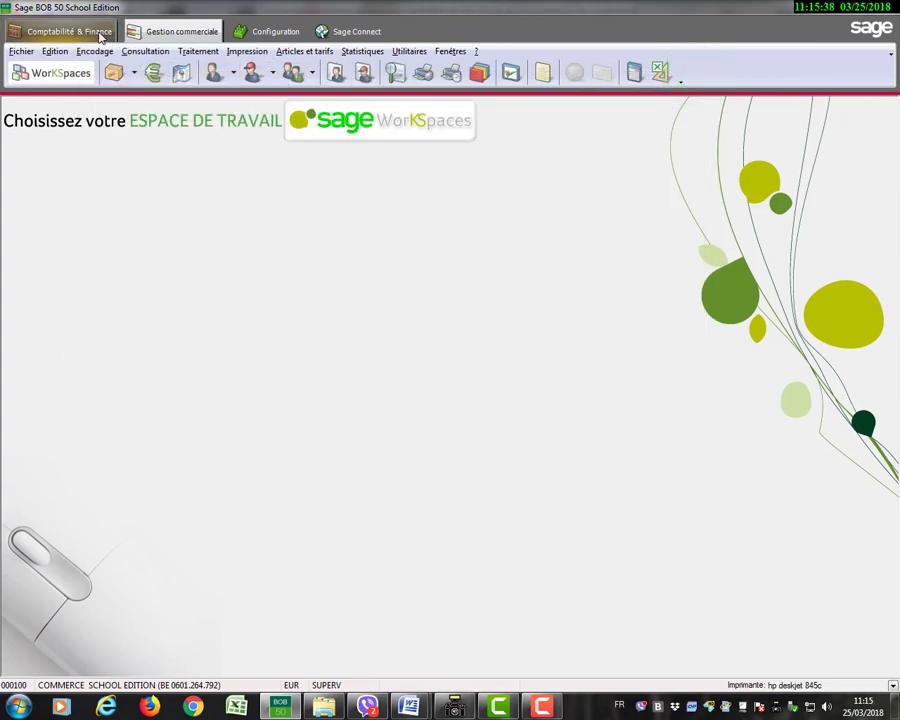
Consult the VENT sales journal in Comptabilité & Finance to examine the validated invoice's entries, and close it.
click(99, 35)
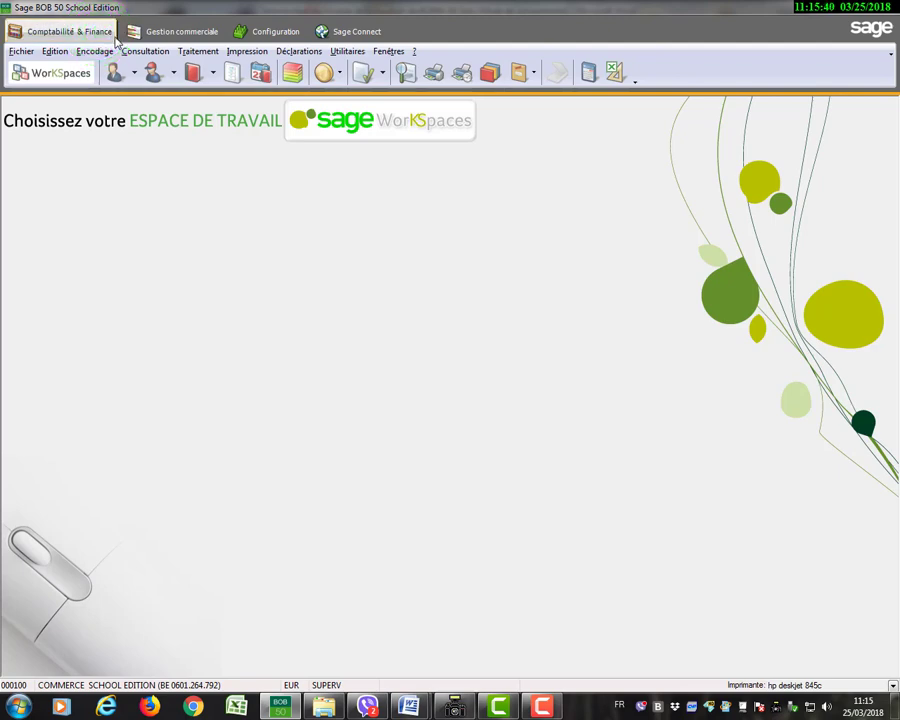
click(129, 52)
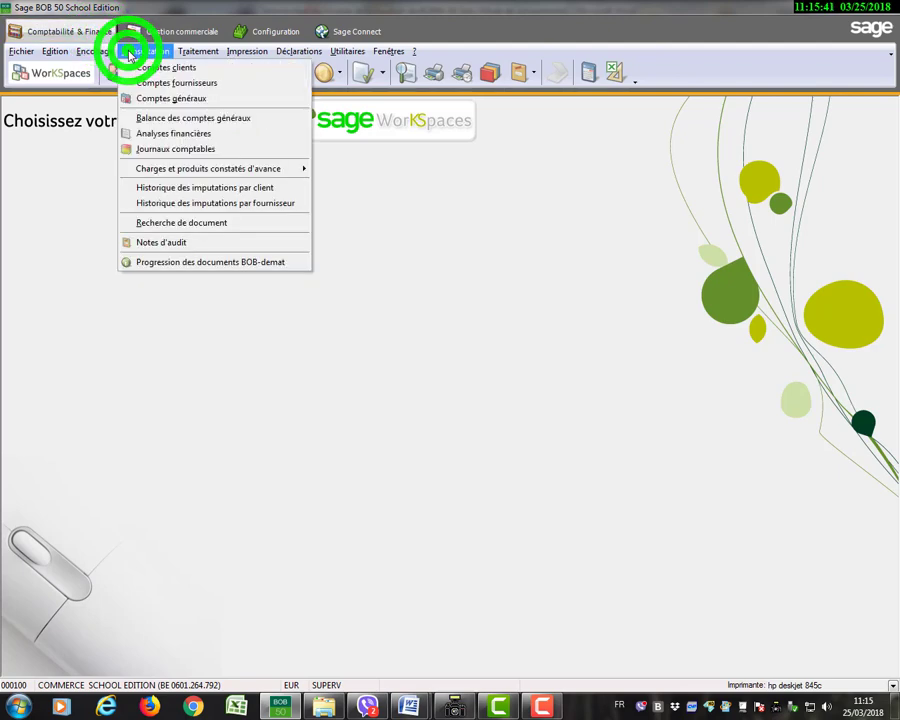
click(152, 149)
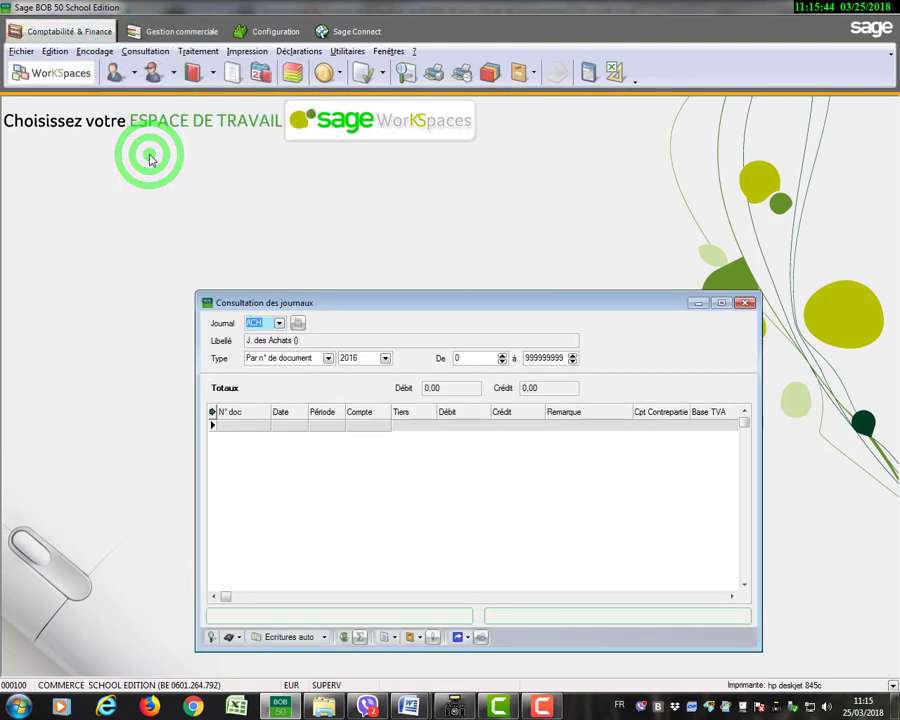
click(279, 323)
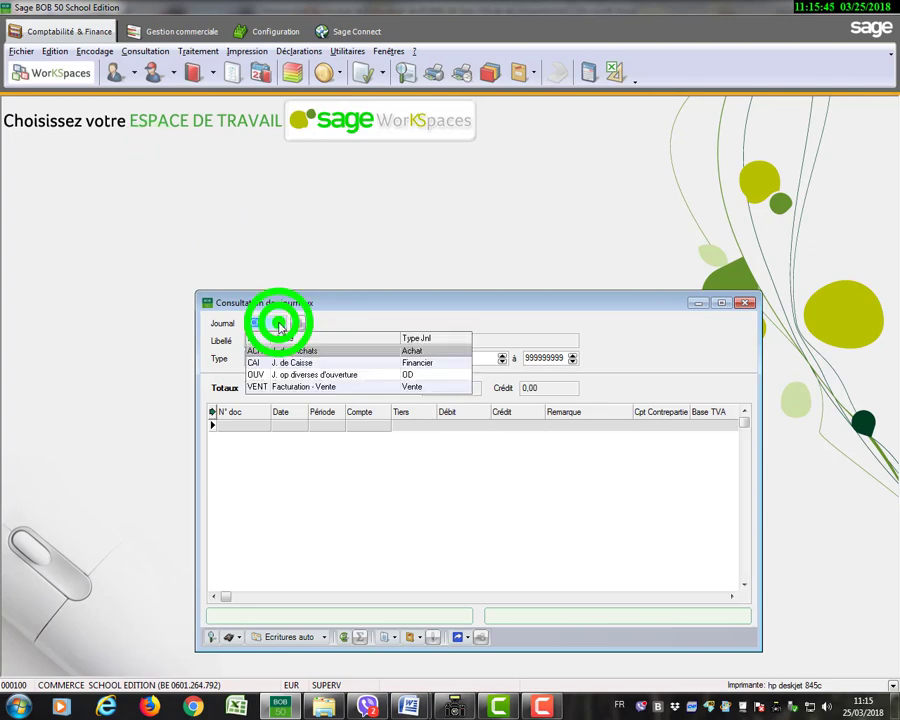
click(276, 386)
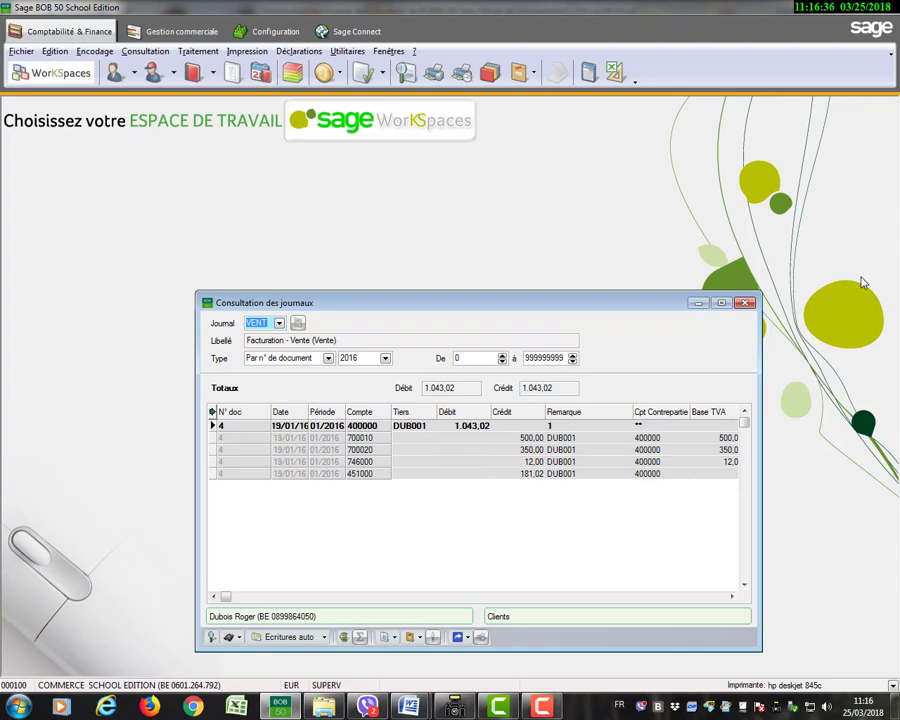
click(748, 303)
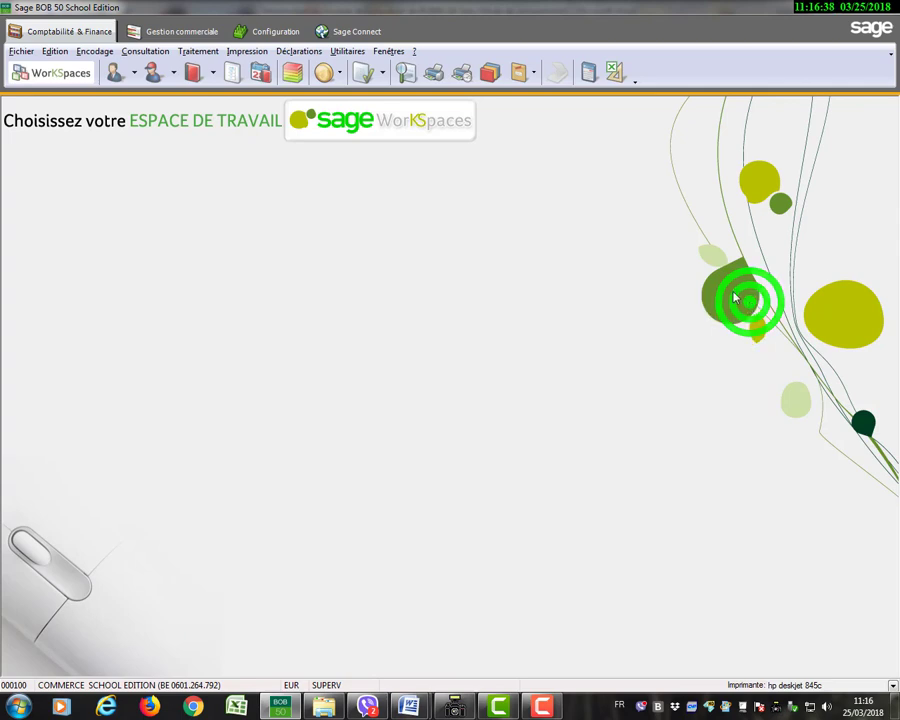
Return to Gestion commerciale and start a new invoice in the customer invoice entry.
click(171, 32)
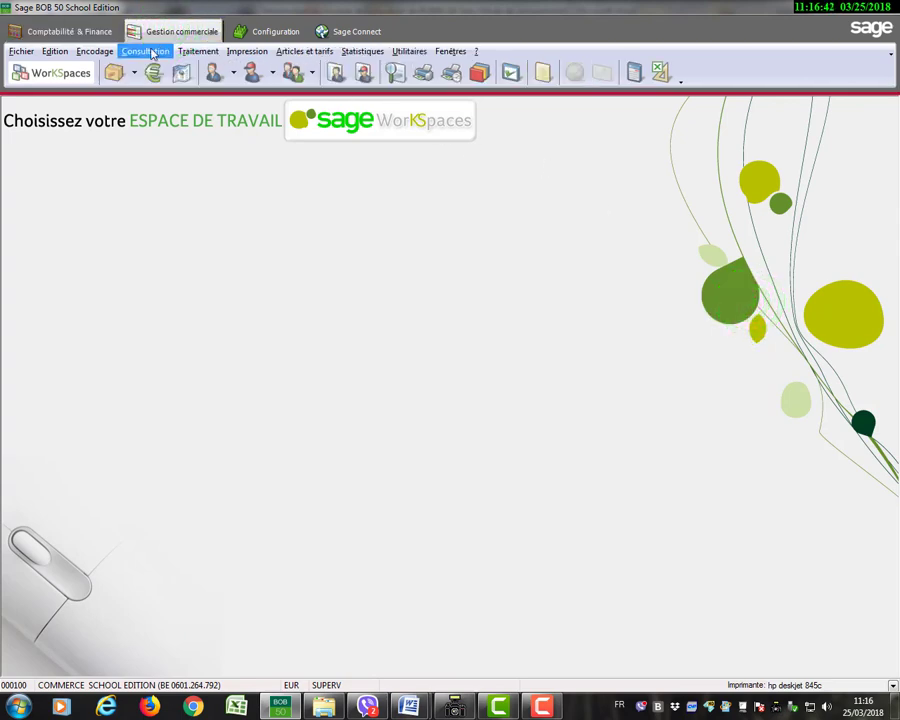
click(91, 52)
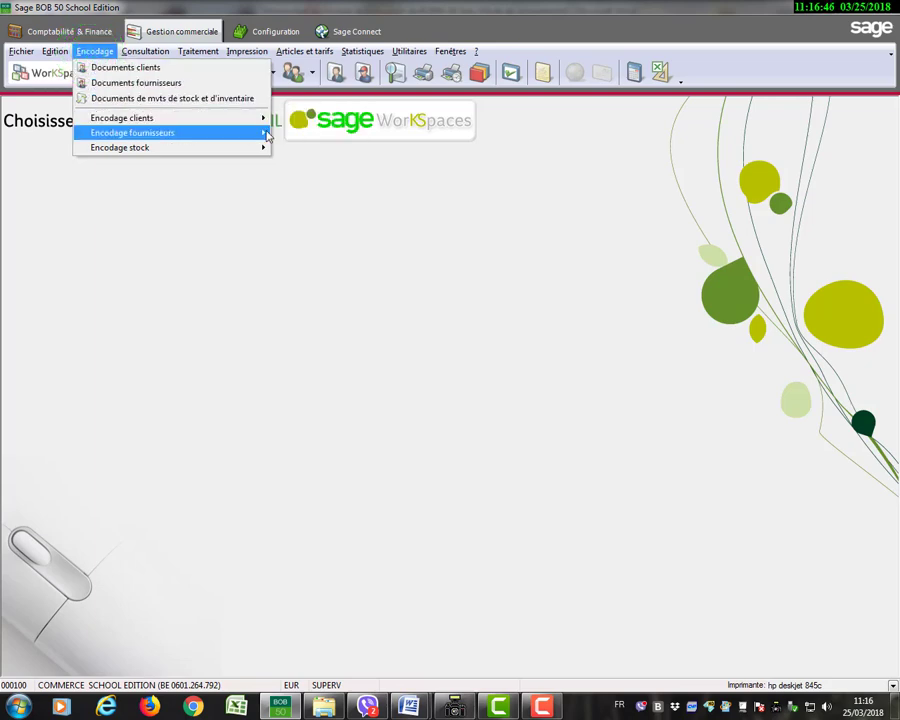
click(296, 121)
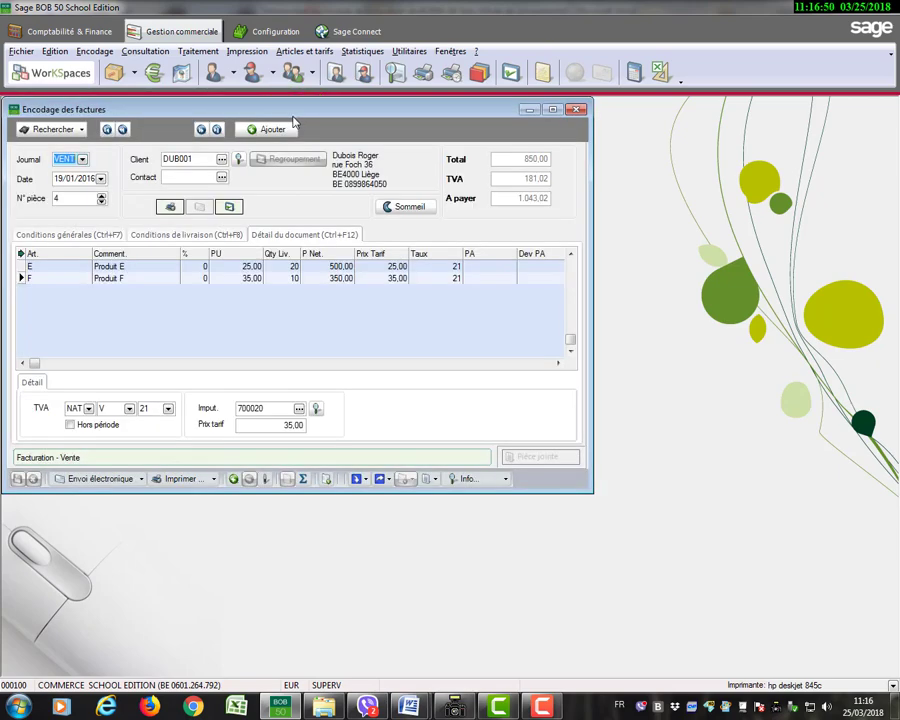
click(270, 128)
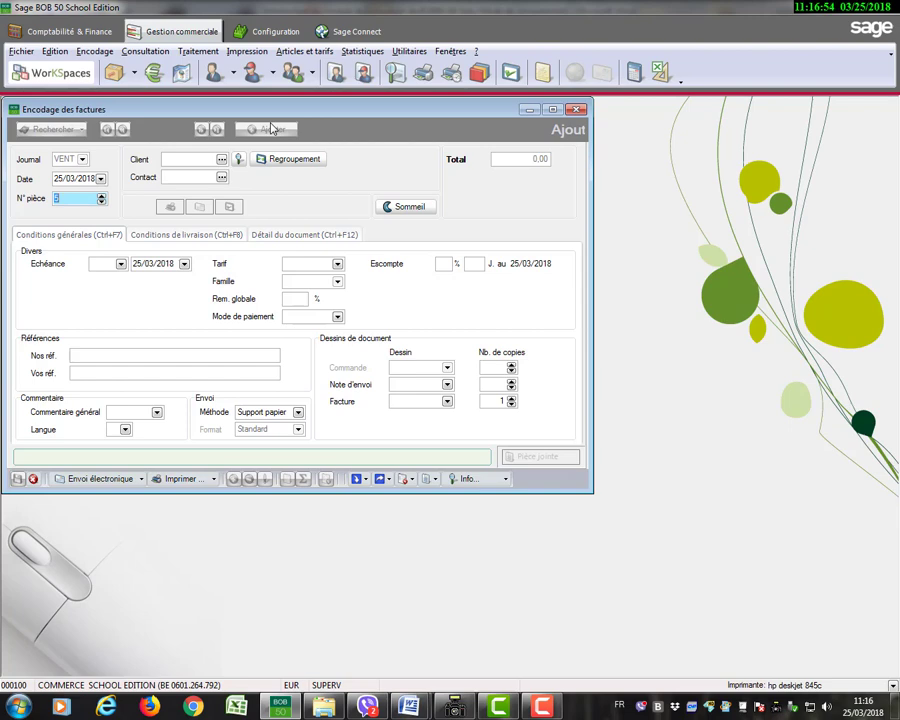
Date the new invoice 22/01/2016 and enter the second customer's code.
click(57, 179)
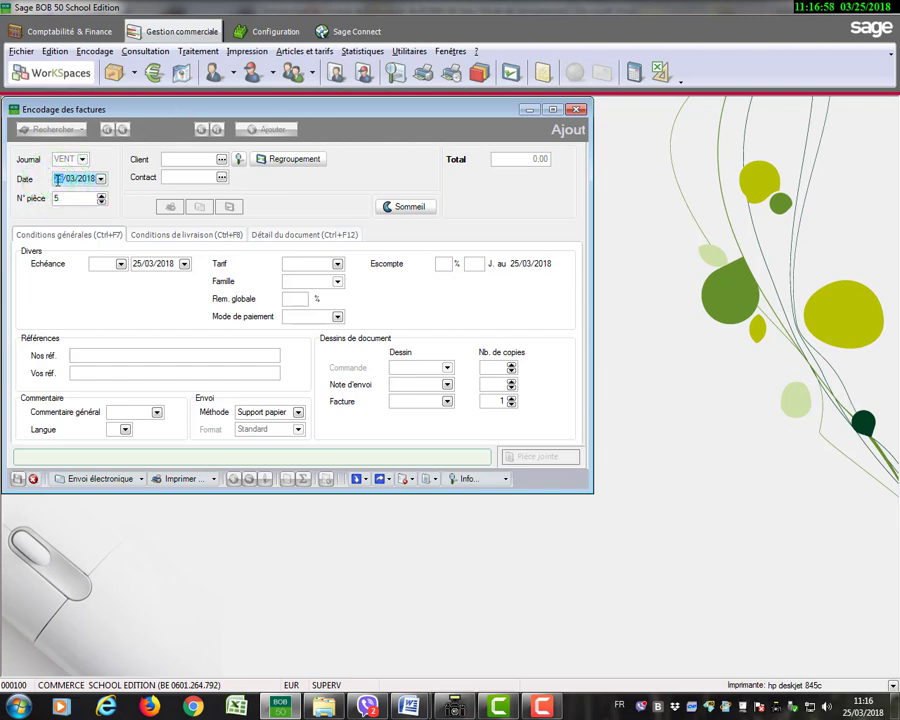
text(22/01/2016)
click(168, 162)
text(D)
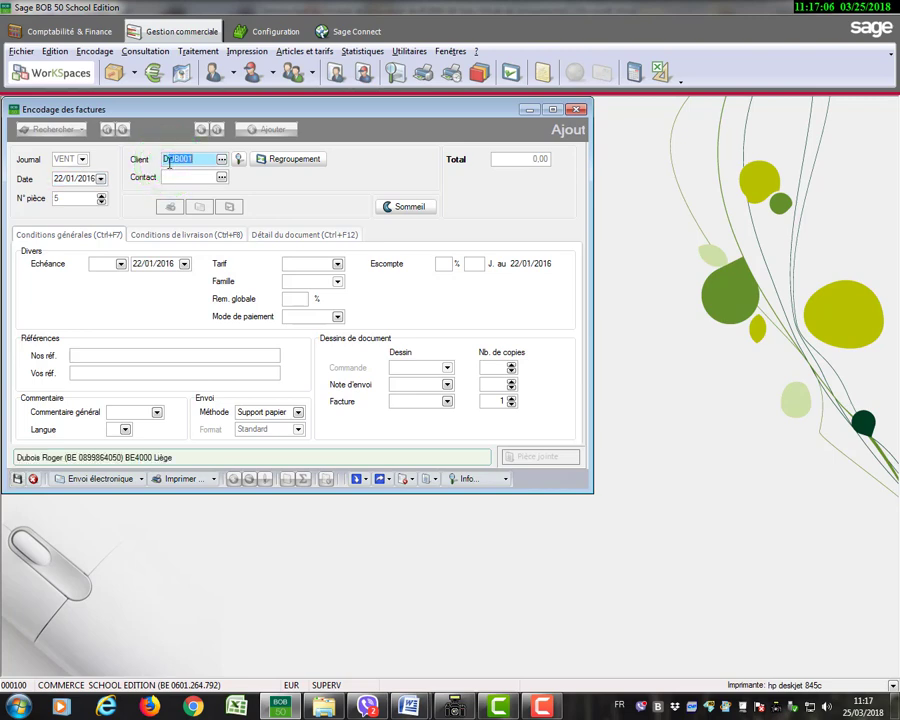
text(UH)
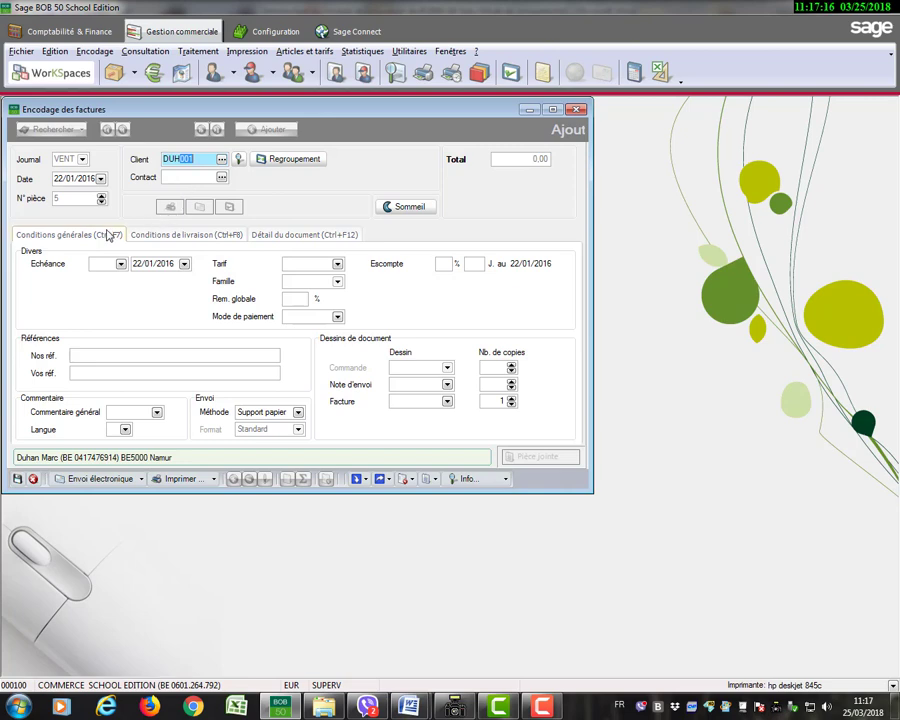
Enter 2 as both our reference and the customer's reference, and set the global discount to 5%.
click(96, 356)
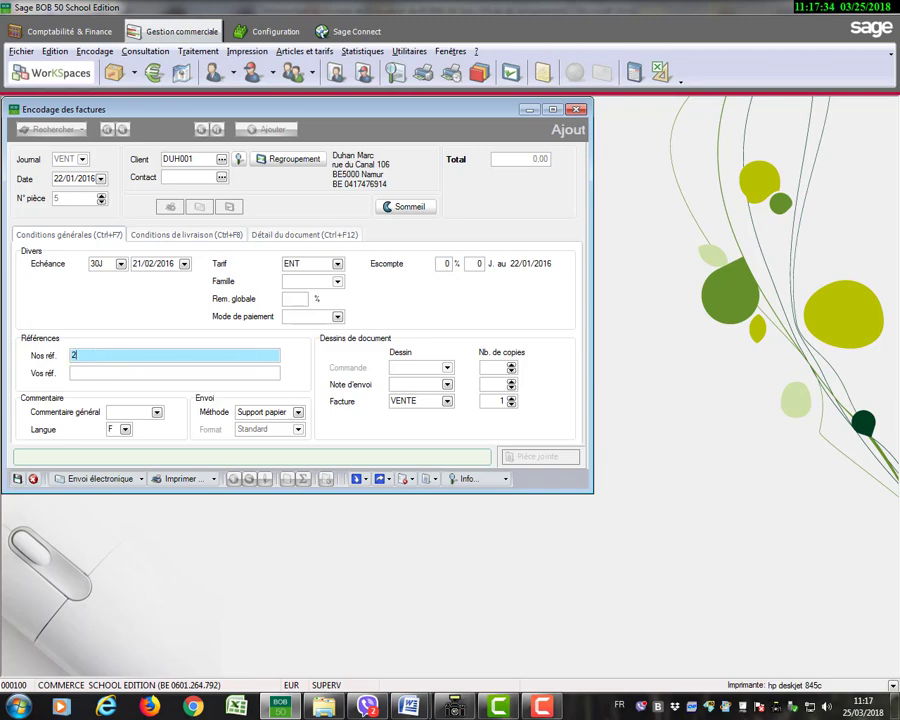
click(90, 370)
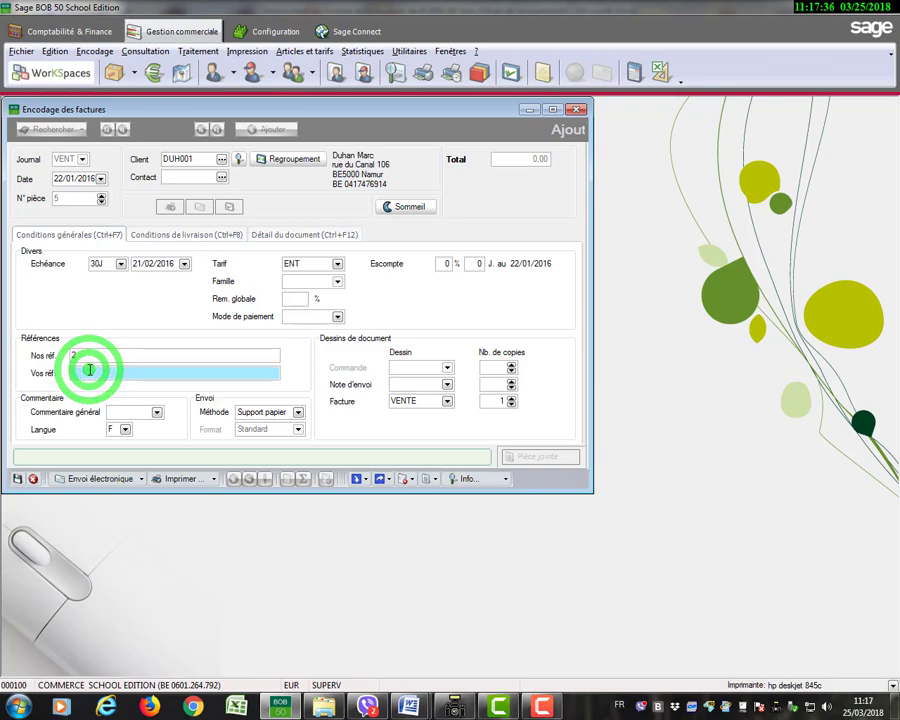
text(2)
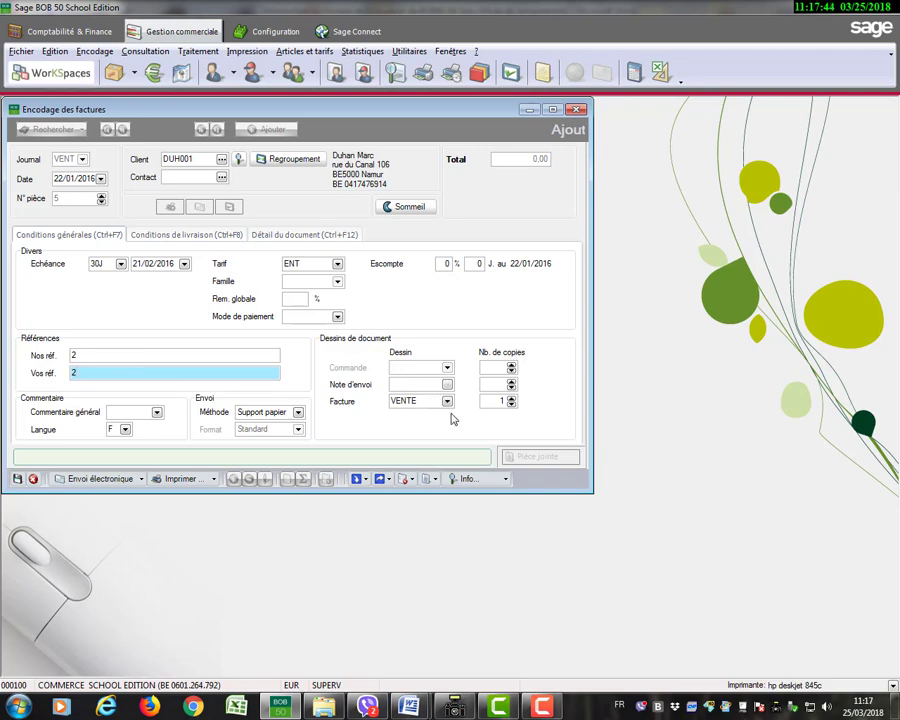
click(303, 300)
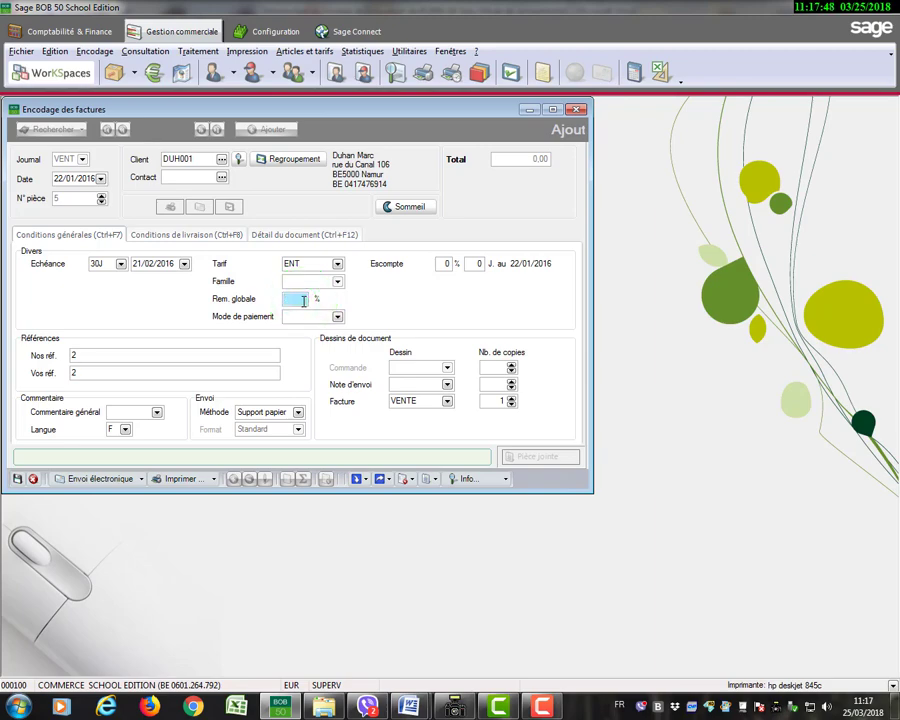
text(5)
Set the shipping costs to 20 in the invoice's delivery conditions.
click(195, 236)
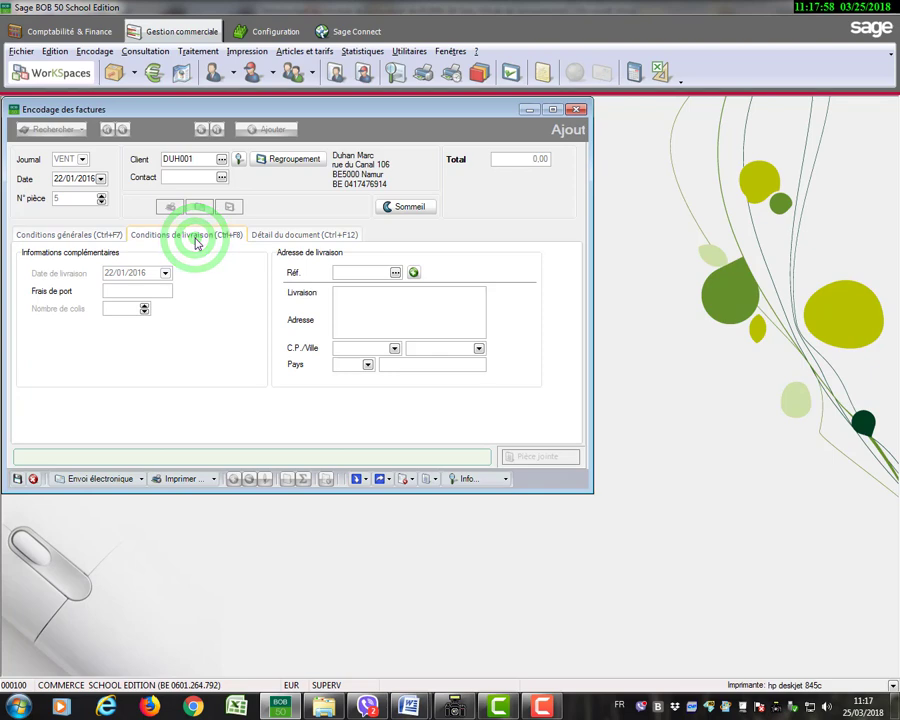
click(148, 289)
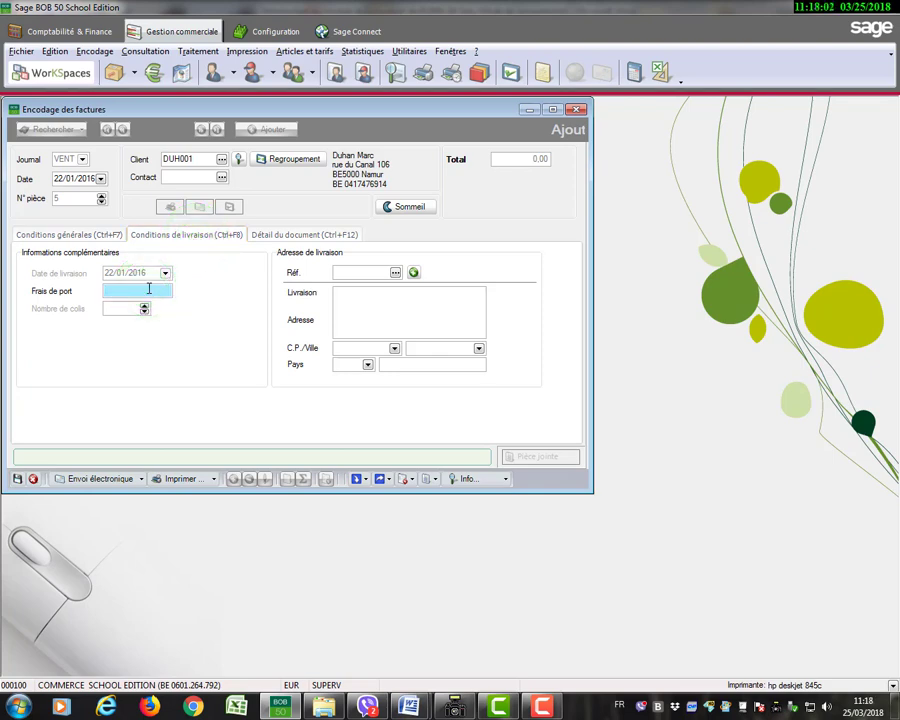
text(20)
Add article F to the invoice's document detail with a delivered quantity of 15.
click(262, 236)
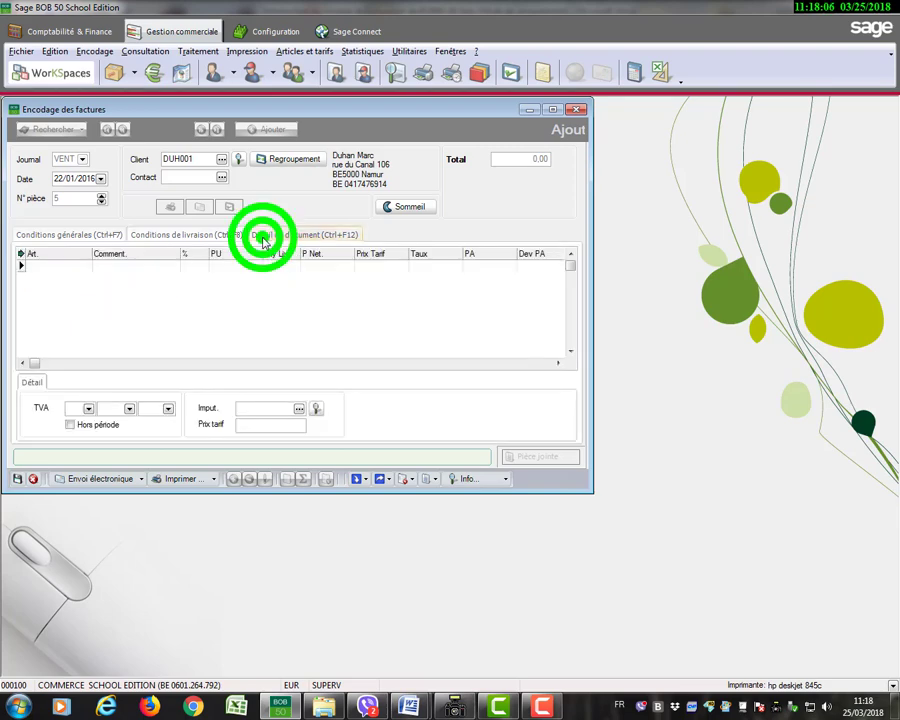
click(70, 268)
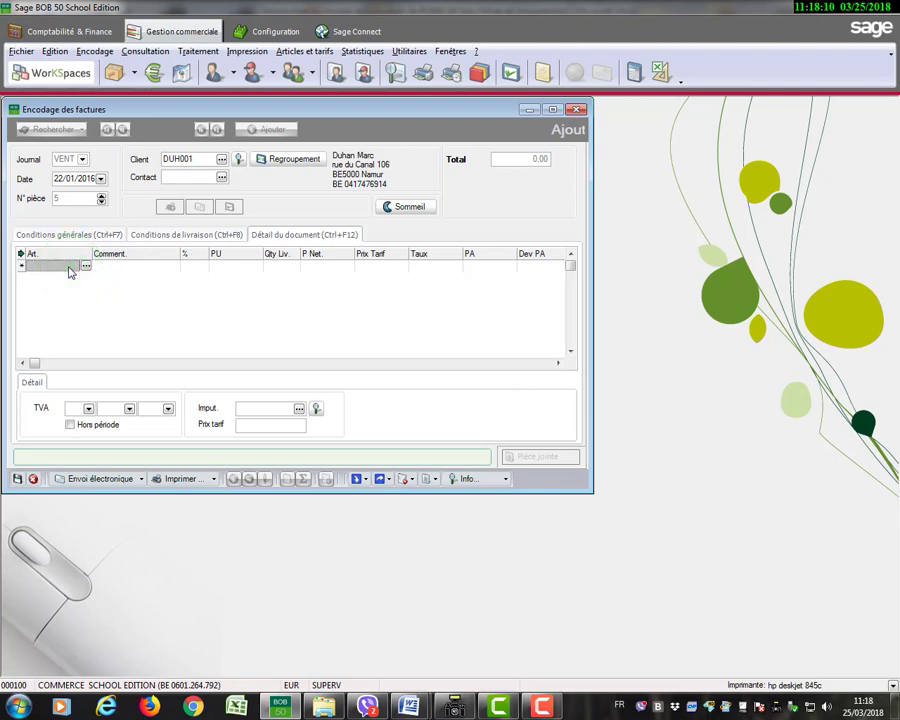
text(F)
key(Tab)
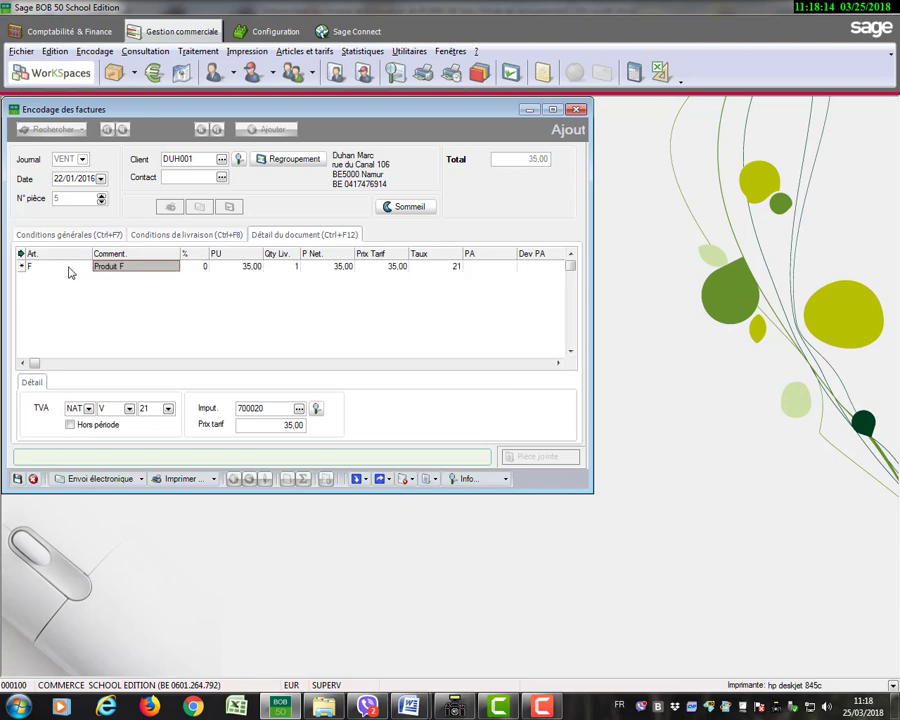
key(Tab)
key(Tab)
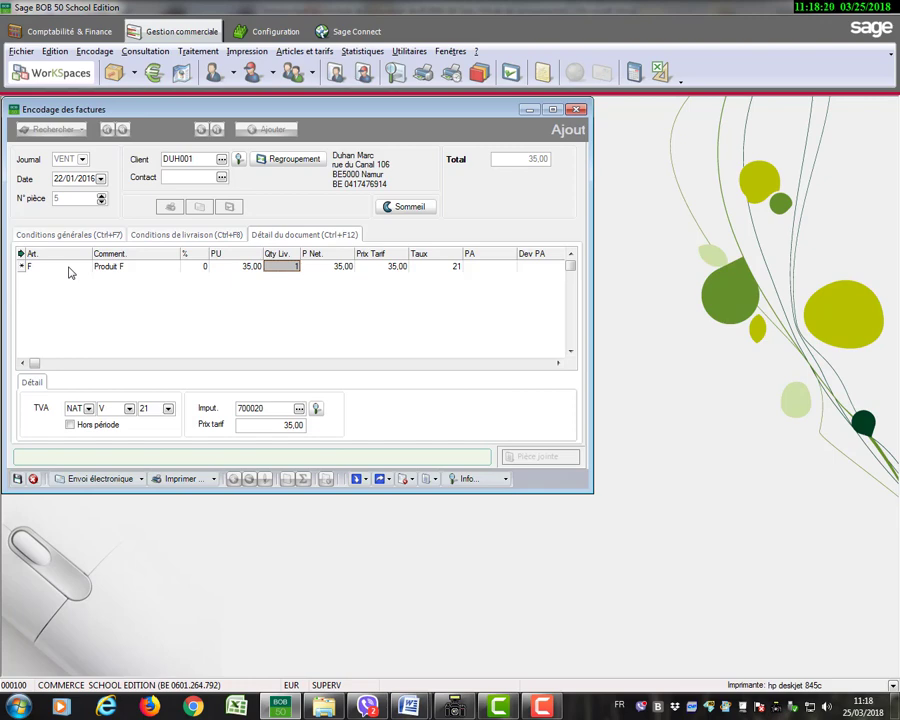
text(15)
key(Tab)
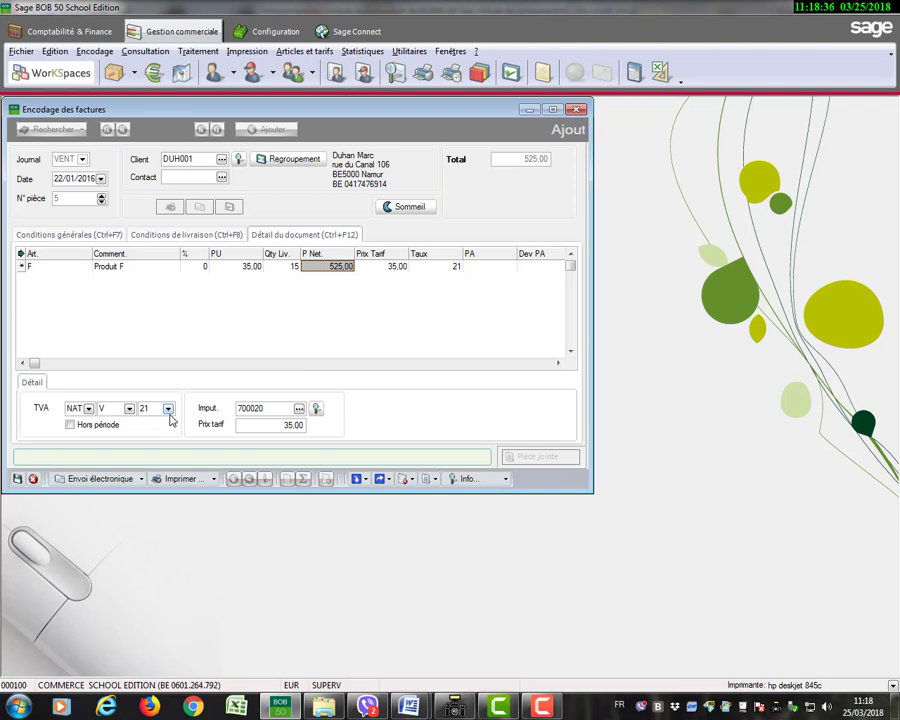
key(Return)
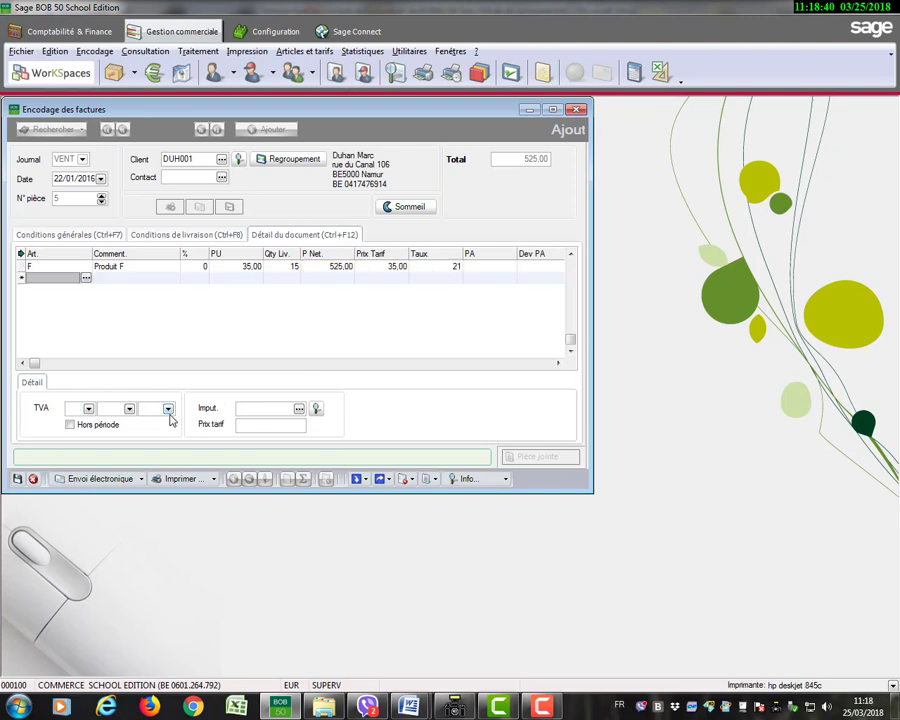
Add a second invoice line for article G with a delivered quantity of 30.
text(G)
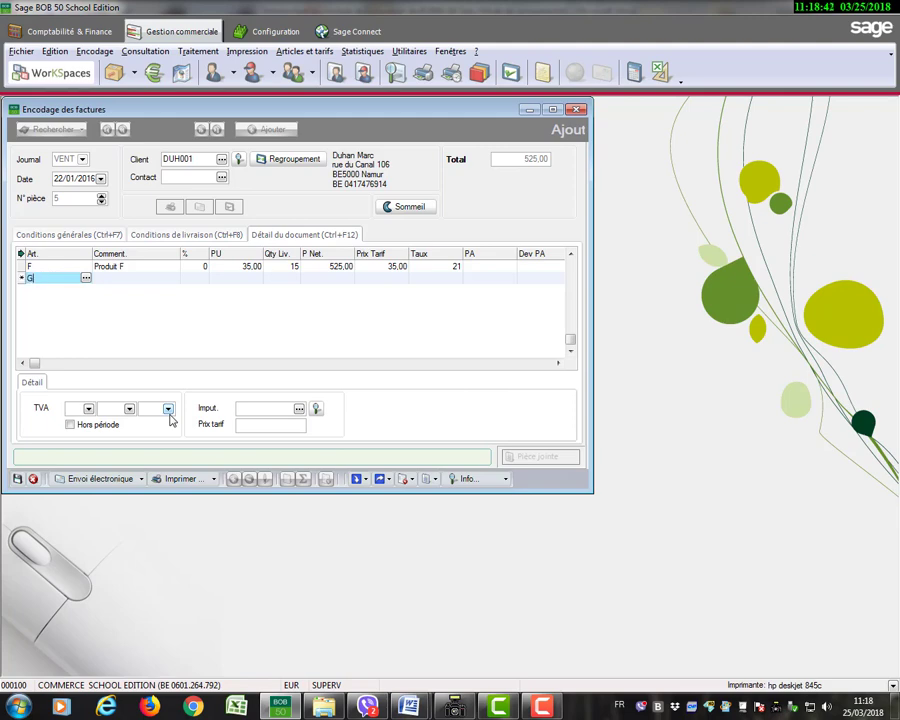
key(Return)
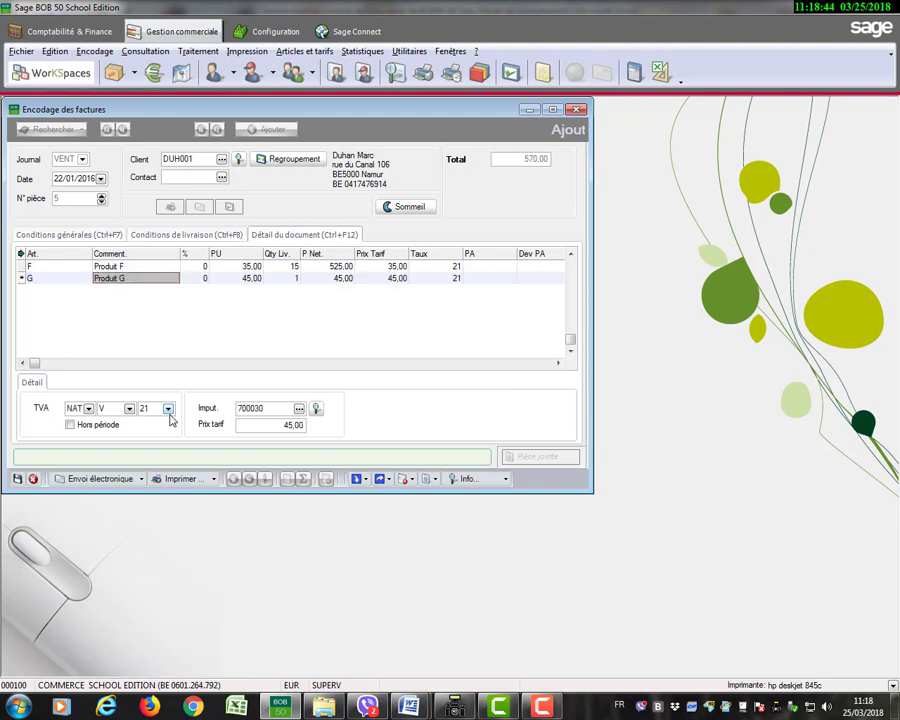
key(Return)
key(Return)
key(Return)
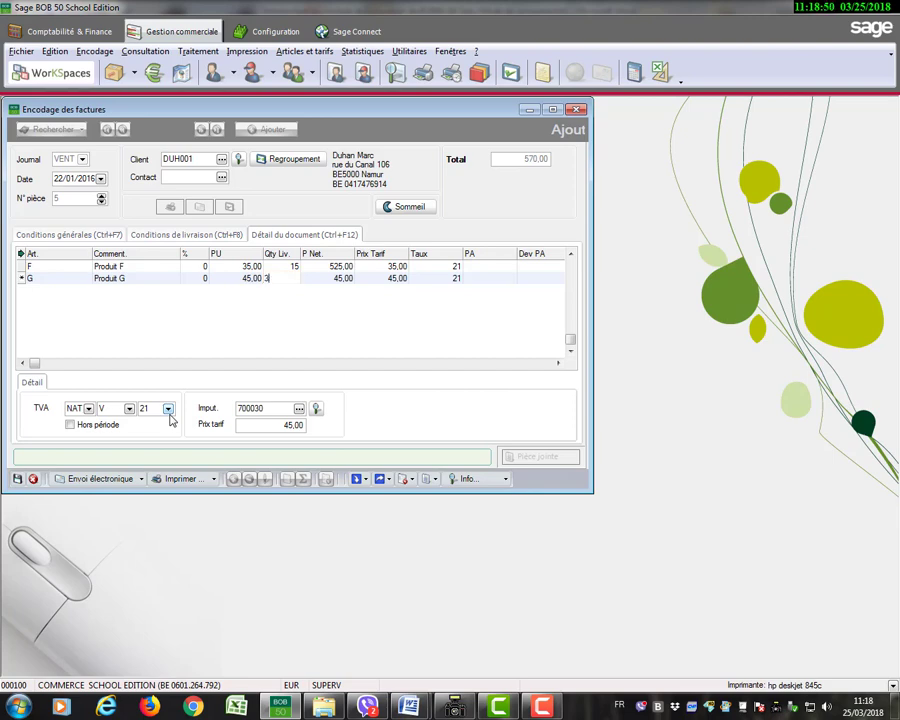
text(30)
key(Return)
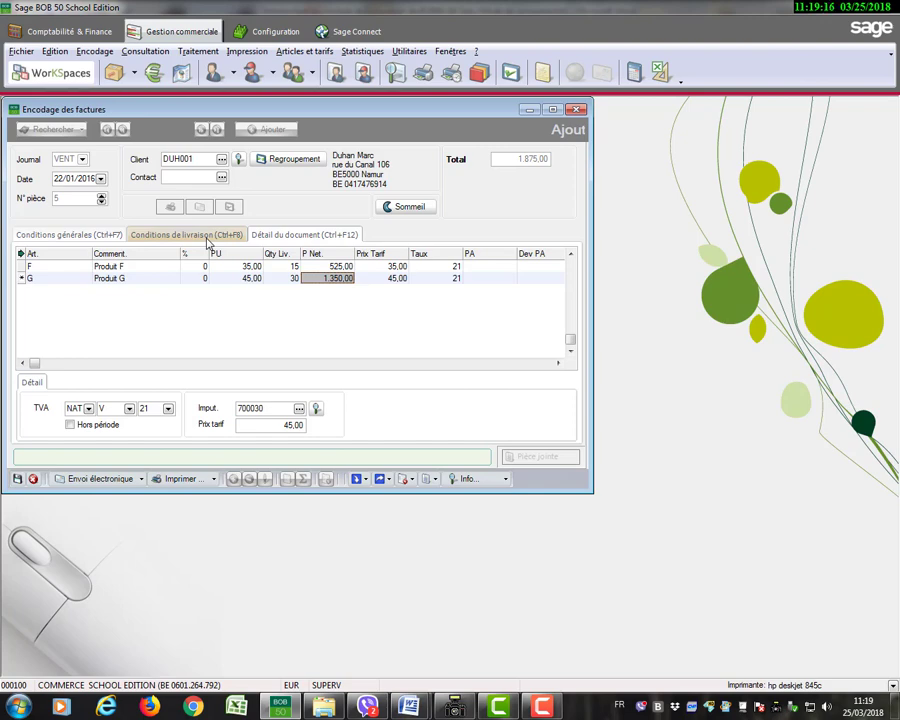
Save the invoice, abandon the new blank one that follows, and close the invoice entry.
click(20, 479)
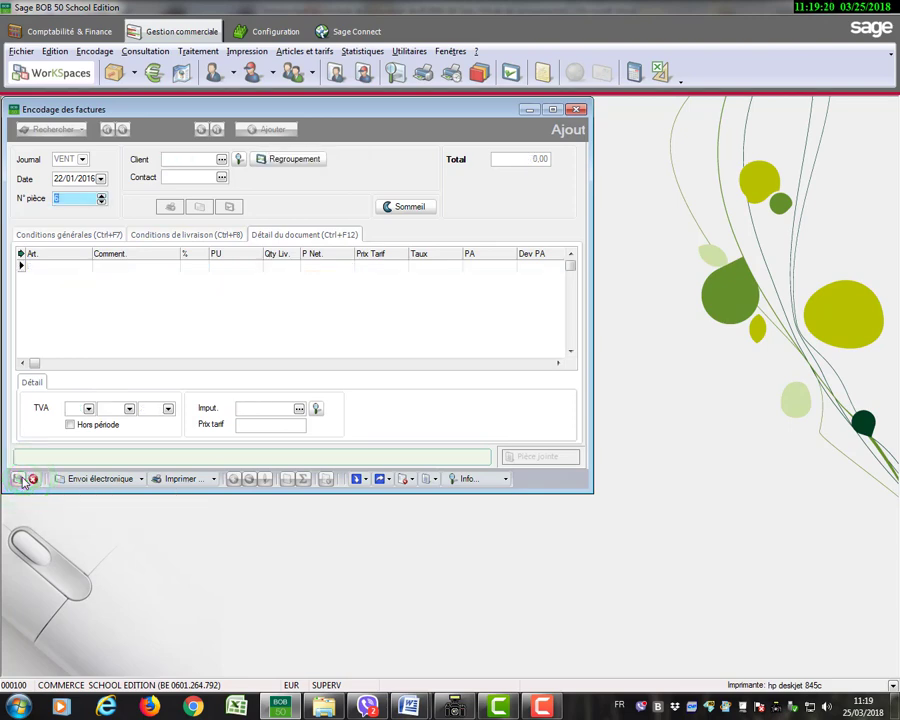
click(33, 479)
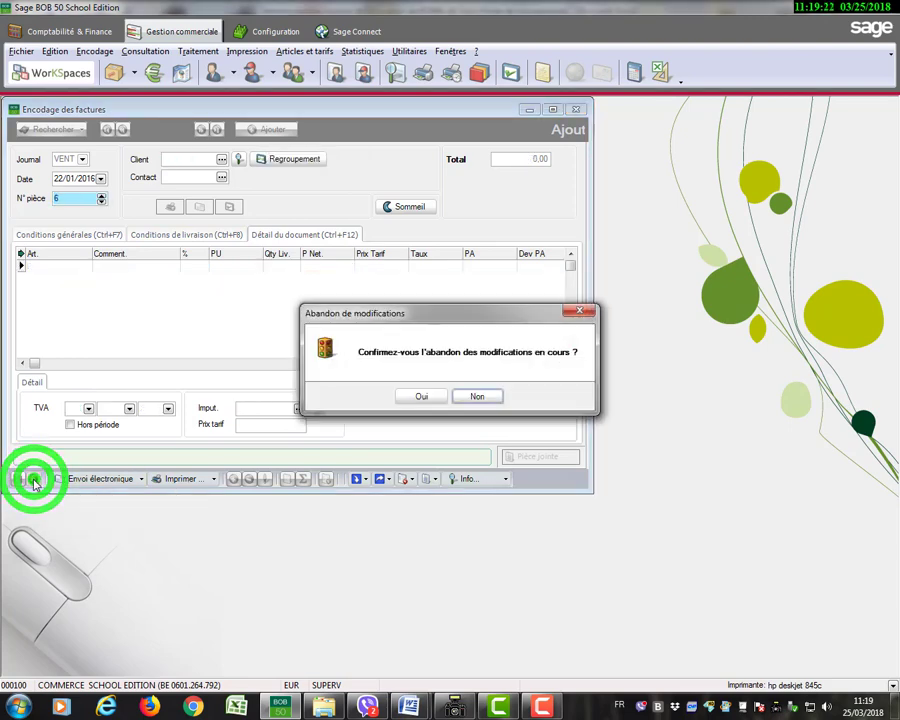
click(418, 395)
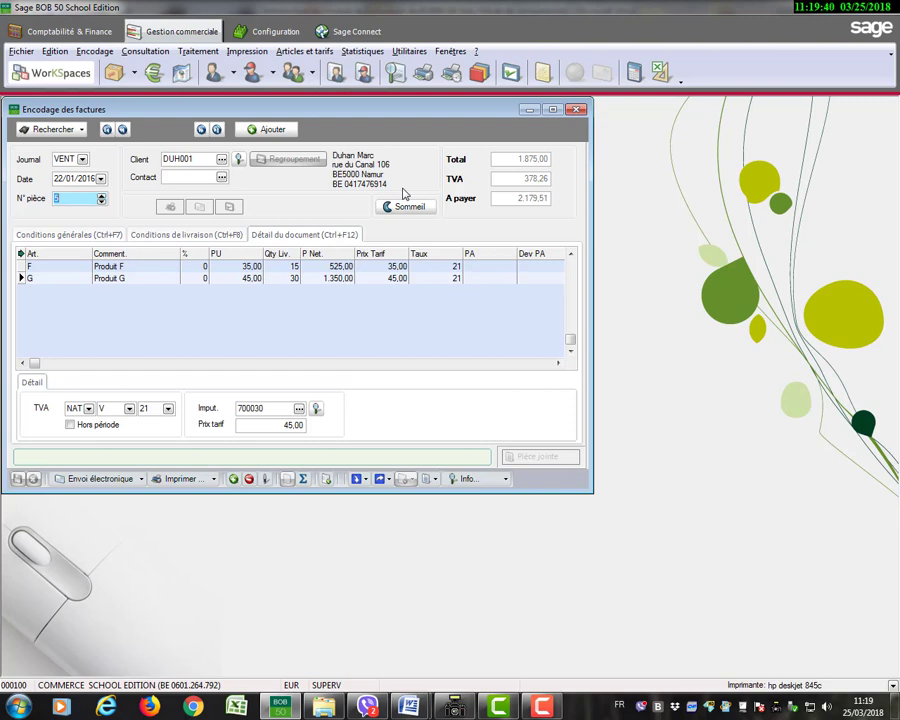
click(577, 110)
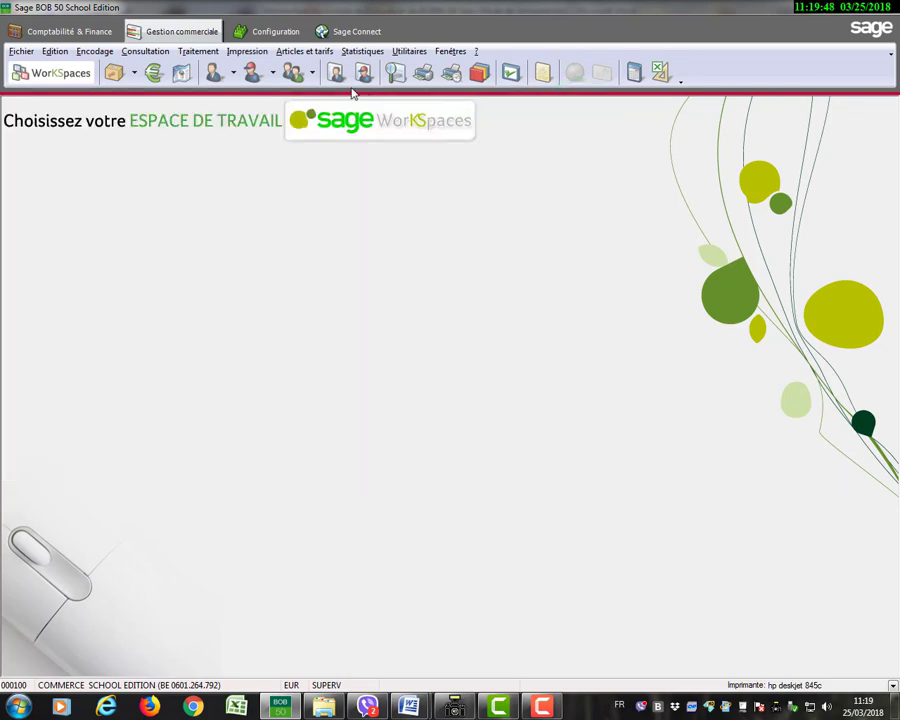
Check the stock of products F and G in their article records, and close the records.
click(284, 52)
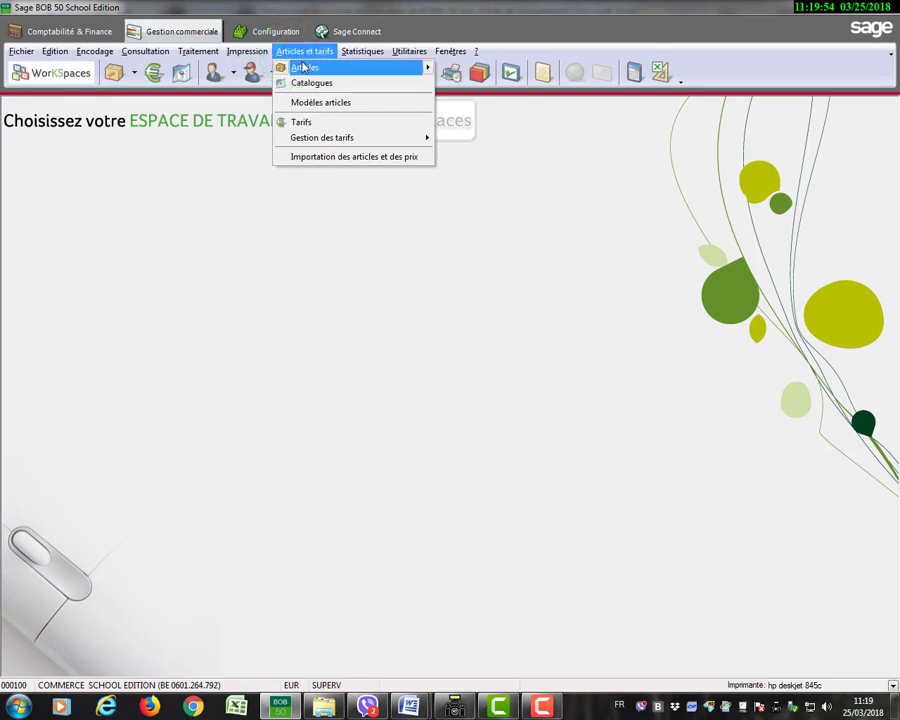
click(304, 67)
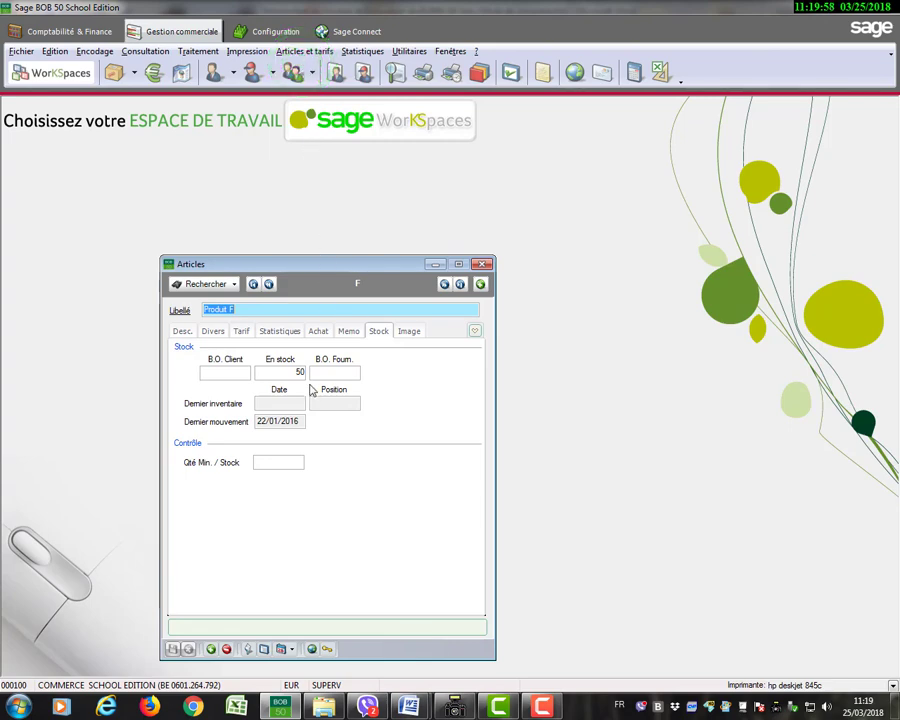
click(445, 285)
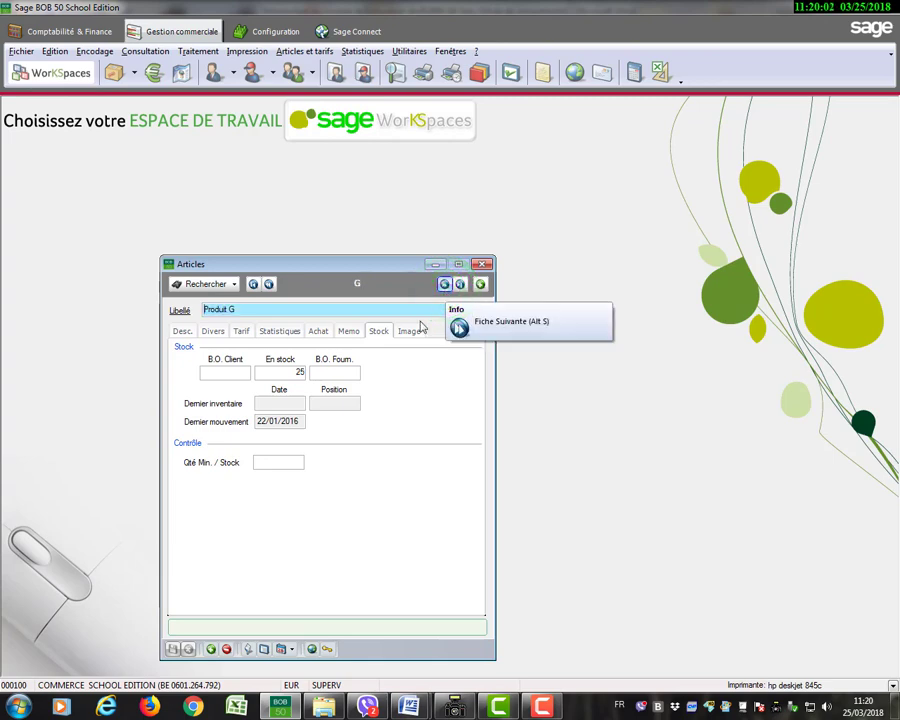
click(482, 265)
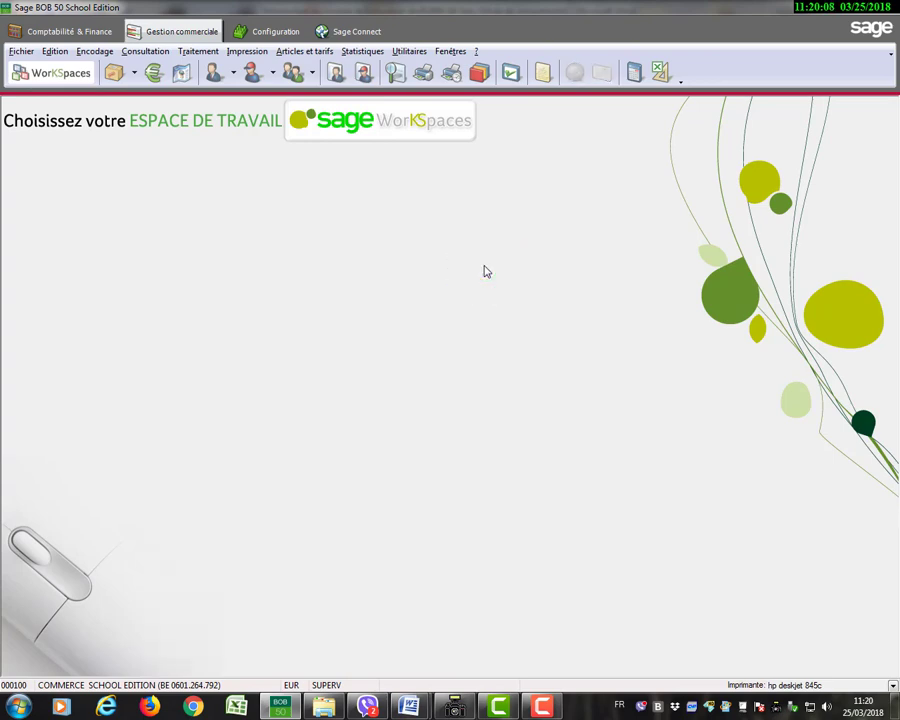
click(623, 519)
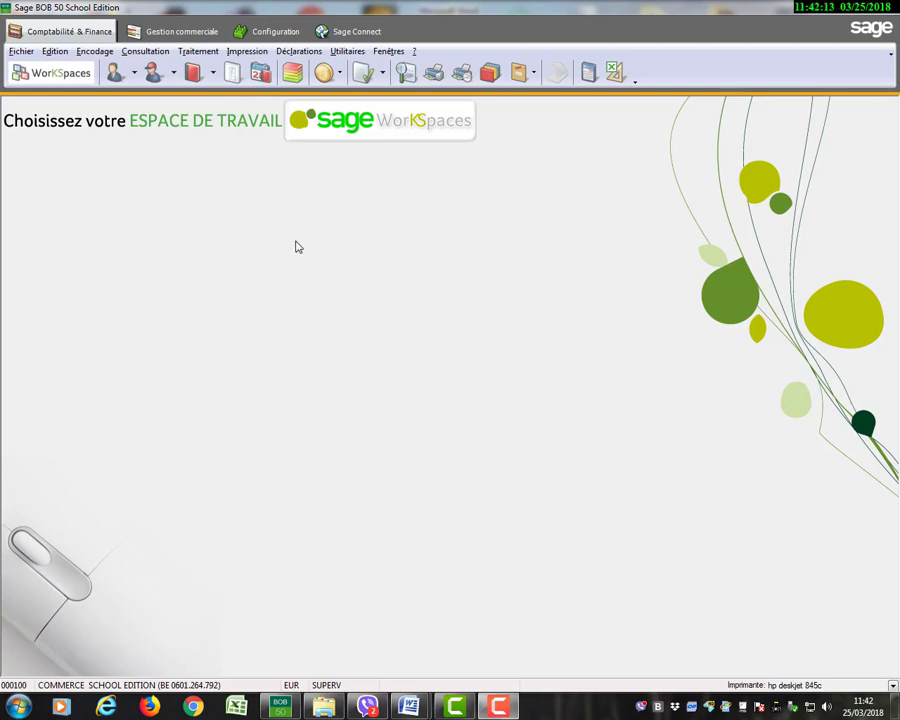
Switch to Gestion commerciale and open the grouped printing of documents (Impression regroupée).
click(245, 52)
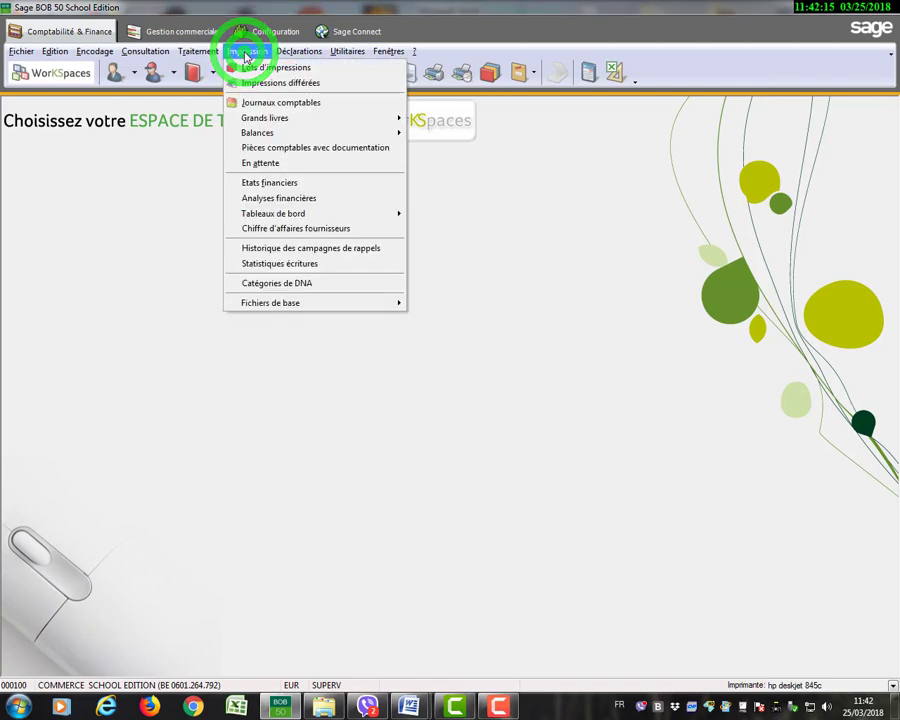
click(190, 30)
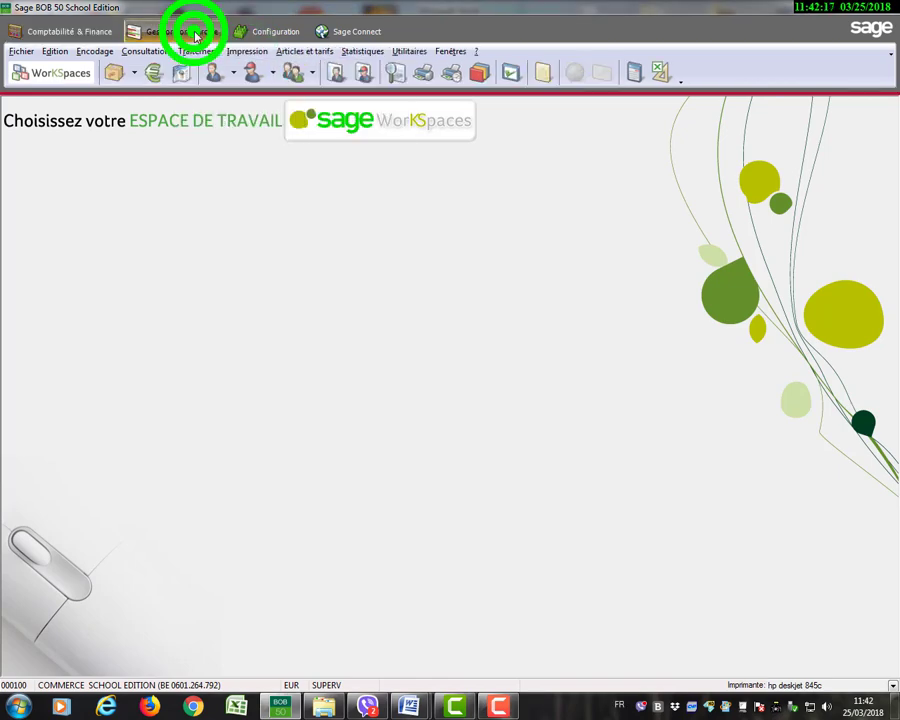
click(257, 53)
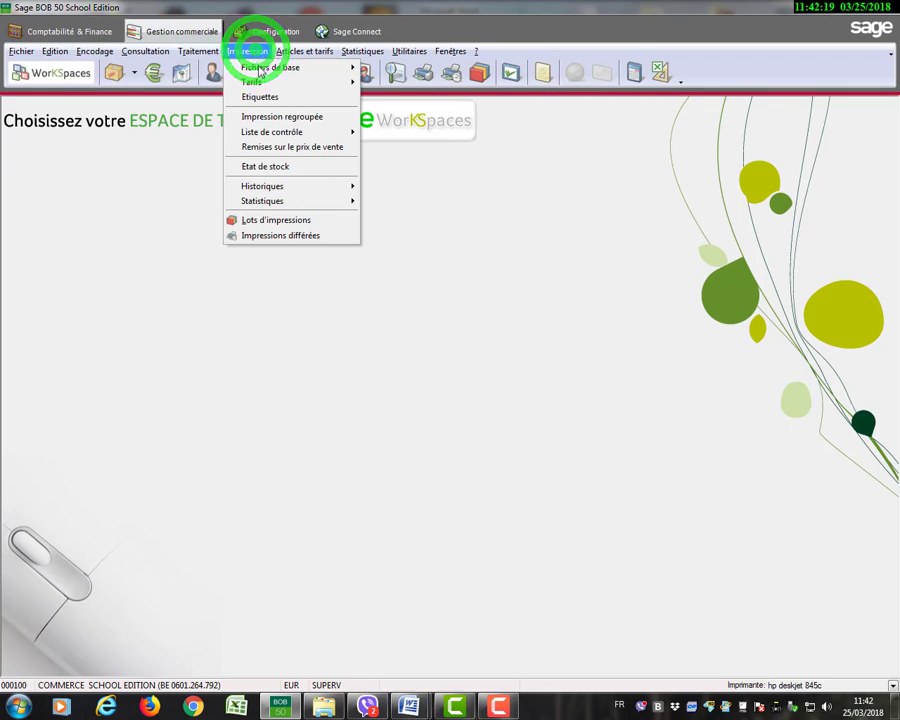
click(267, 118)
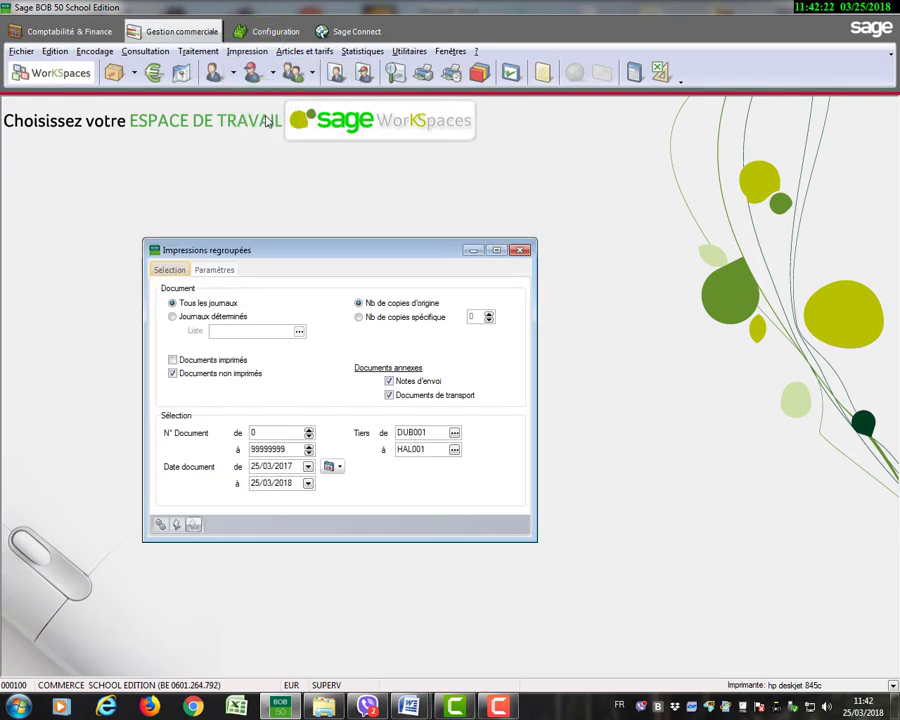
Limit the grouped printing to specific journals, selecting only the VENT sales invoicing journal.
click(171, 316)
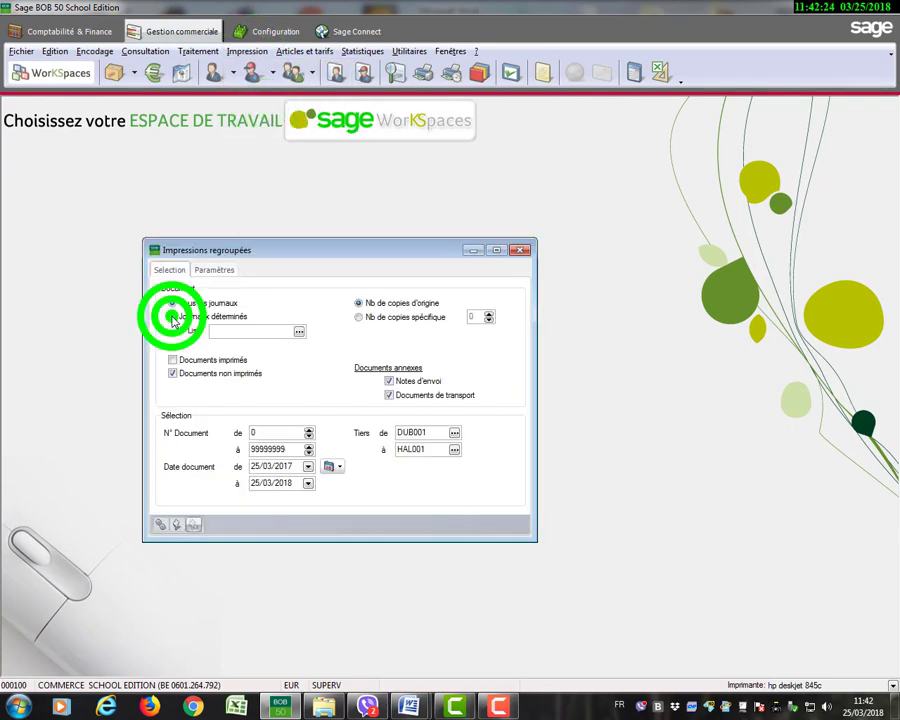
click(298, 331)
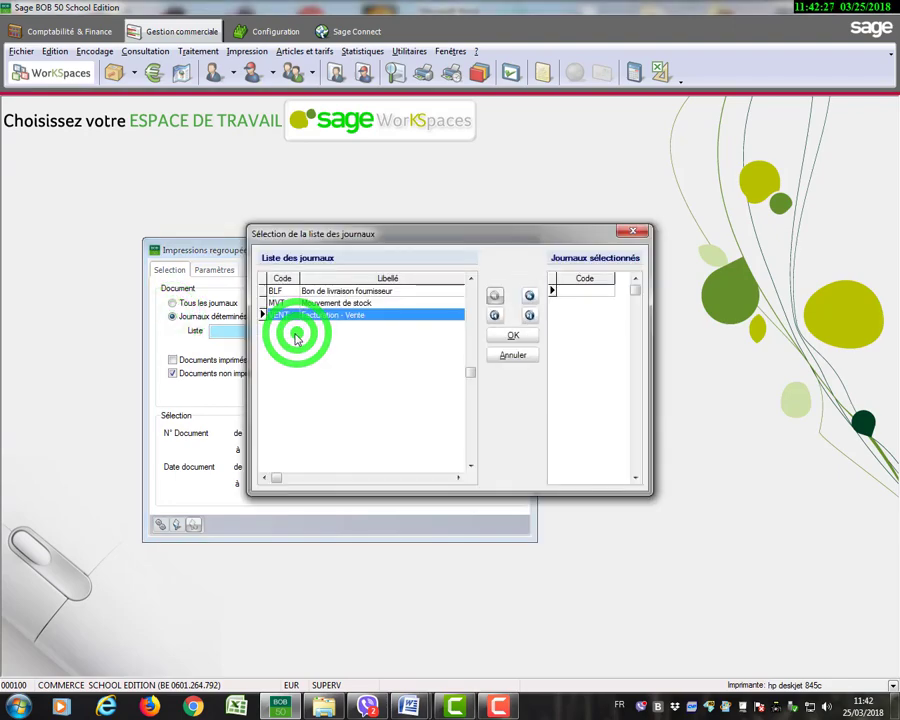
click(297, 326)
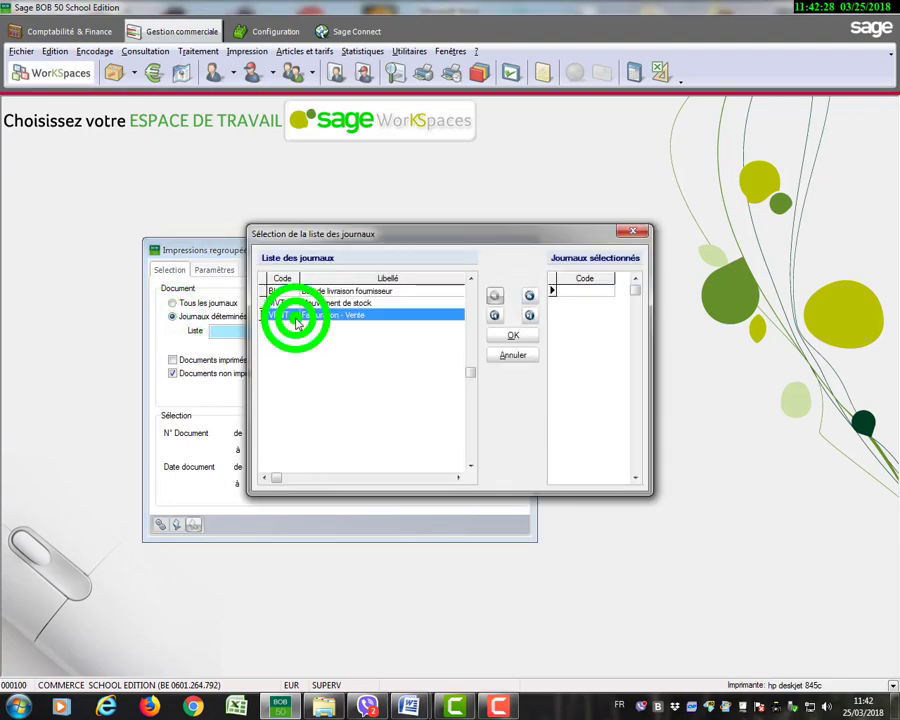
click(530, 296)
click(512, 335)
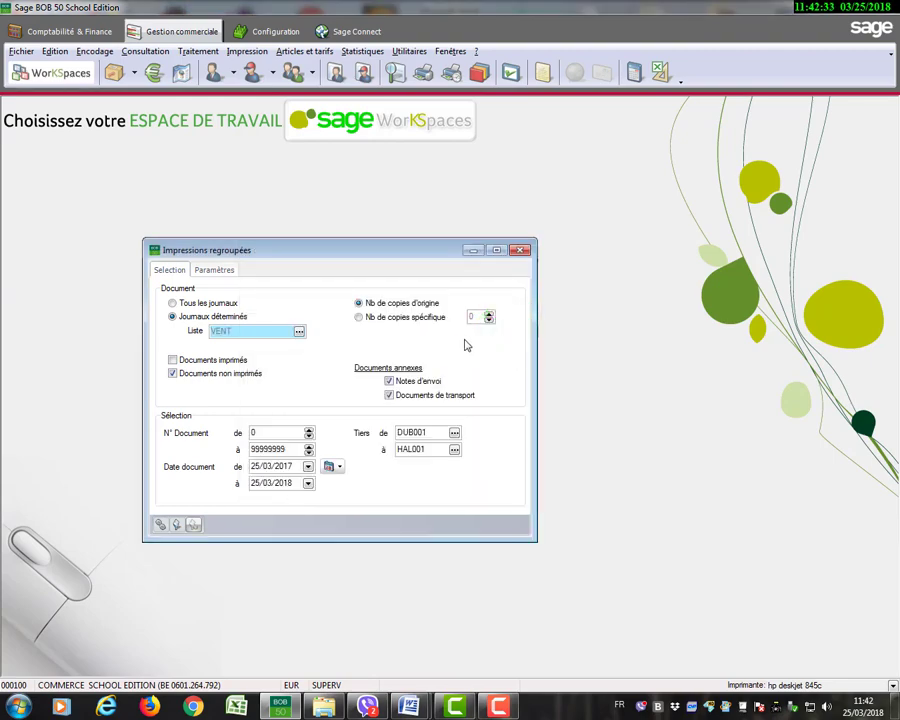
Set both the start and end document dates of the print selection to 22/01/2016.
click(256, 467)
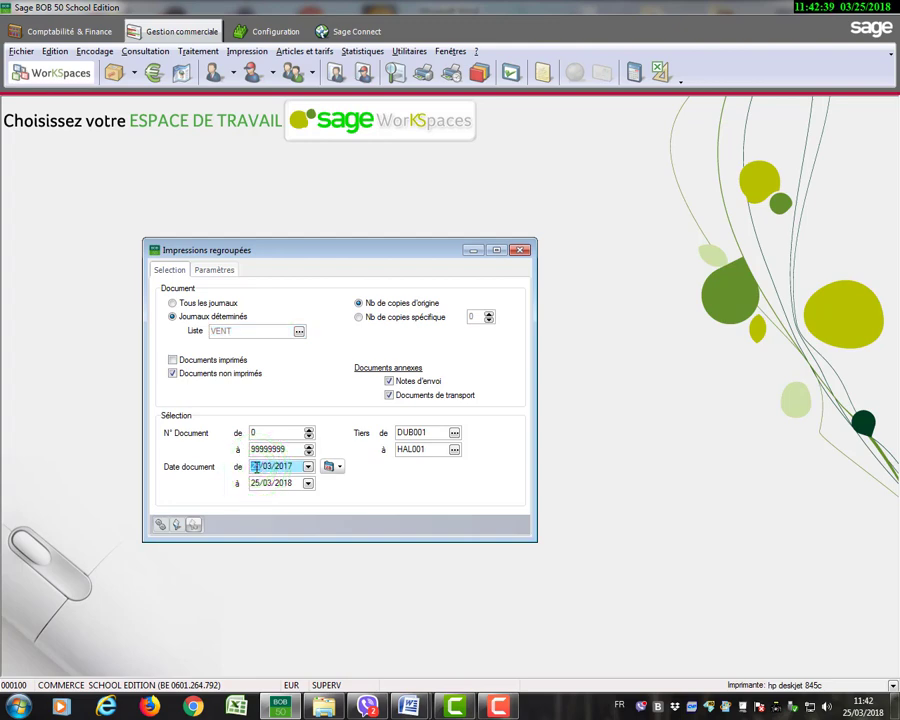
key(Right)
text(01/2016)
click(256, 482)
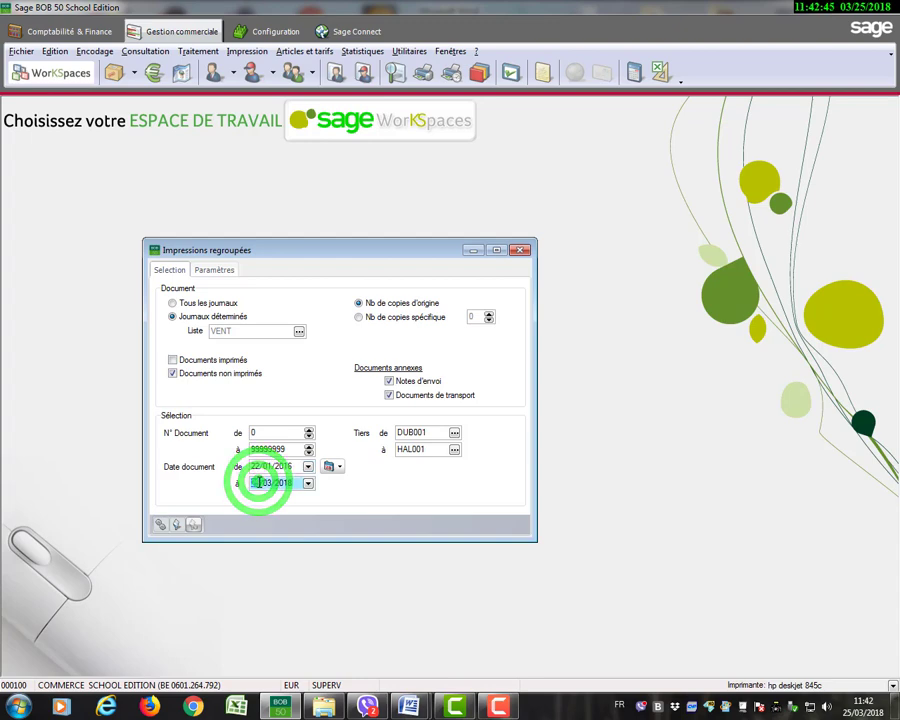
text(22/01/2016)
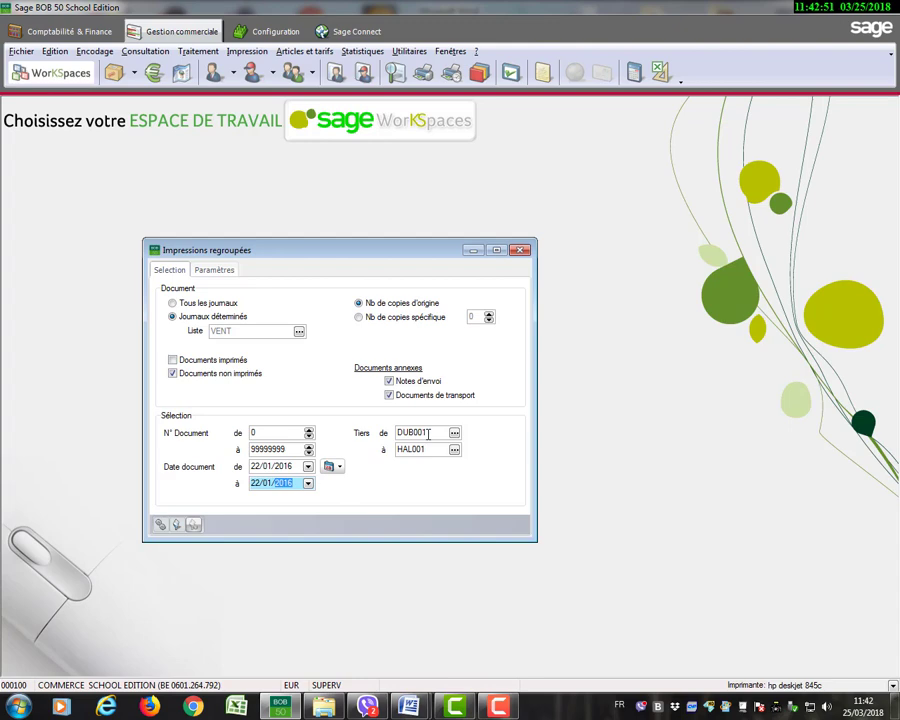
Set both ends of the third-party range to the second customer's code and list the matching documents.
click(429, 432)
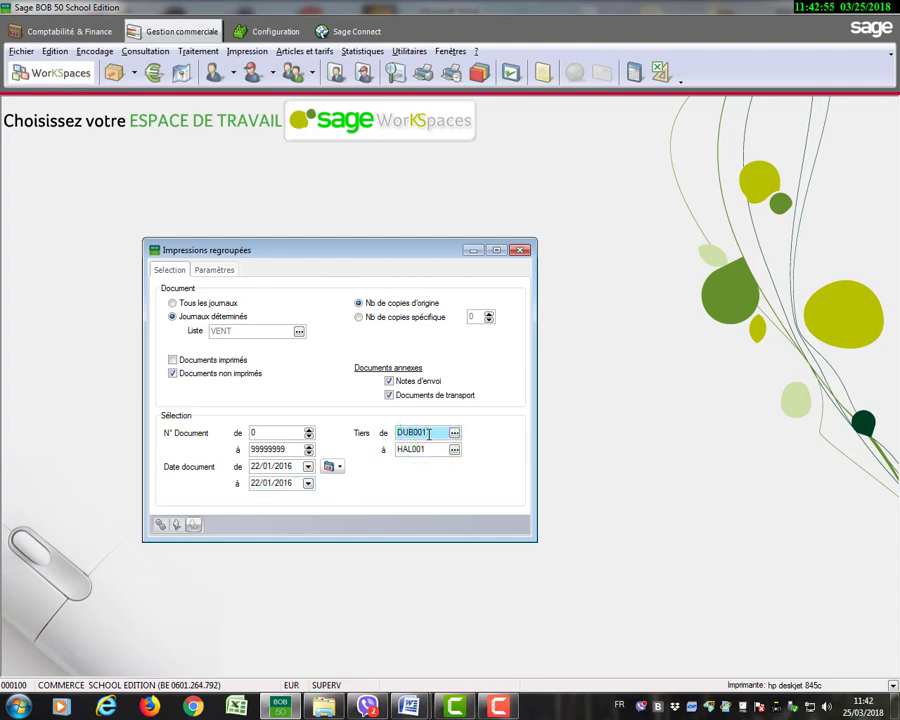
drag(429, 432, 413, 432)
text(H)
click(428, 452)
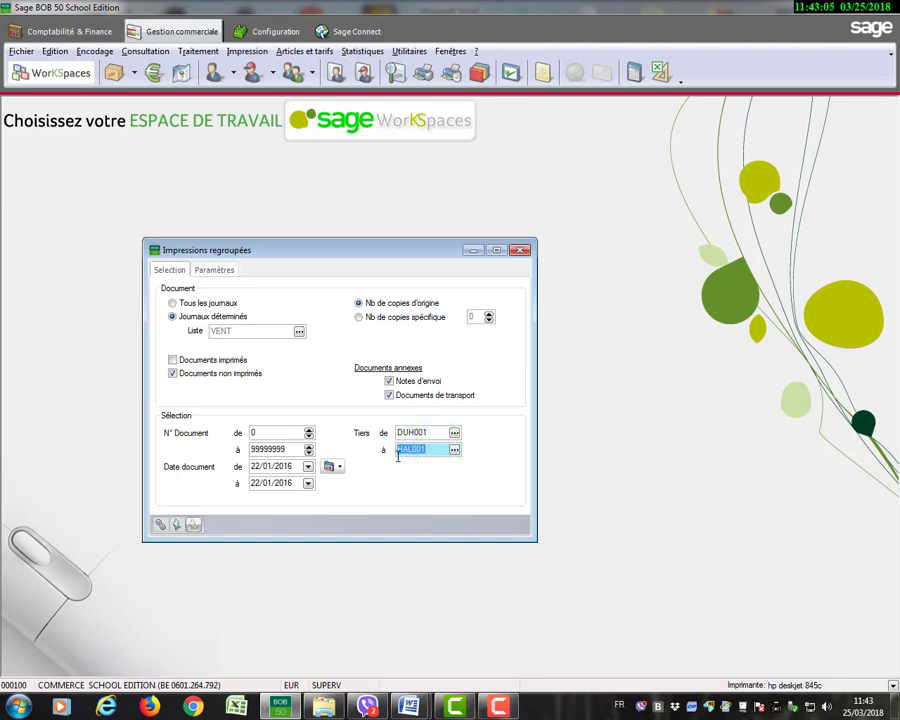
text(DUH)
click(161, 526)
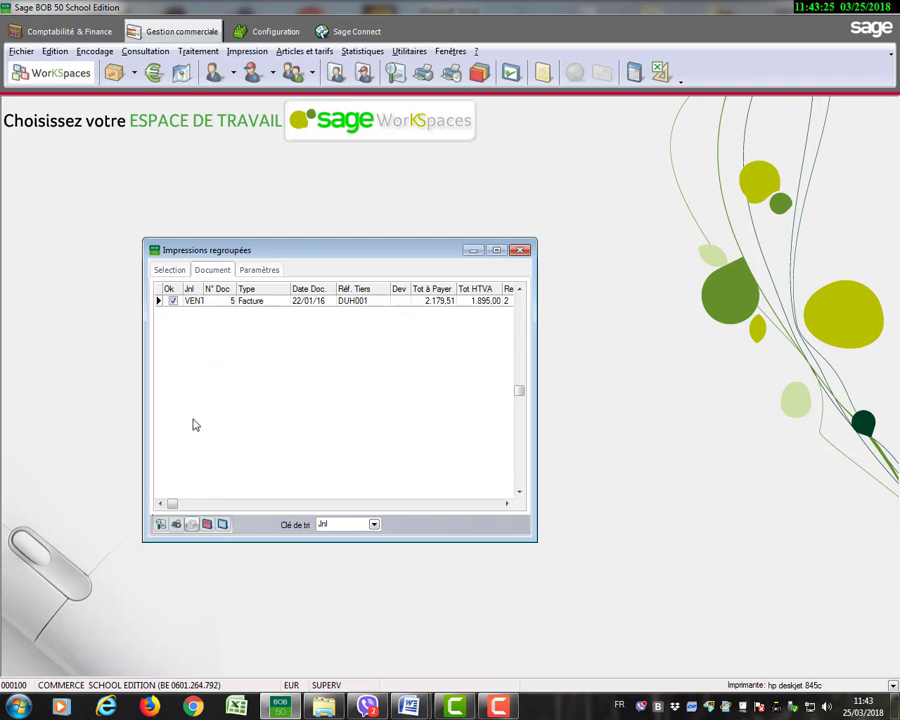
click(209, 527)
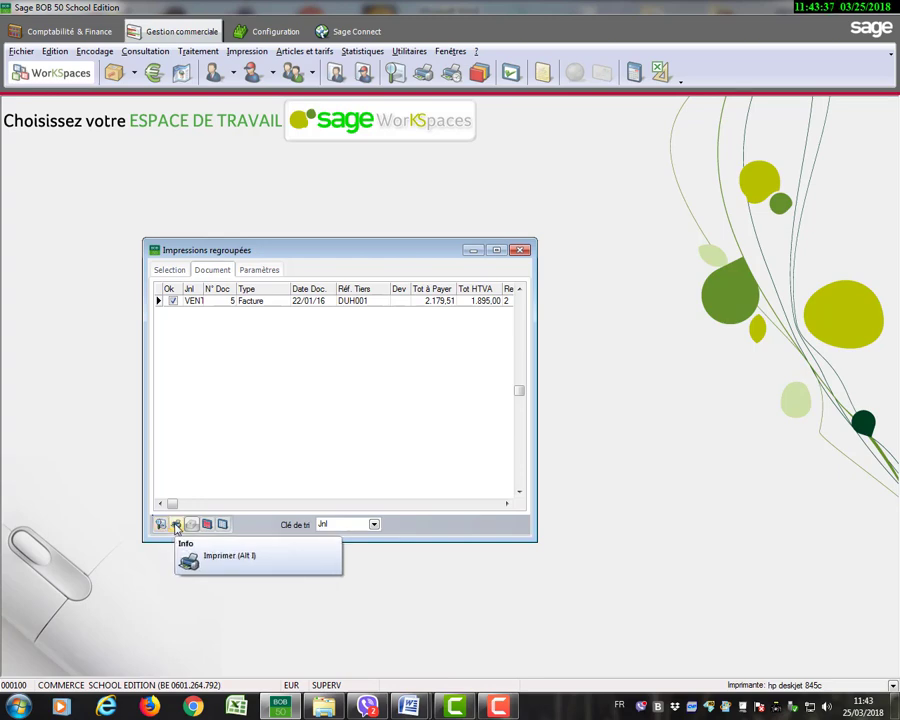
click(175, 525)
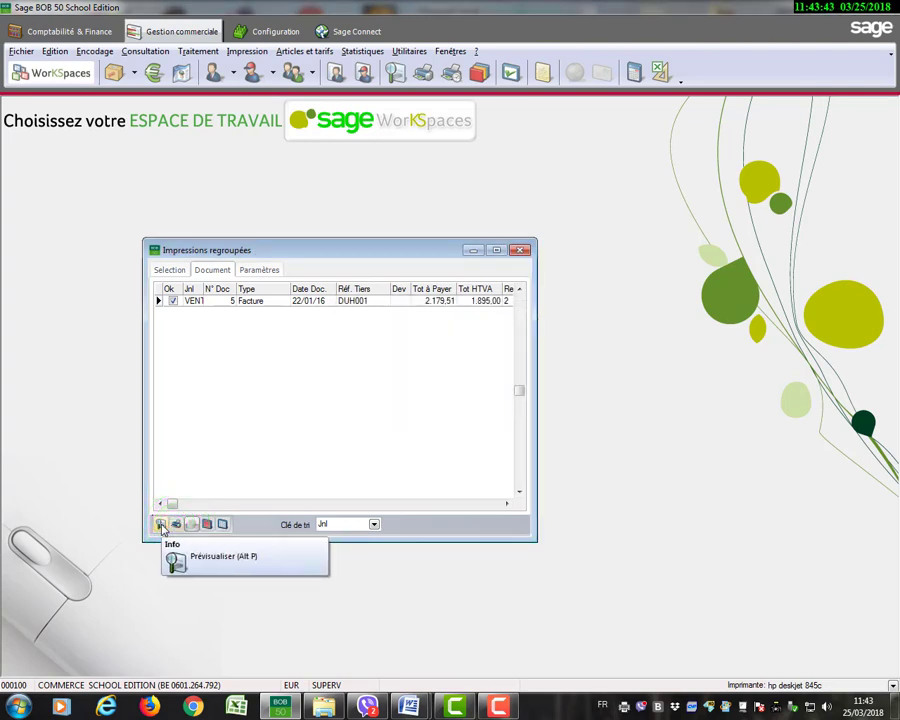
Preview the second customer's listed invoice, then close the preview and the grouped printing.
click(161, 525)
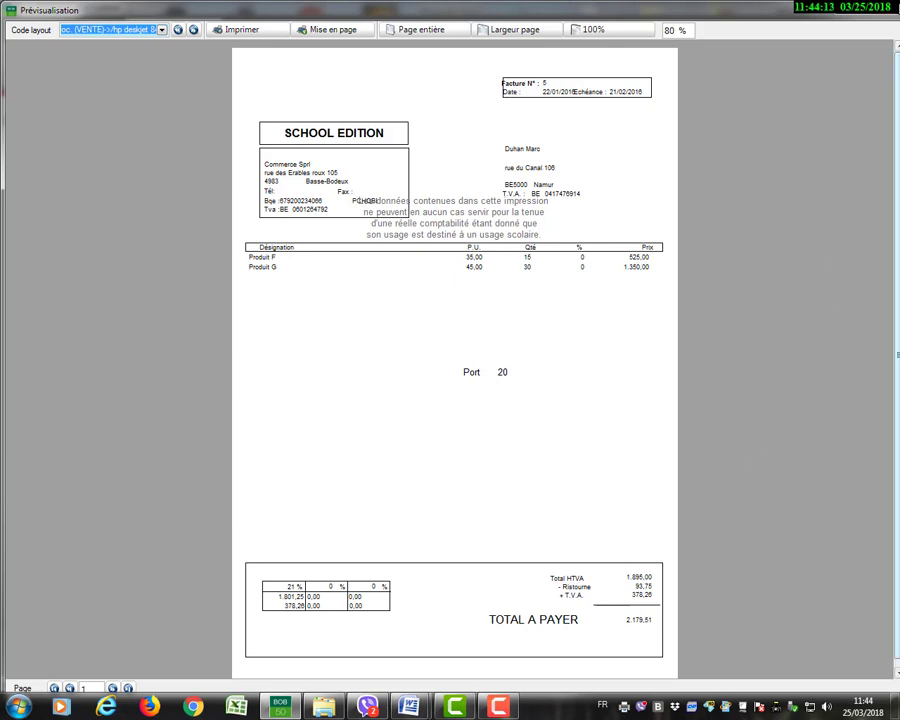
click(895, 9)
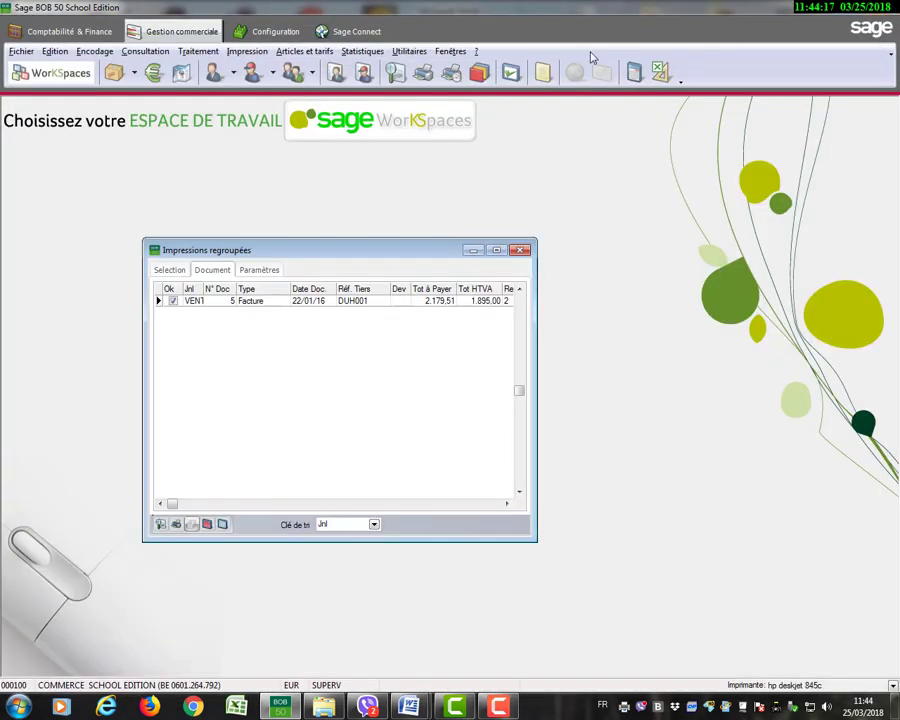
click(520, 251)
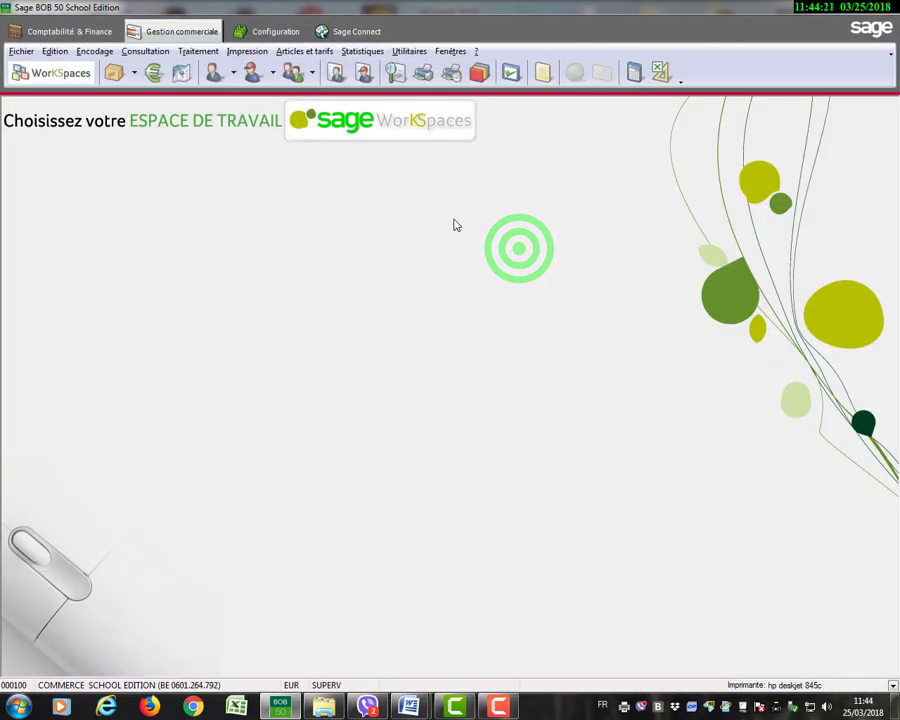
Open the grouped invoice validation (Validation des factures) and limit it to specific journals, selecting only the VENT sales invoicing journal.
click(248, 52)
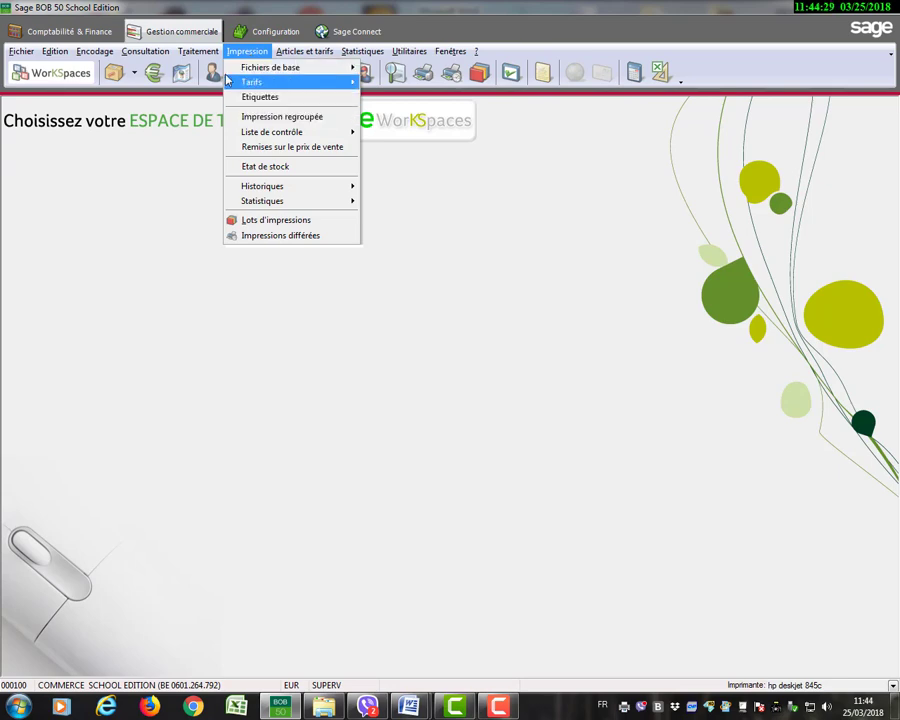
mouse_move(207, 59)
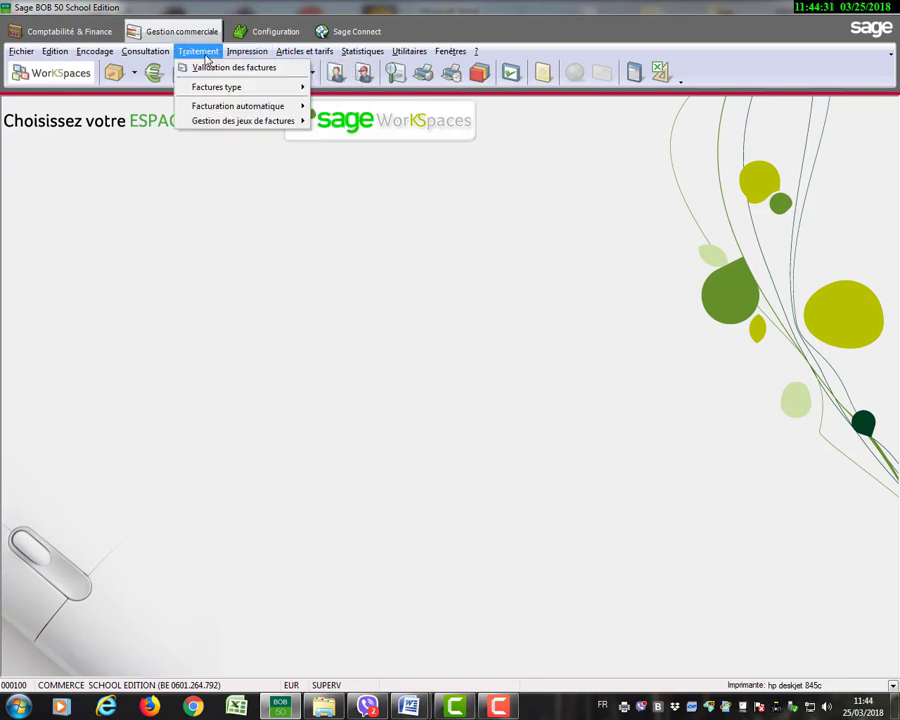
click(208, 68)
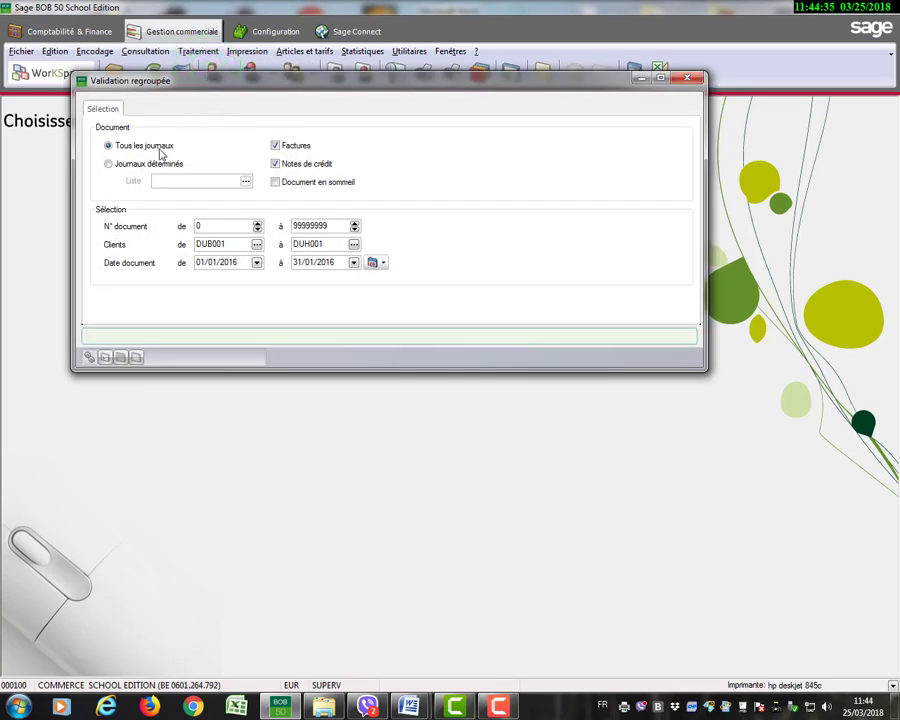
click(110, 165)
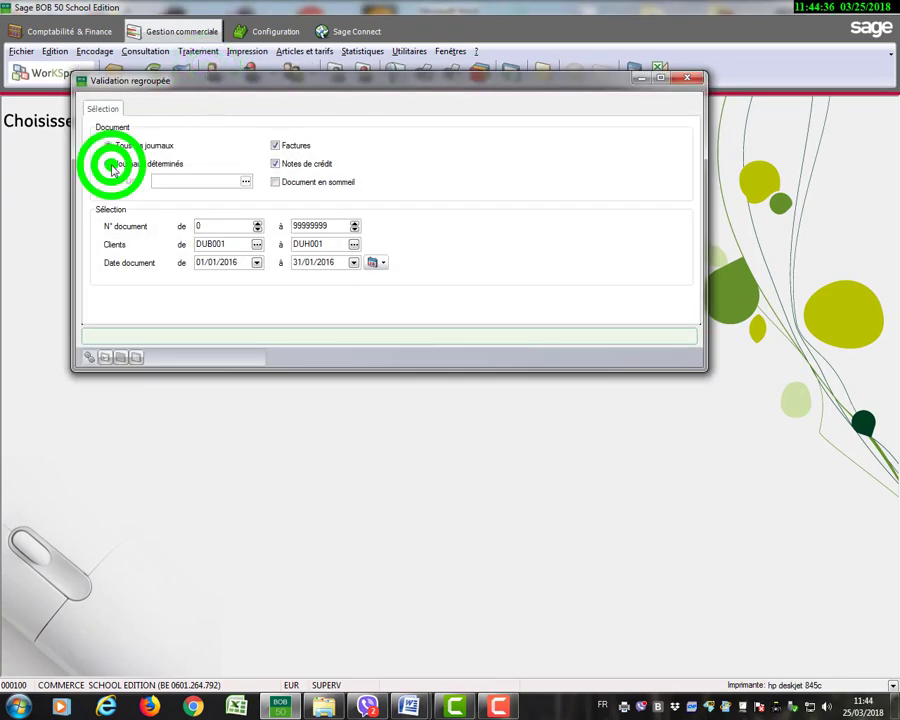
click(244, 182)
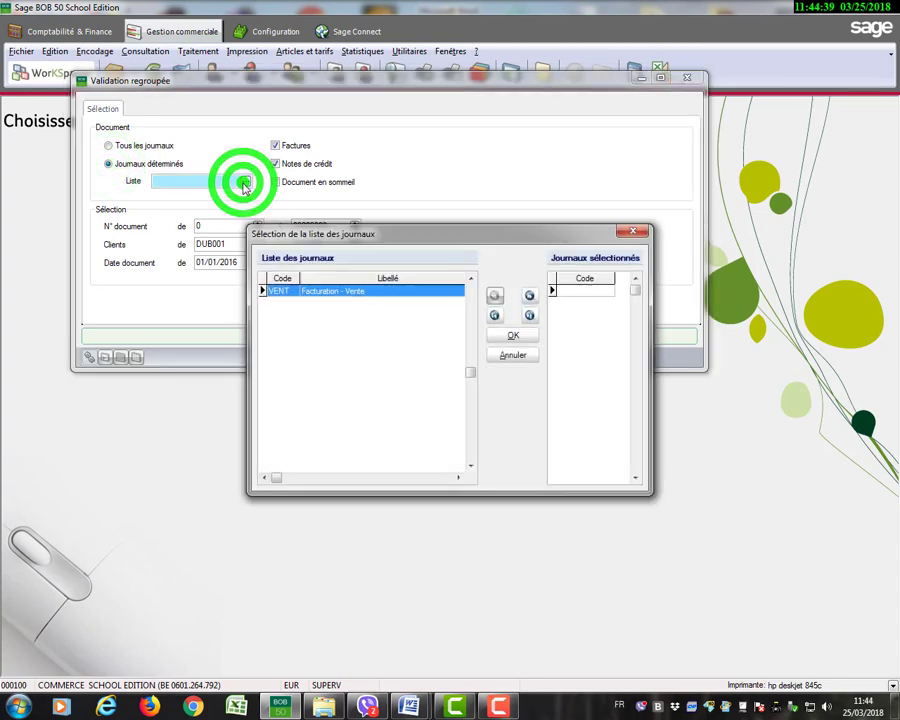
click(312, 290)
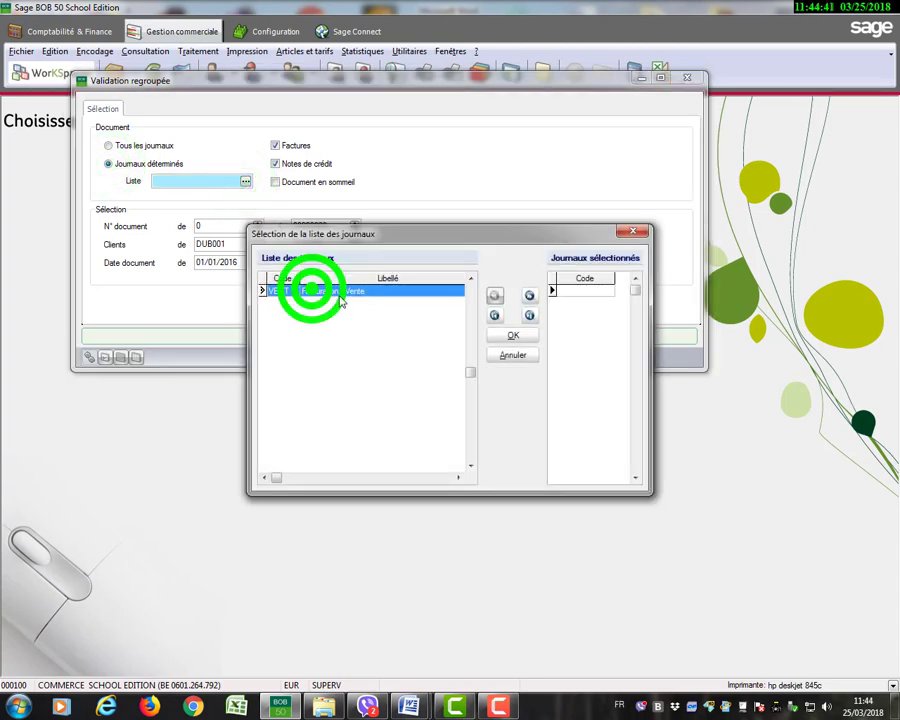
click(530, 295)
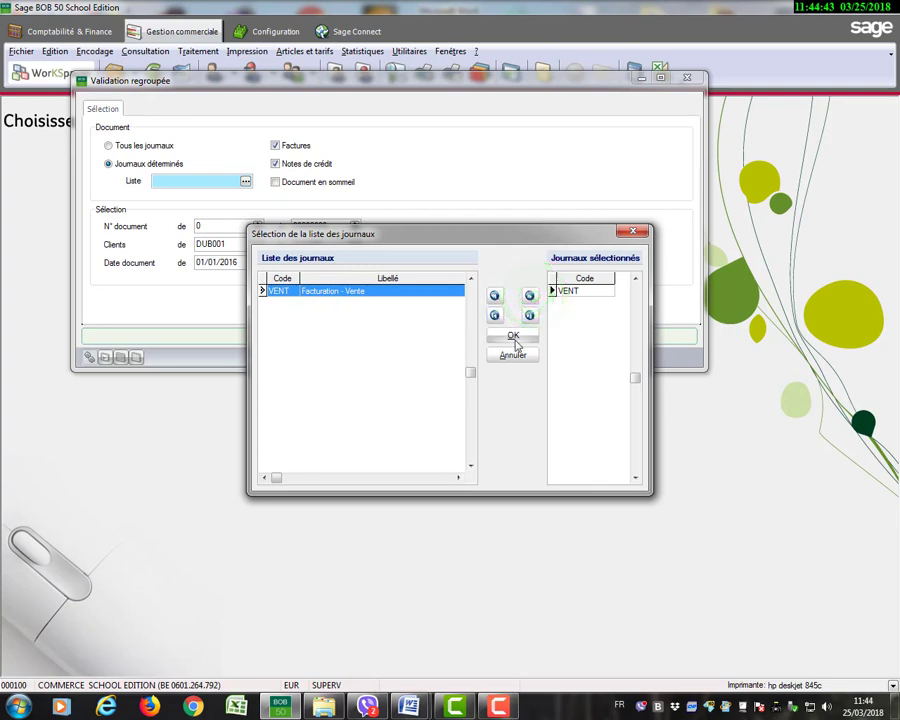
click(513, 336)
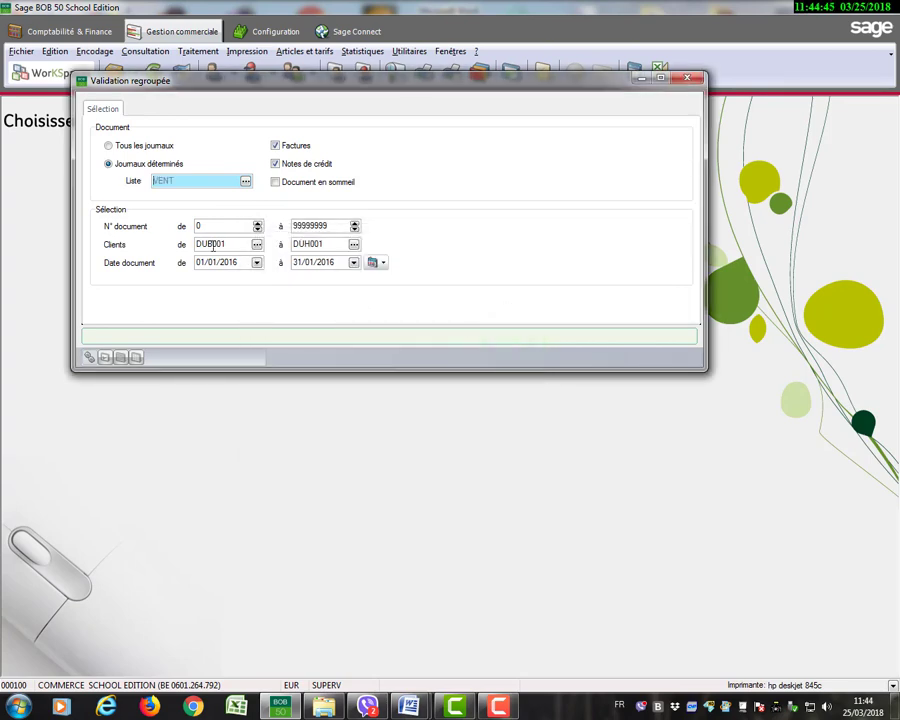
Start the validation's customer range at the second customer's code and set both document dates to 22/01/2016.
click(208, 244)
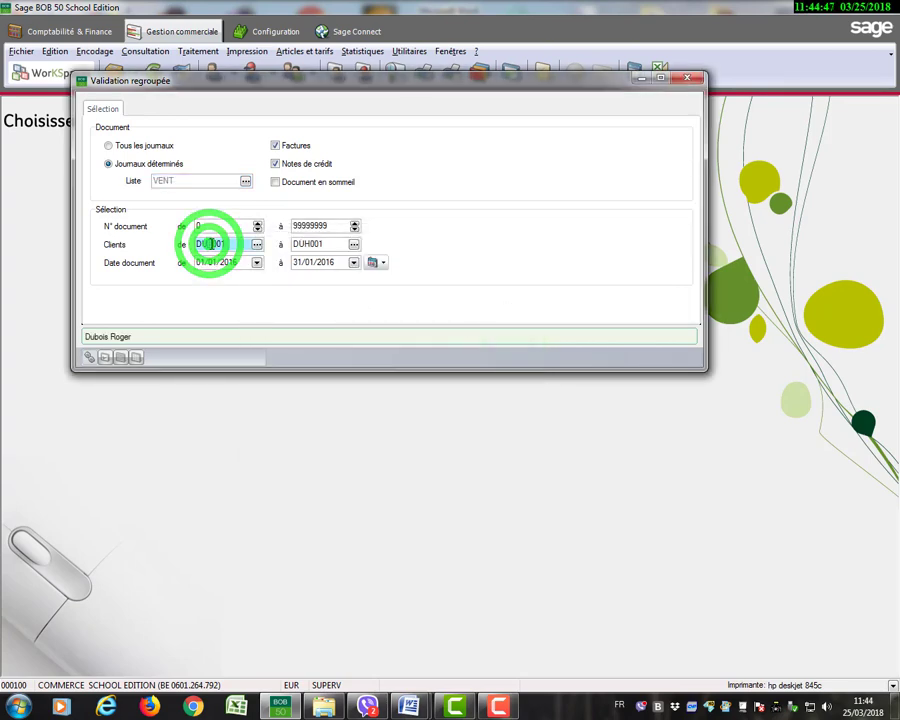
text(H)
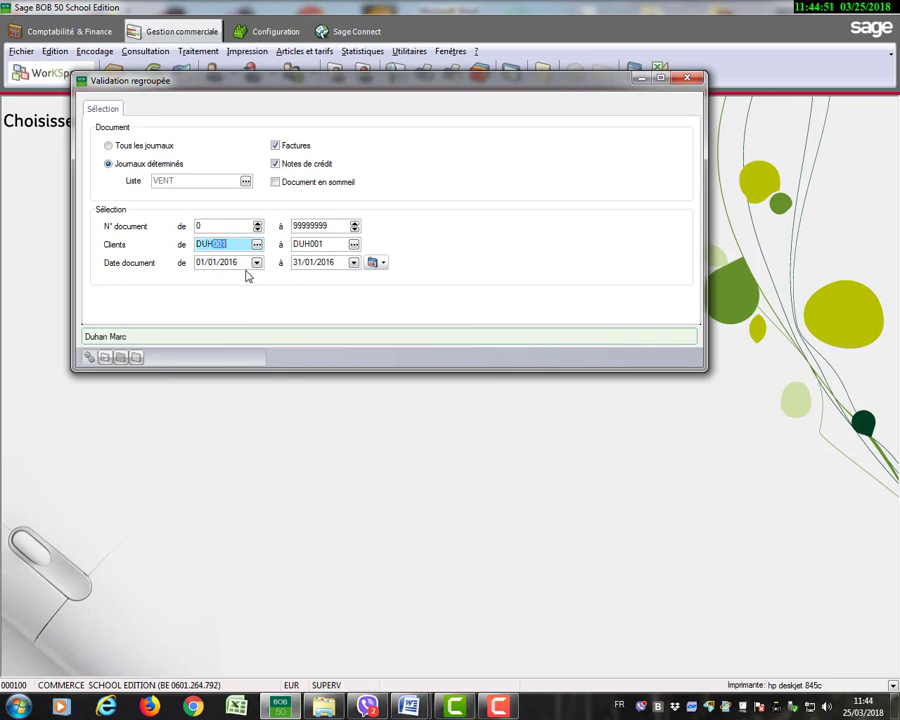
click(201, 262)
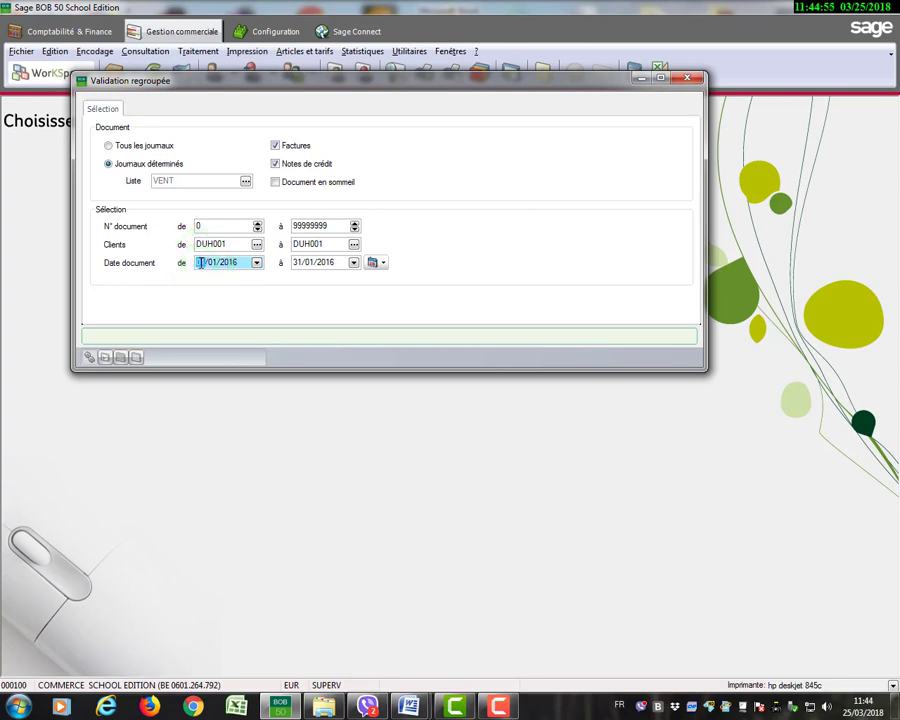
text(22)
click(295, 262)
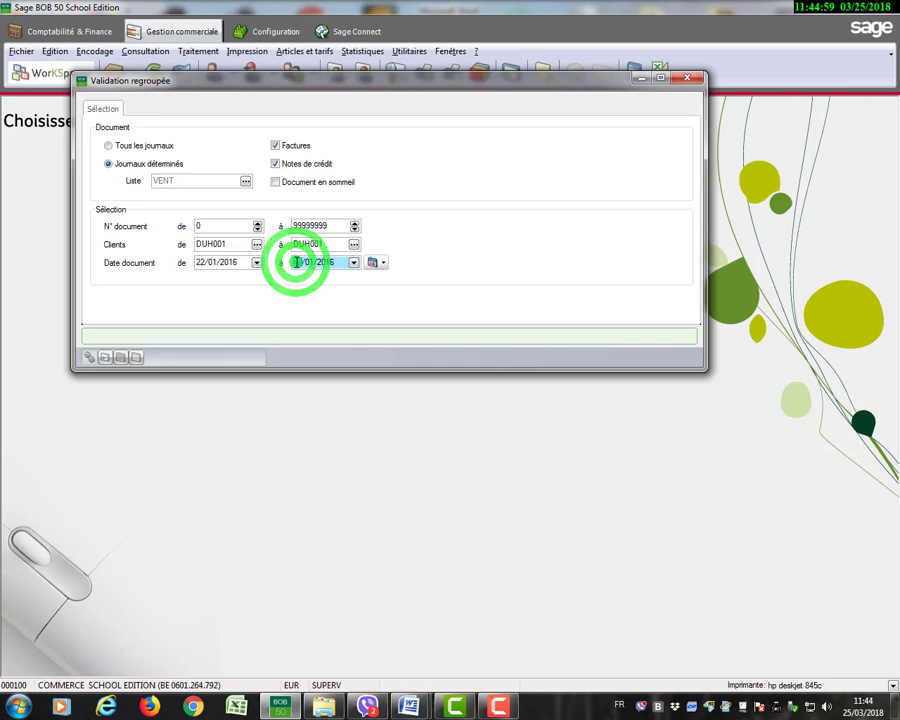
text(22)
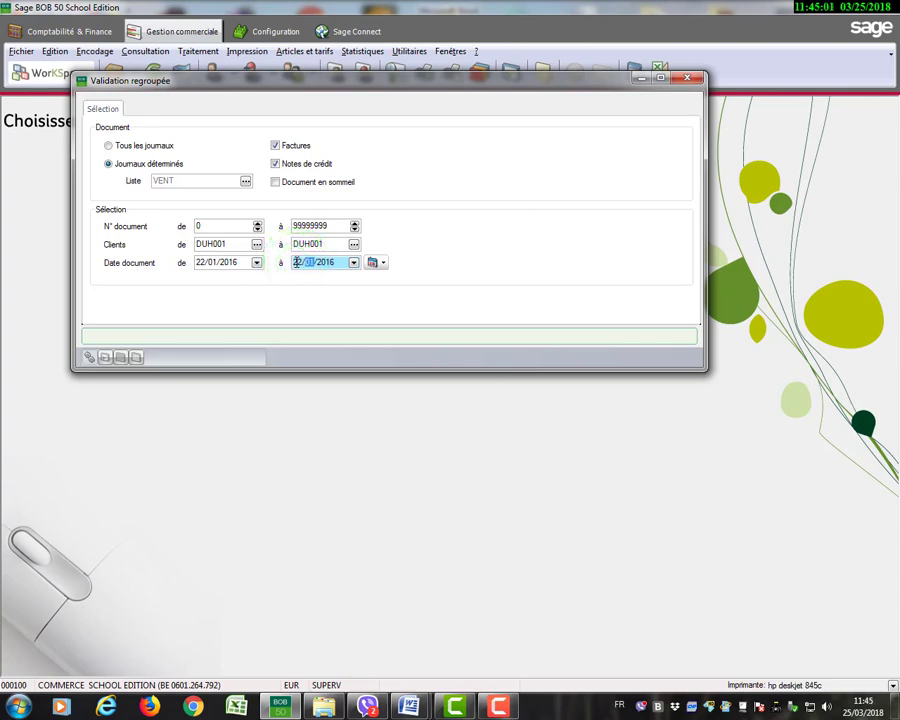
List the matching documents, validate the selected sales invoice irreversibly, and close the grouped validation.
click(89, 358)
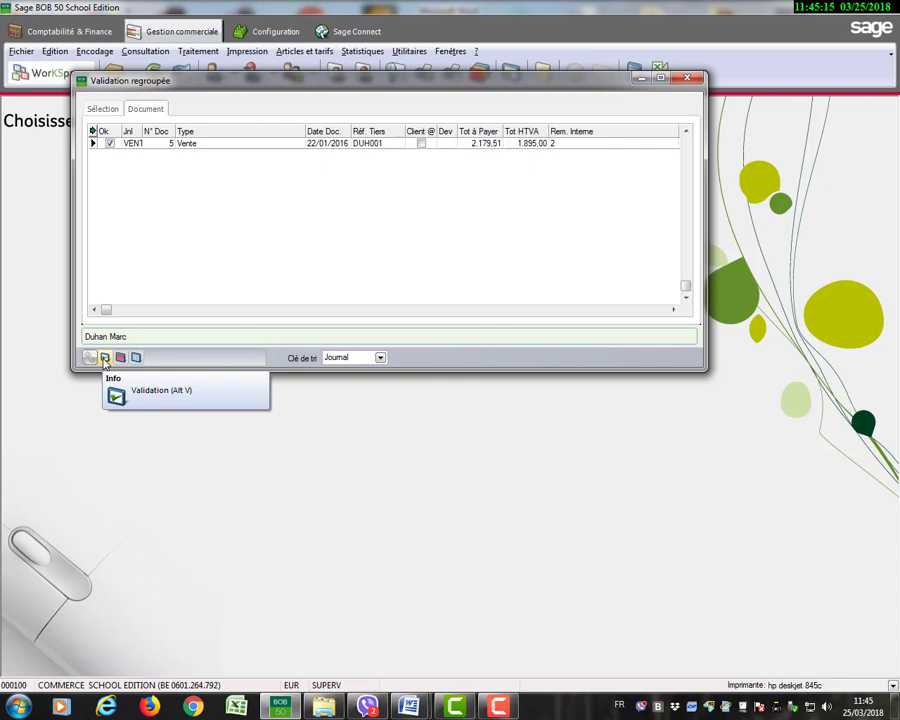
click(104, 358)
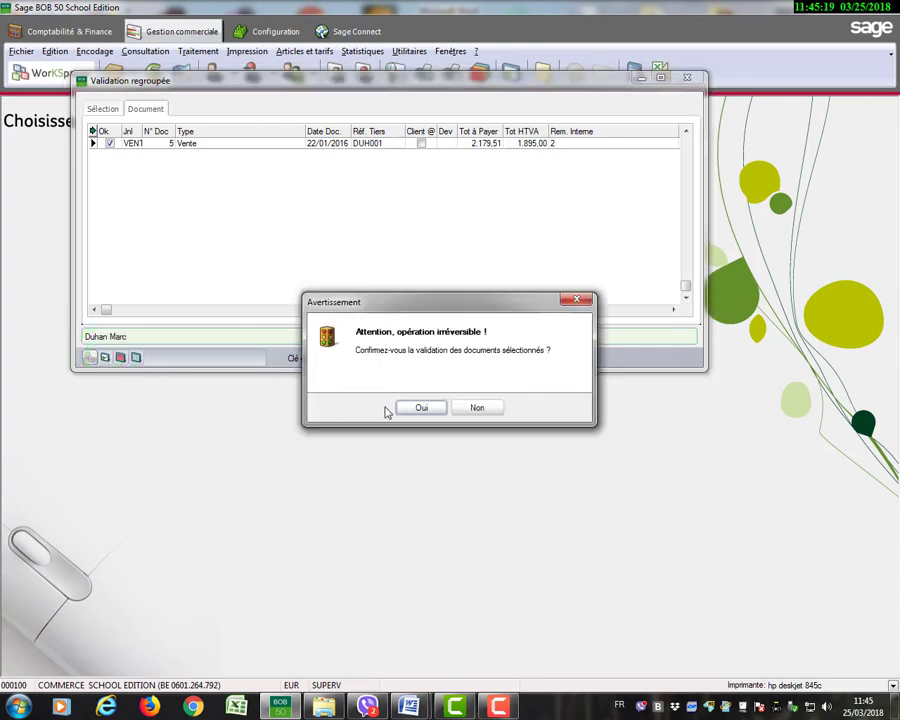
click(407, 410)
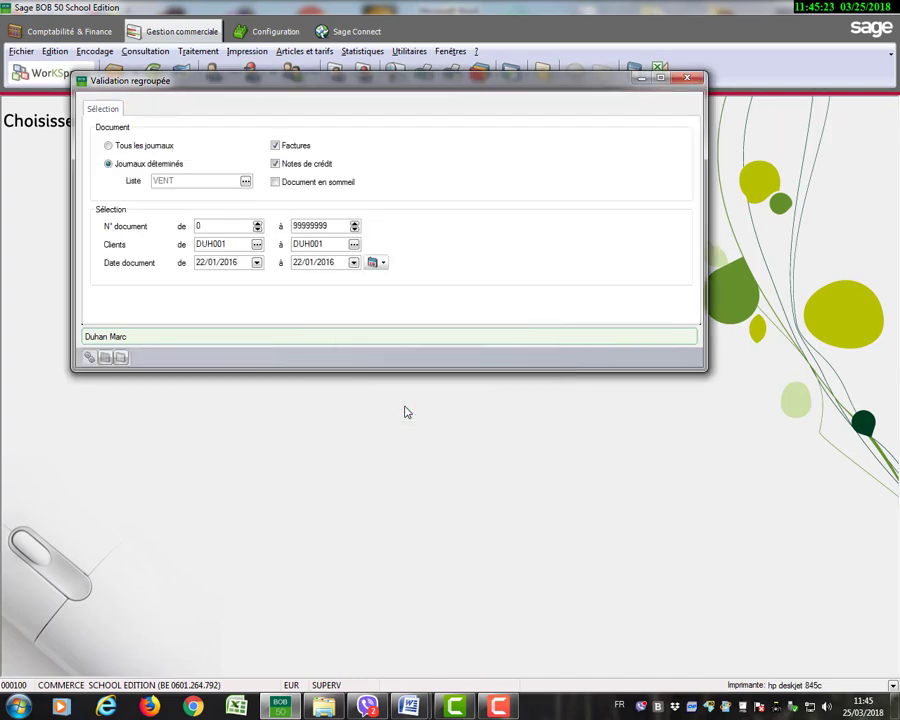
click(693, 80)
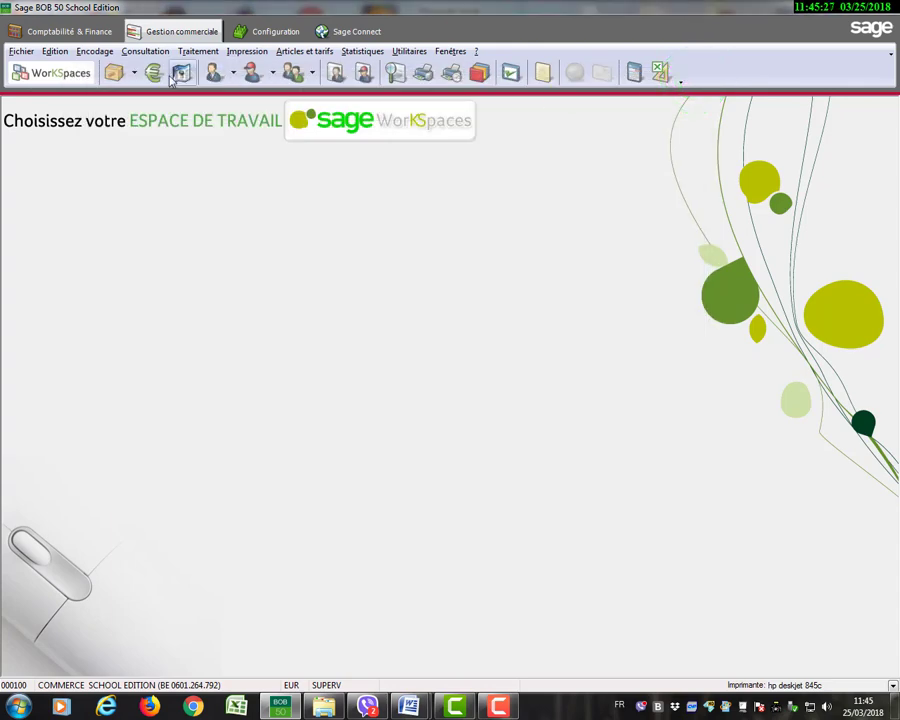
Switch to Comptabilité & Finance and examine the accounting entries of the VENT sales journal for the validated invoice.
click(100, 41)
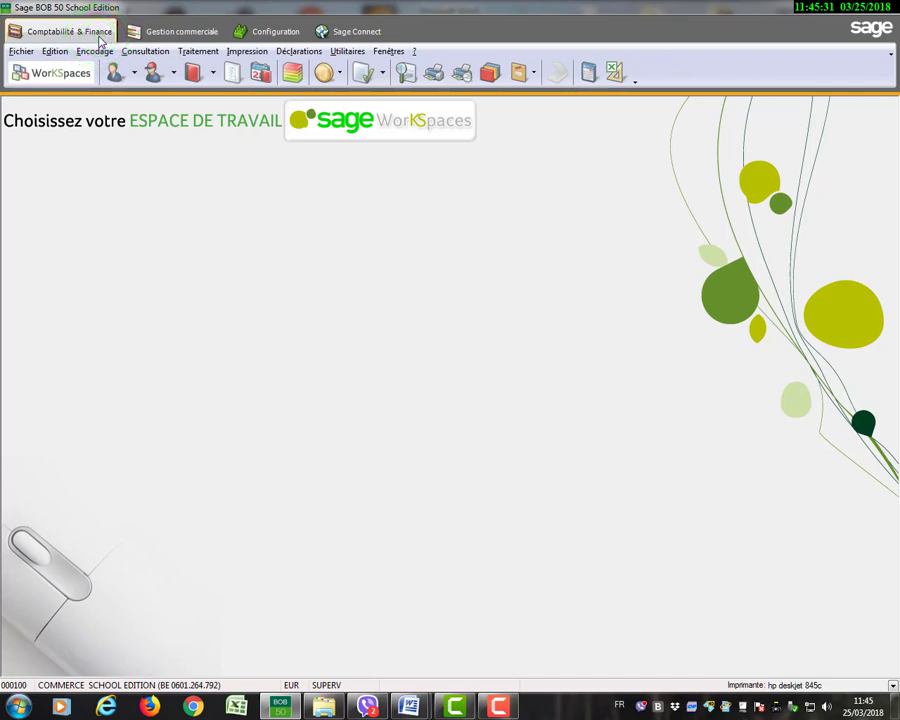
click(145, 51)
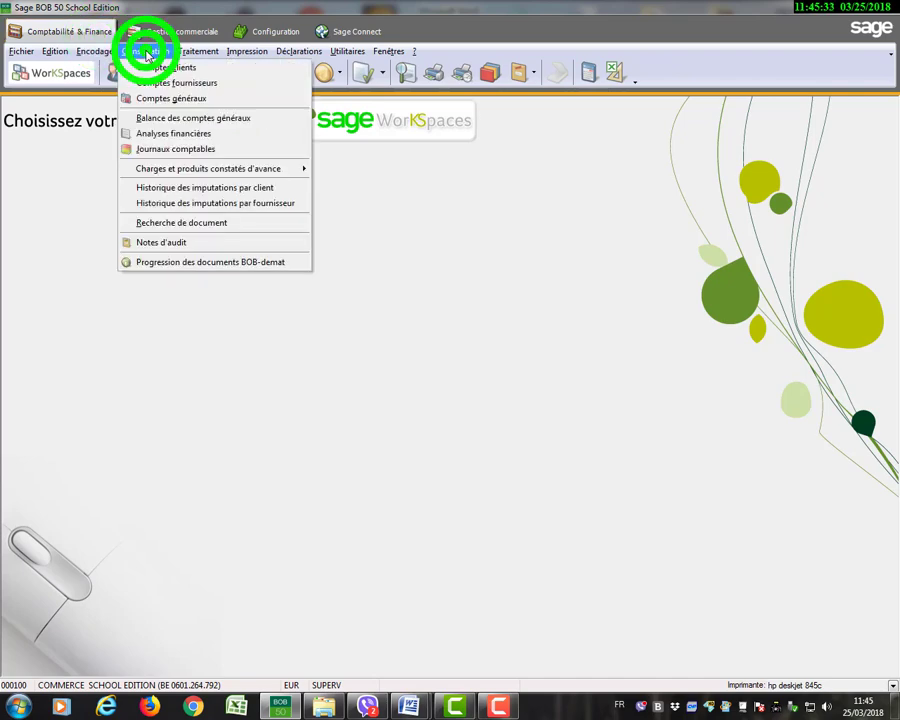
click(156, 148)
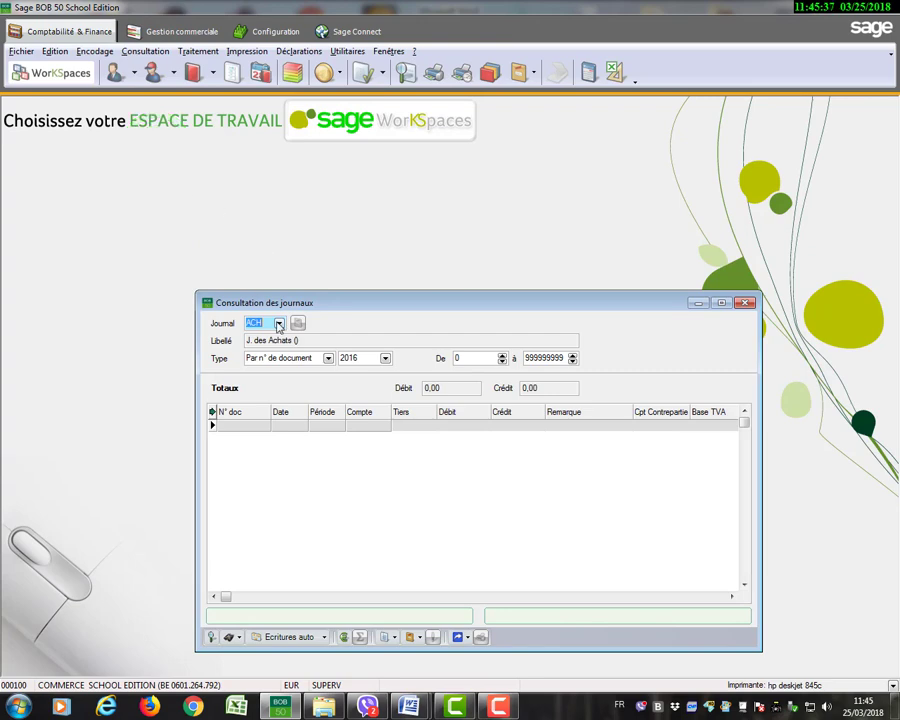
click(278, 324)
click(257, 386)
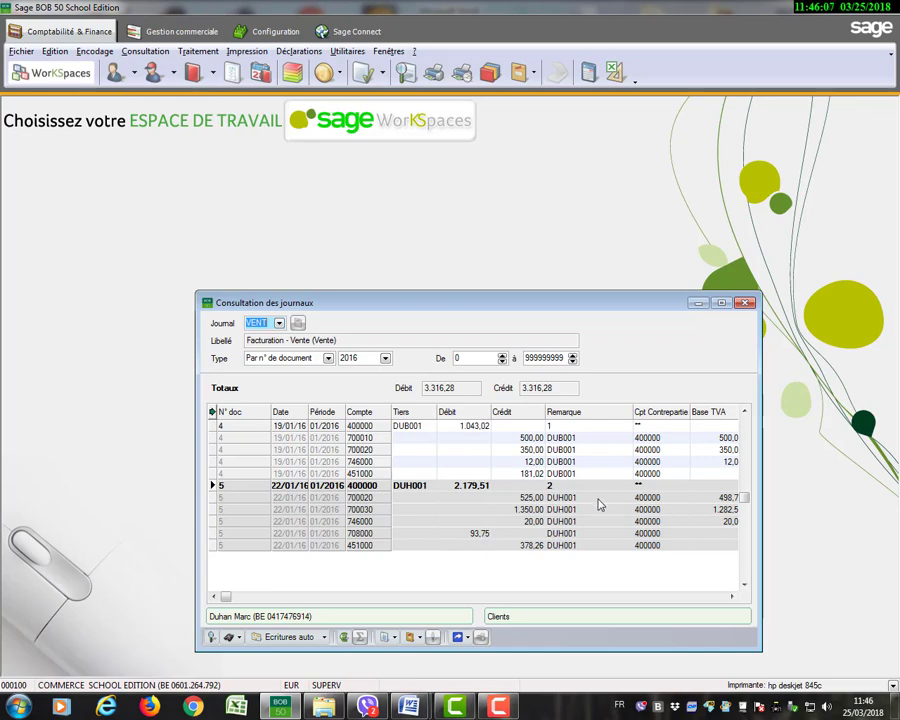
click(745, 304)
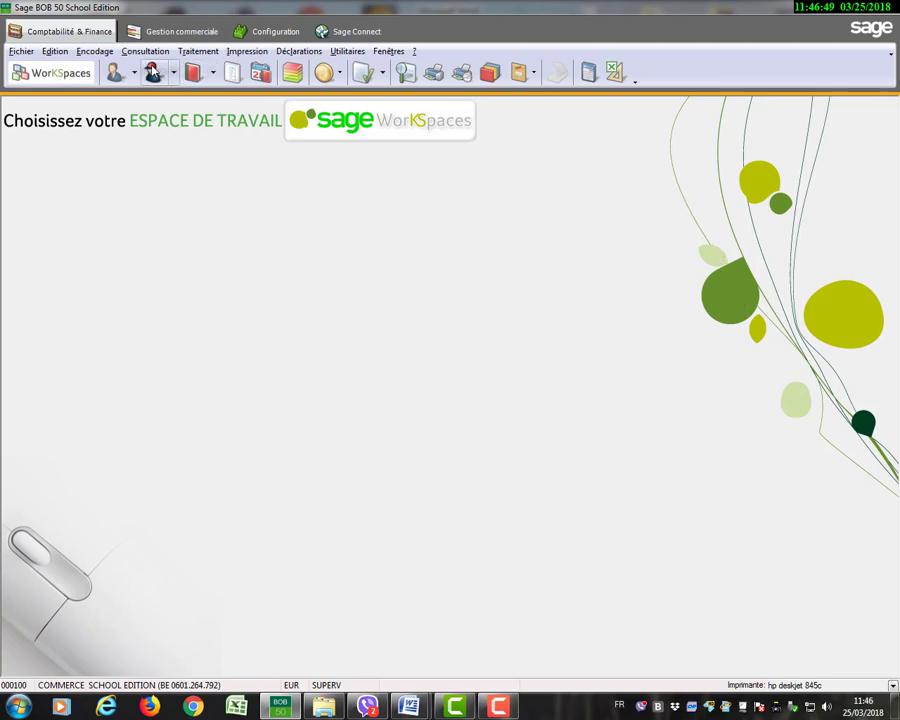
Open the entry management (Gestion des encodages) and check the balances of the CAI cash journal.
click(108, 54)
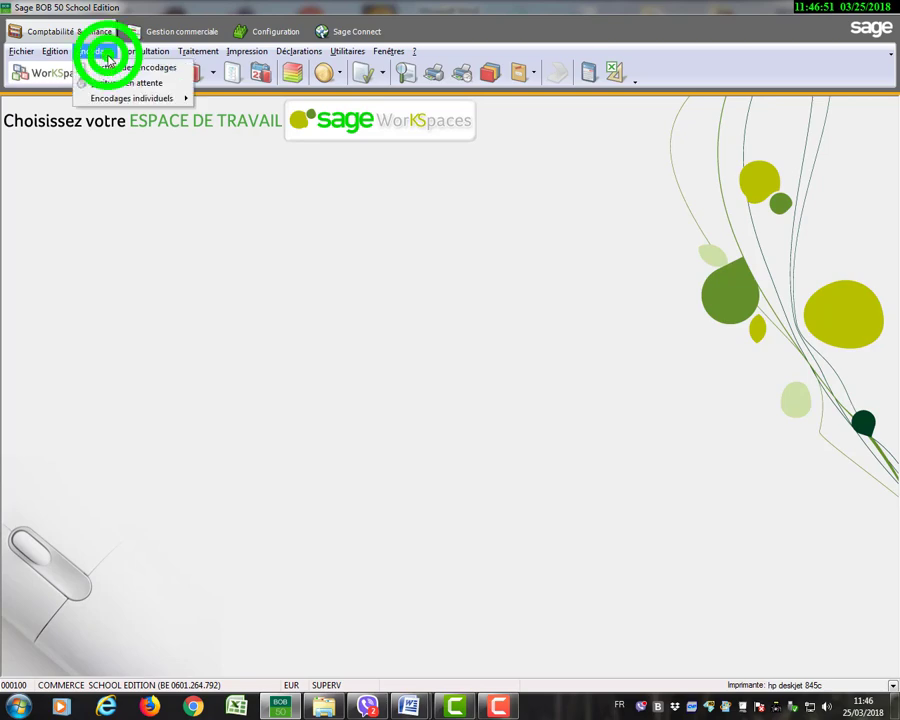
click(110, 66)
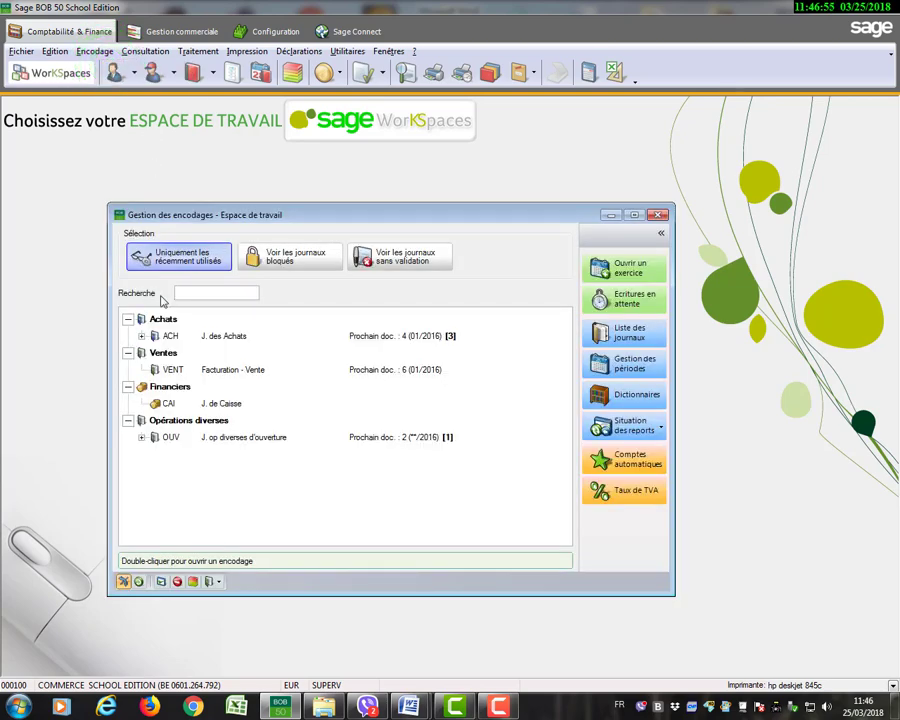
double_click(169, 404)
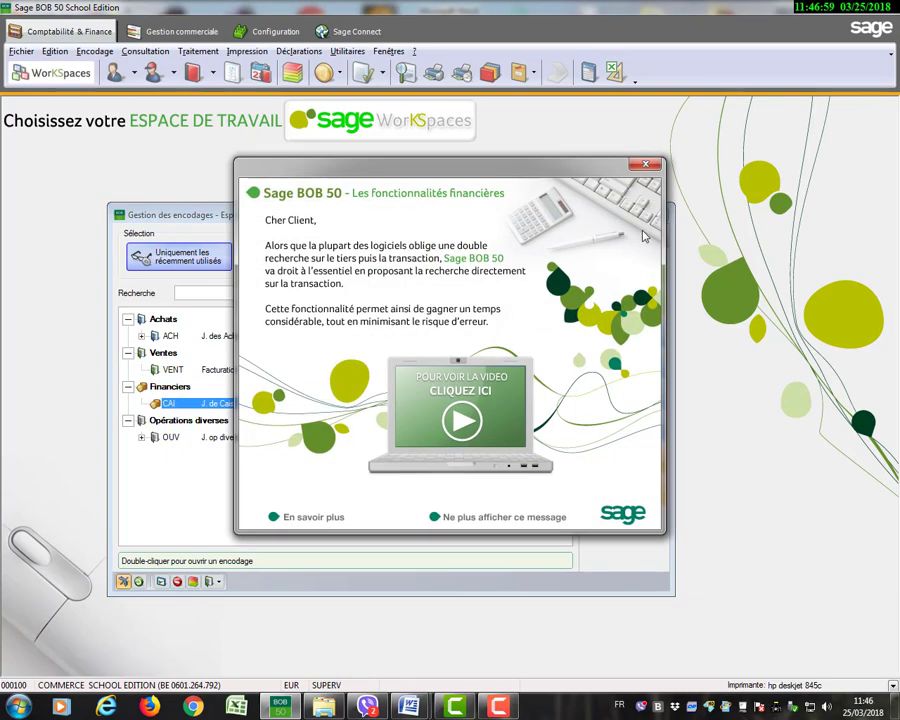
click(646, 163)
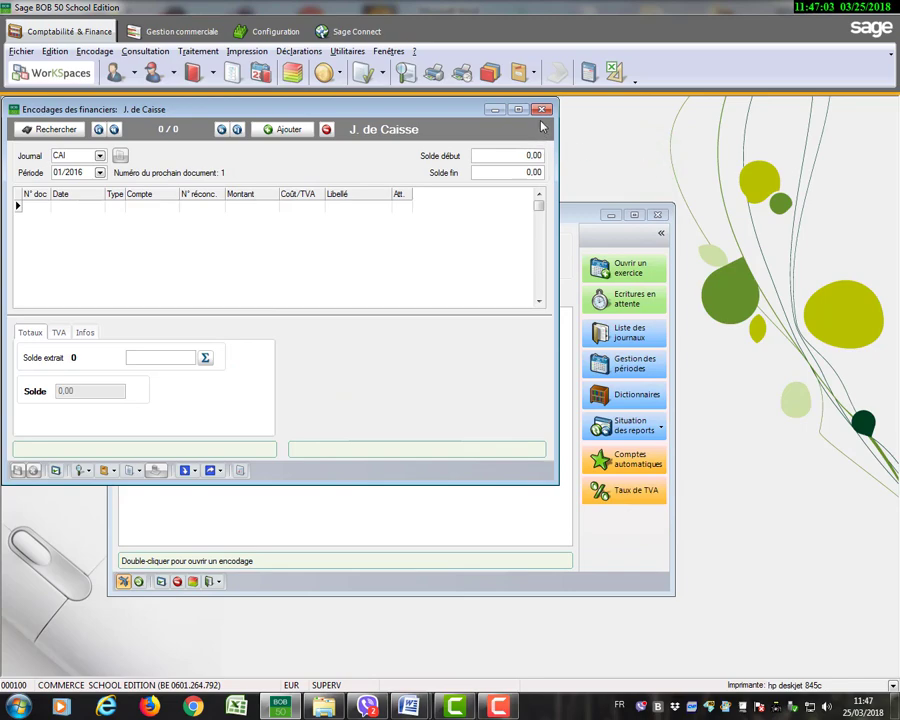
click(542, 109)
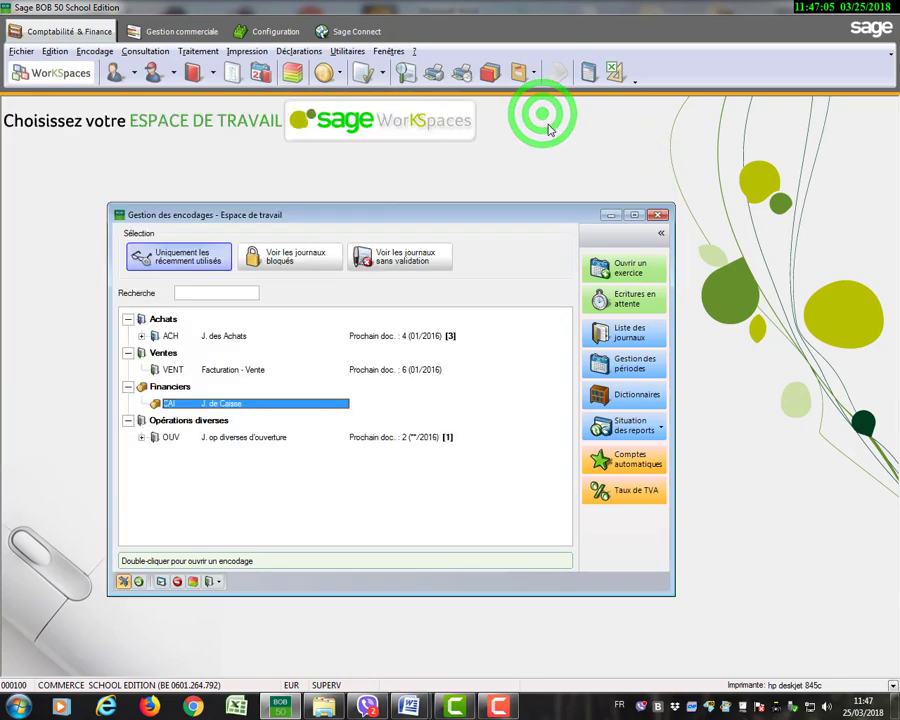
Validate the initial-situation entries of the OUV opening journal and close its entry window.
double_click(243, 438)
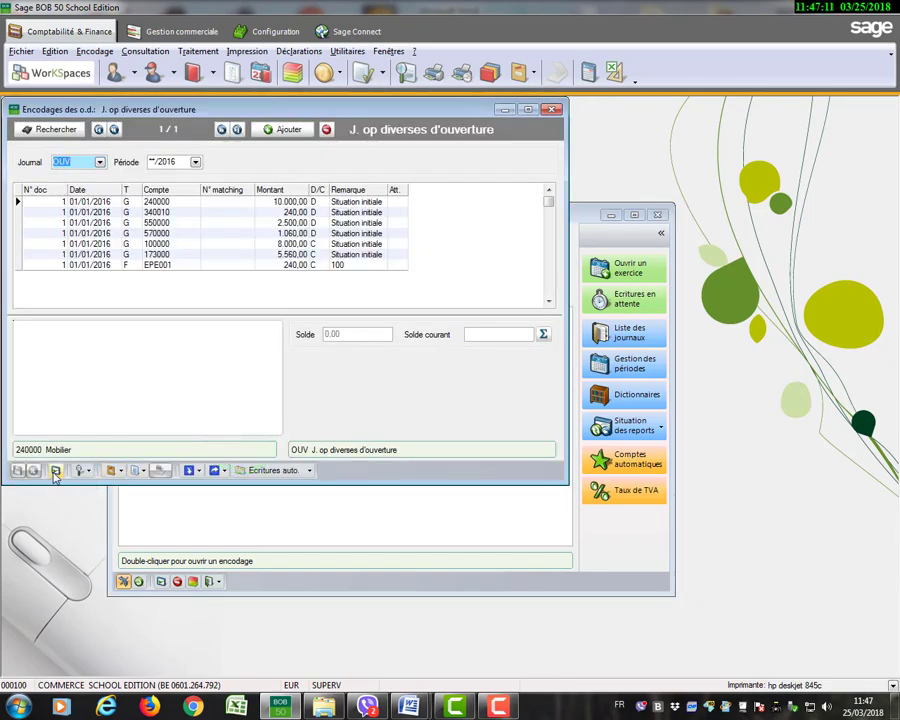
click(55, 471)
click(406, 403)
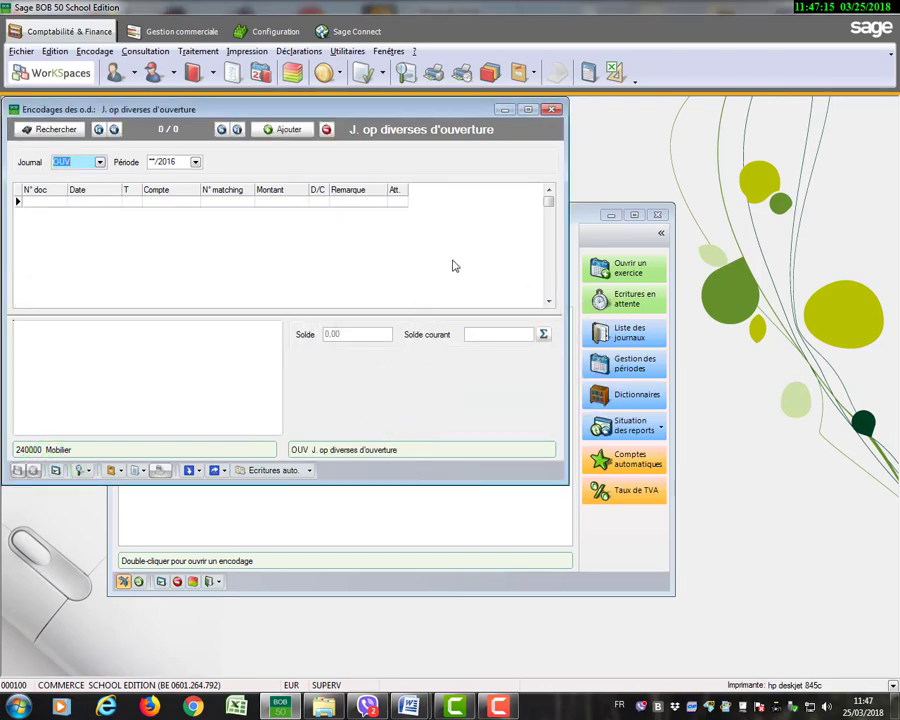
click(552, 109)
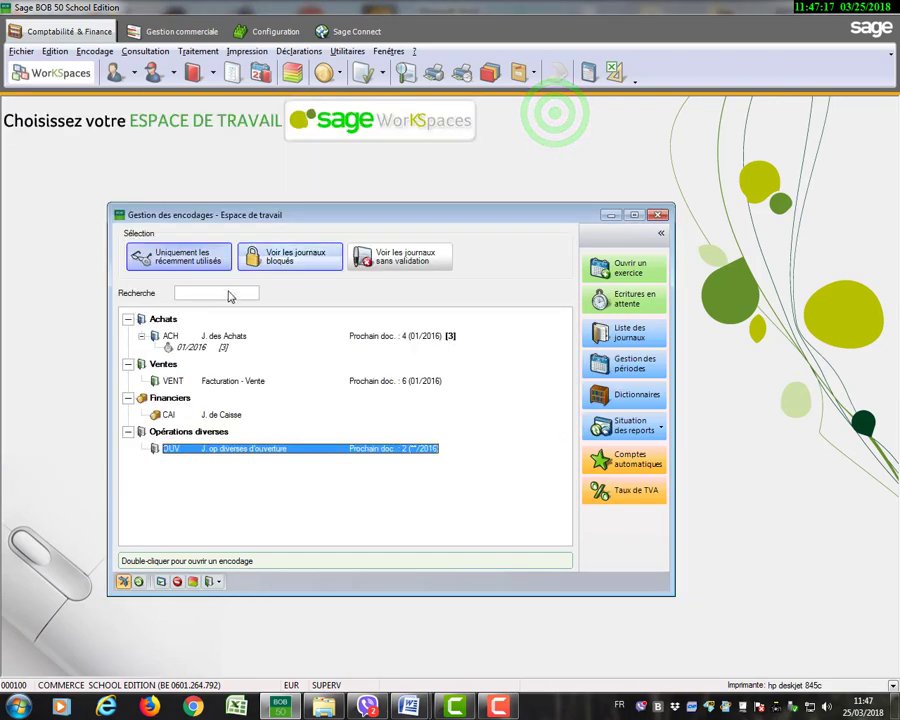
Reopen the CAI cash journal from the entry management and dismiss the promotional message.
double_click(224, 413)
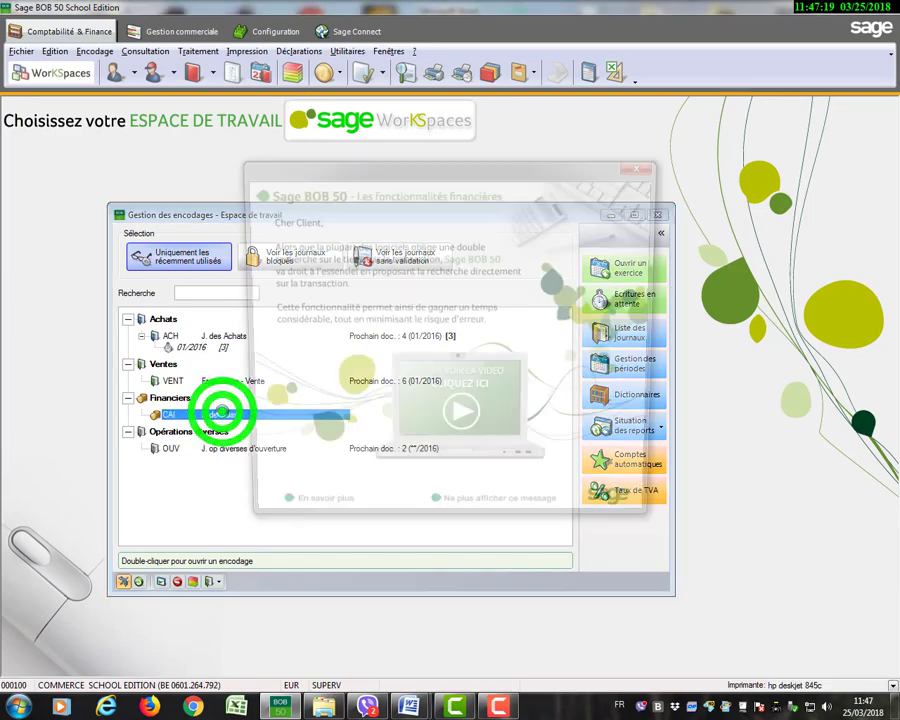
click(640, 162)
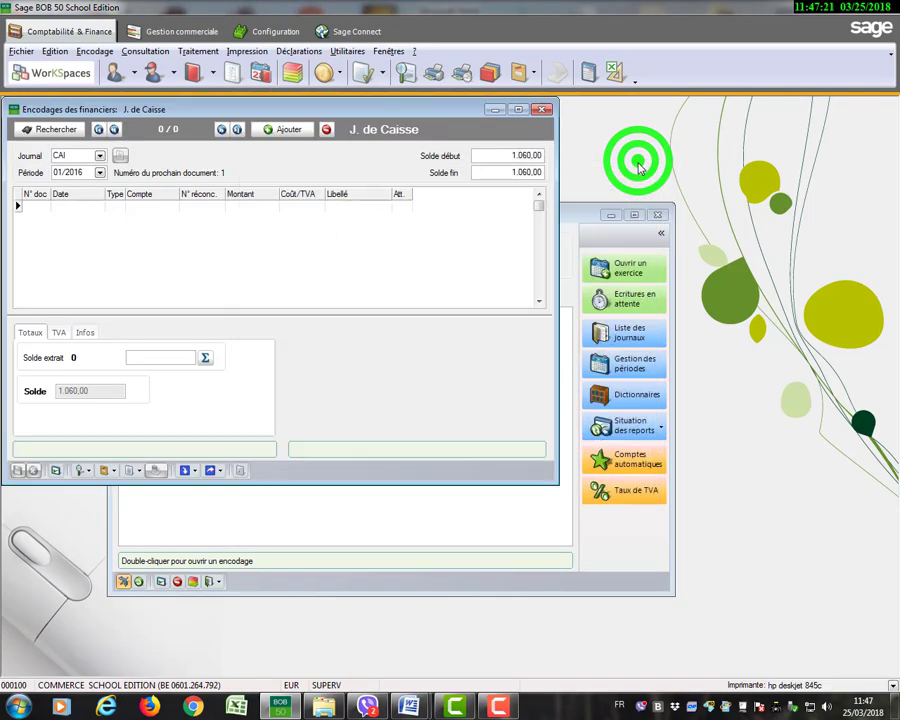
Start the first entry line of the CAI cash journal for period 01/2016, dated 24/01/2016.
click(556, 180)
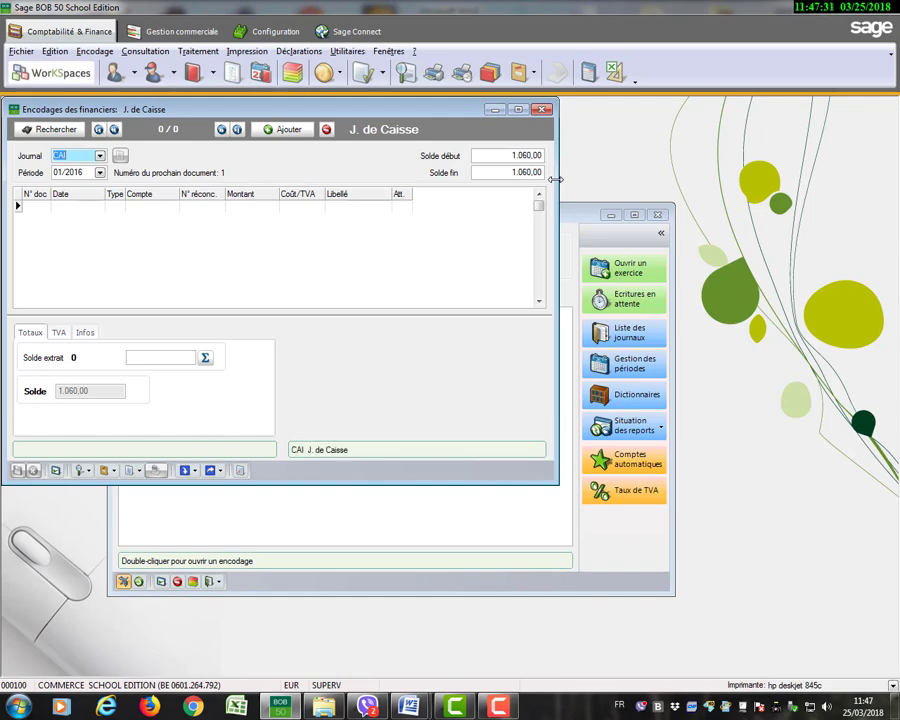
key(Tab)
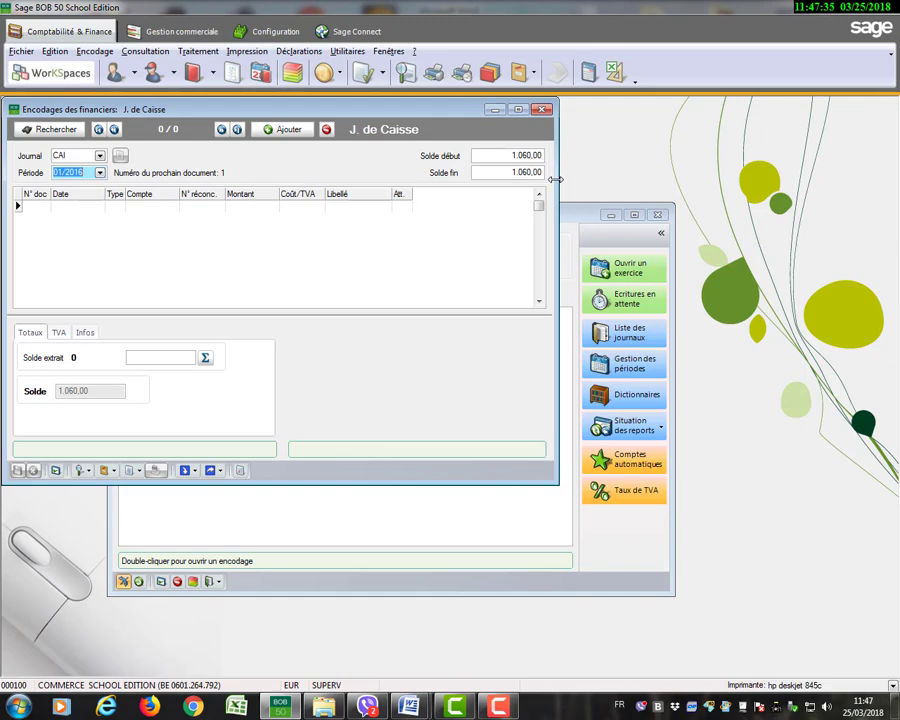
key(Tab)
key(Tab)
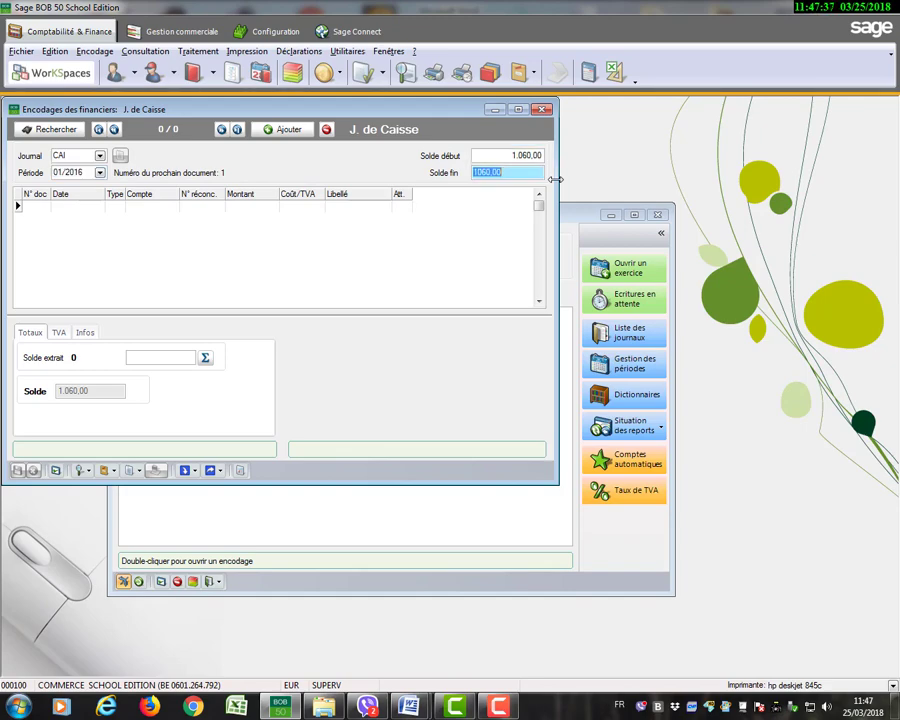
key(Tab)
key(Tab)
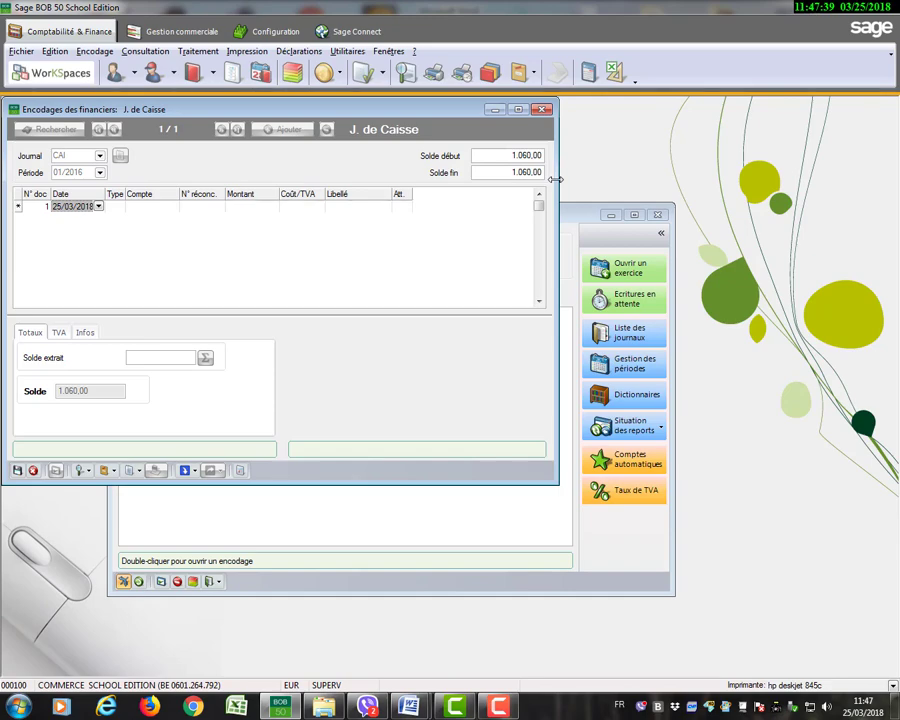
text(24/01/2016)
key(Return)
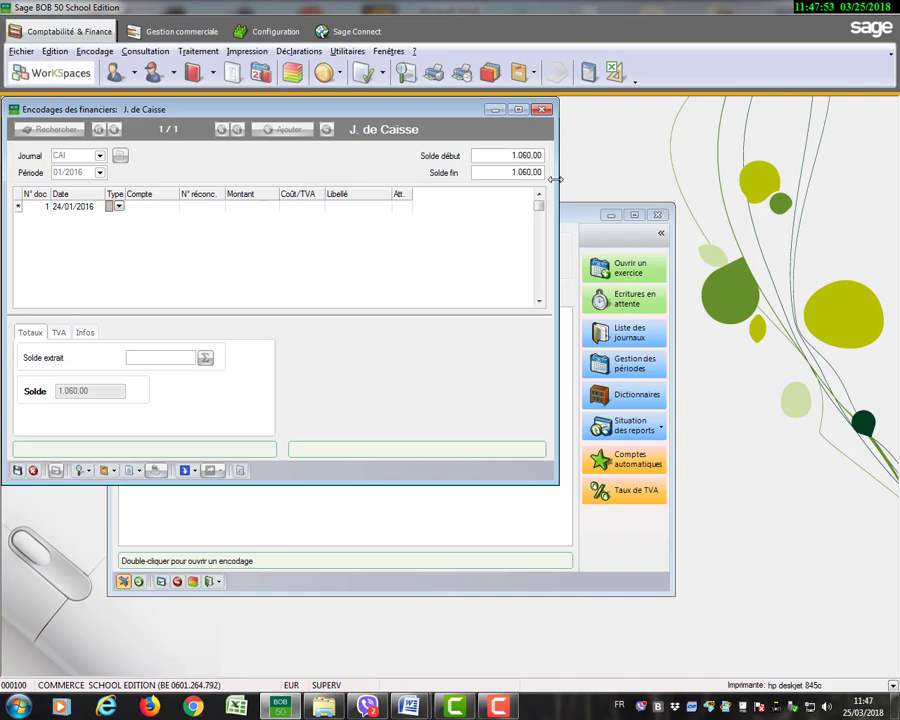
Set the entry line's type to G and its account to 700010 (Vente produit E).
text(G)
key(Tab)
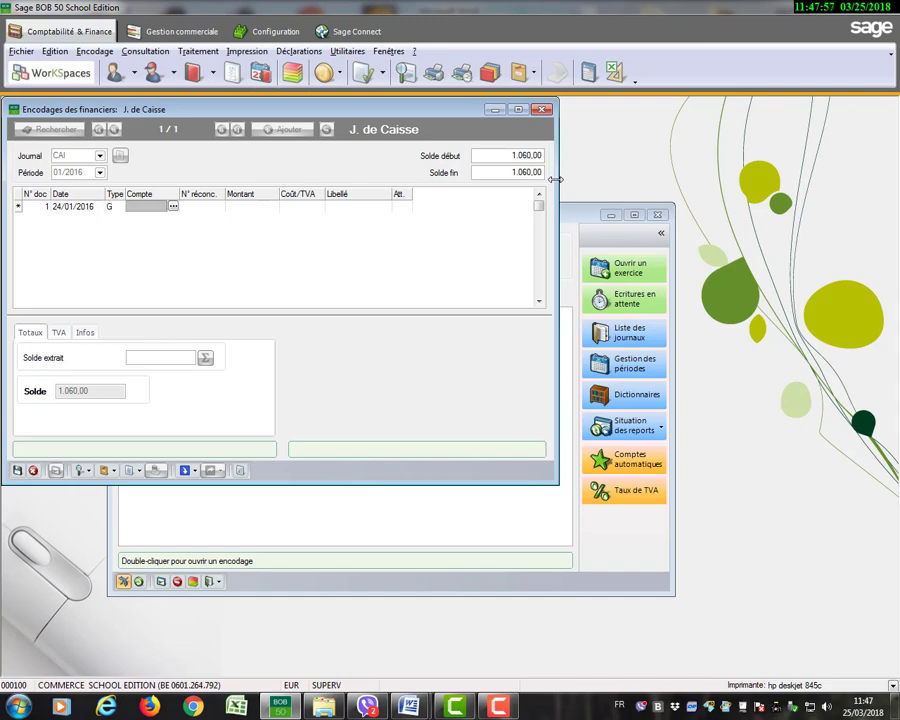
text(7000)
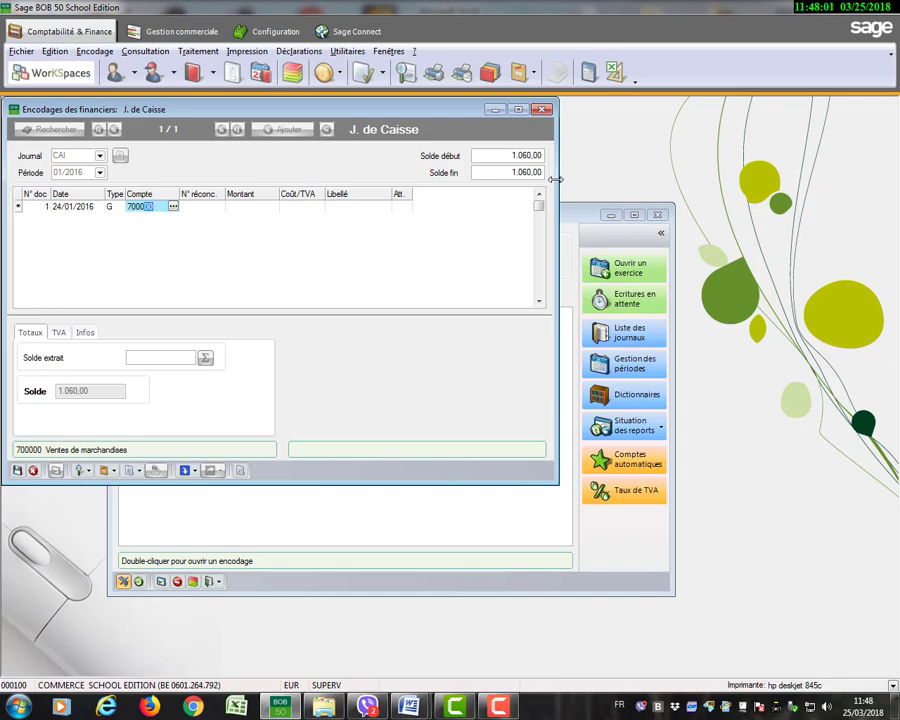
text(1)
key(Tab)
key(Tab)
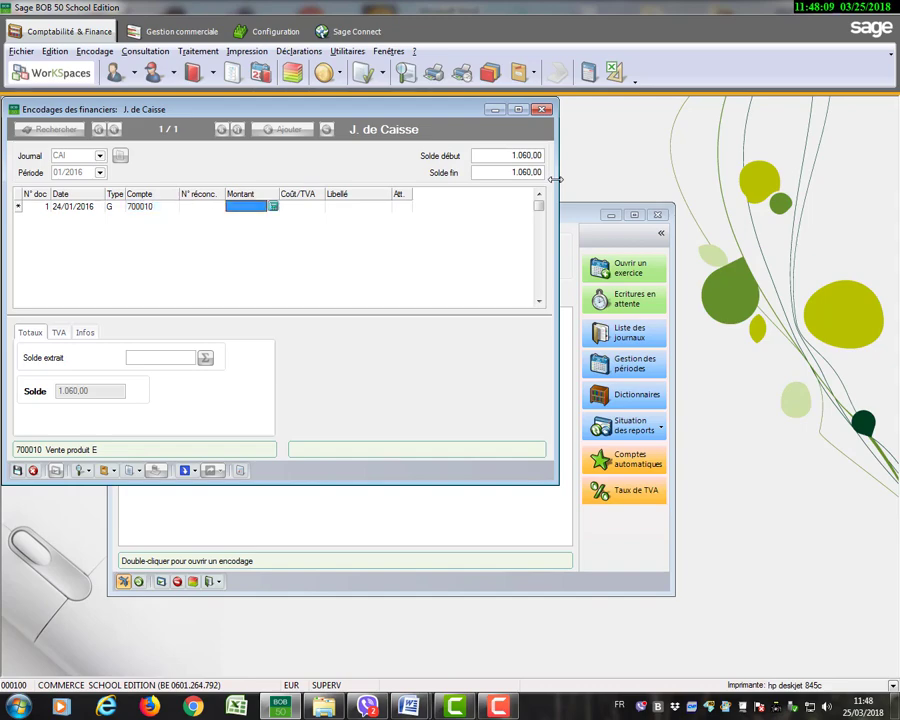
Enter an amount of 181,50 on the 700010 line and save its VAT details at NAT V 21.
text(181)
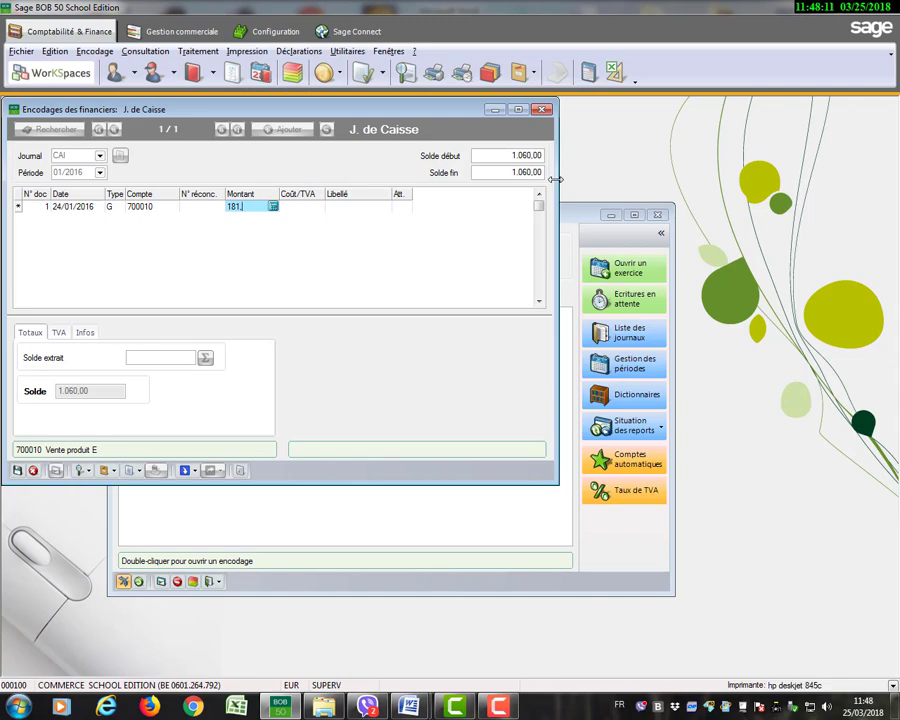
text(,50)
key(Return)
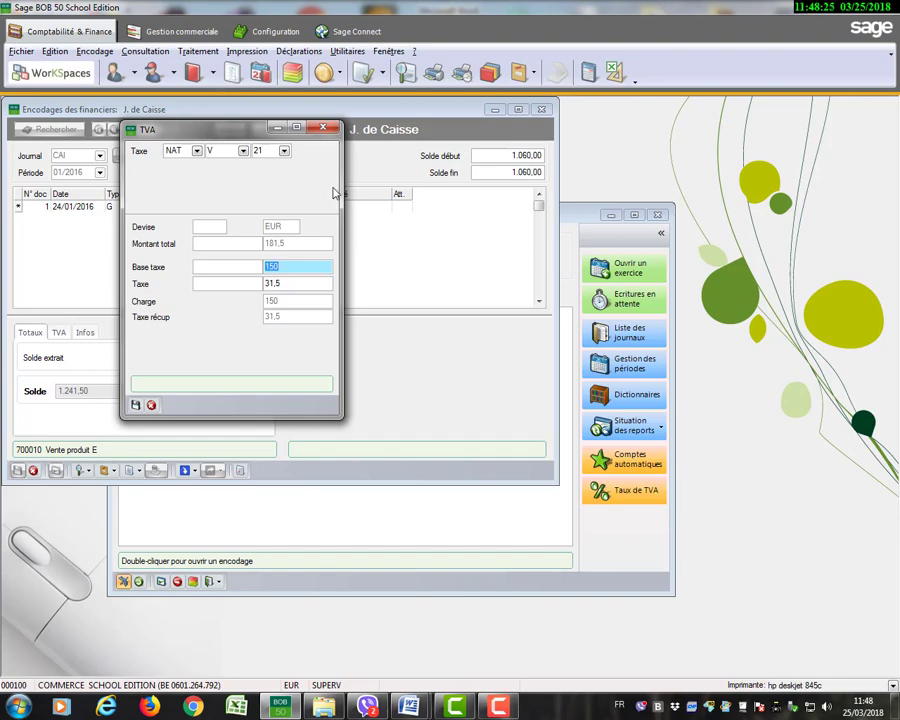
click(136, 406)
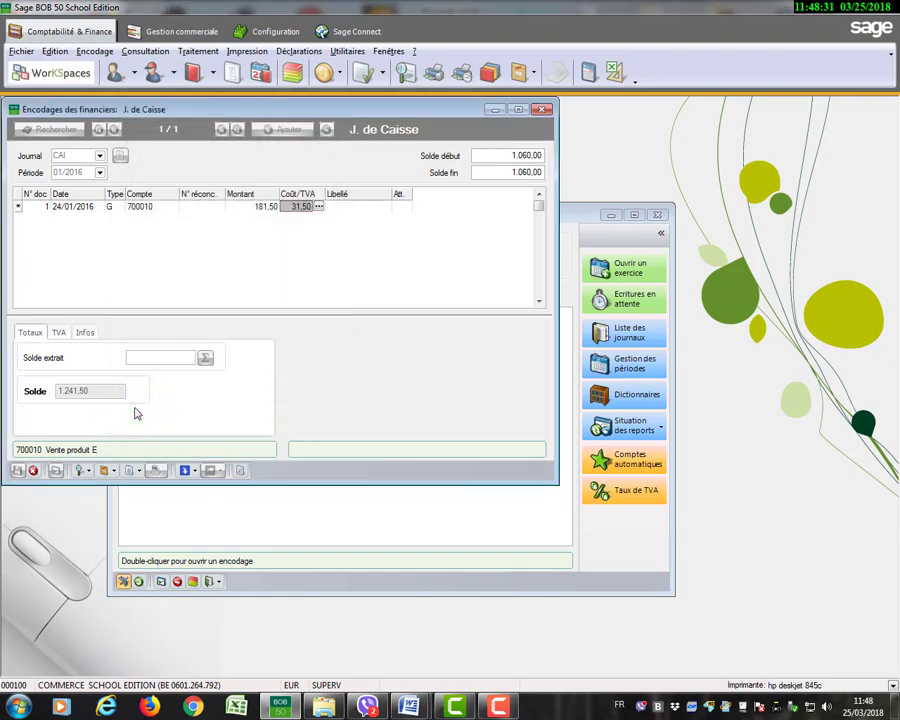
Label the 700010 line "vente sans facture" and complete the line.
key(Tab)
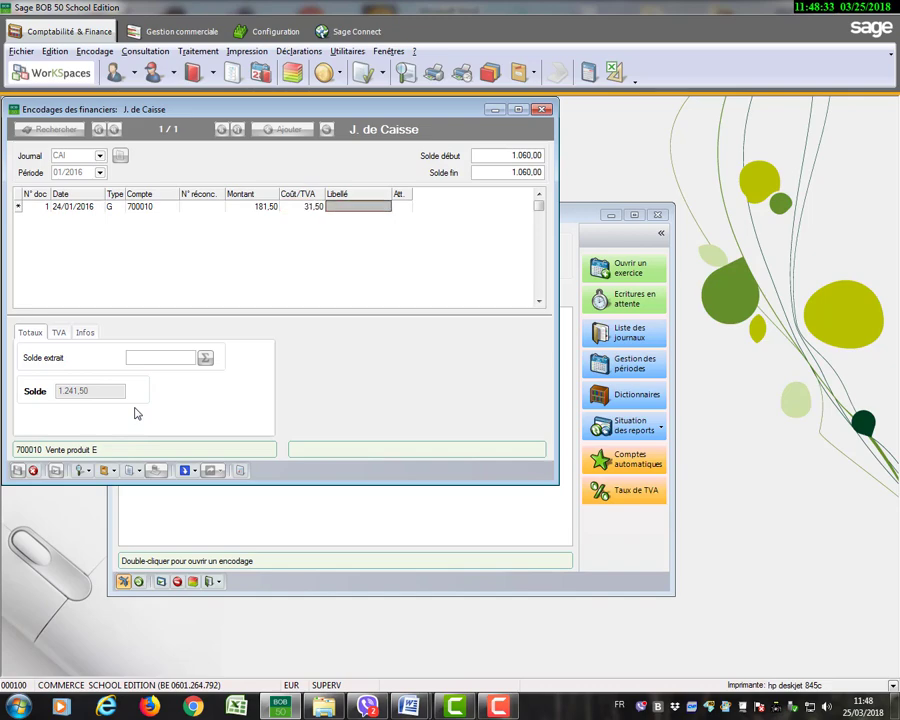
text(vente)
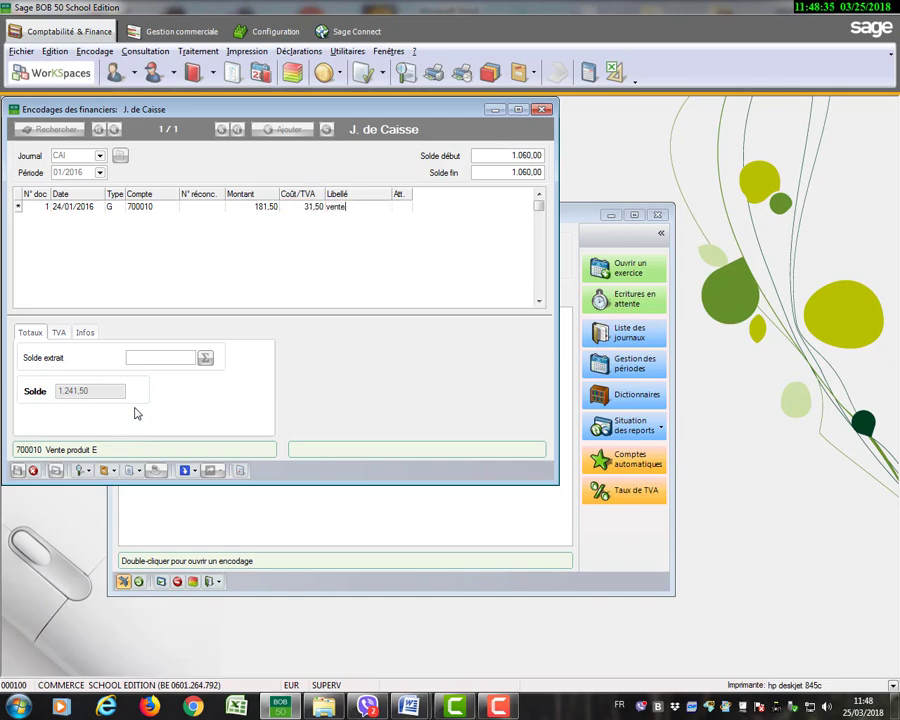
text( sans facture)
key(Return)
key(Return)
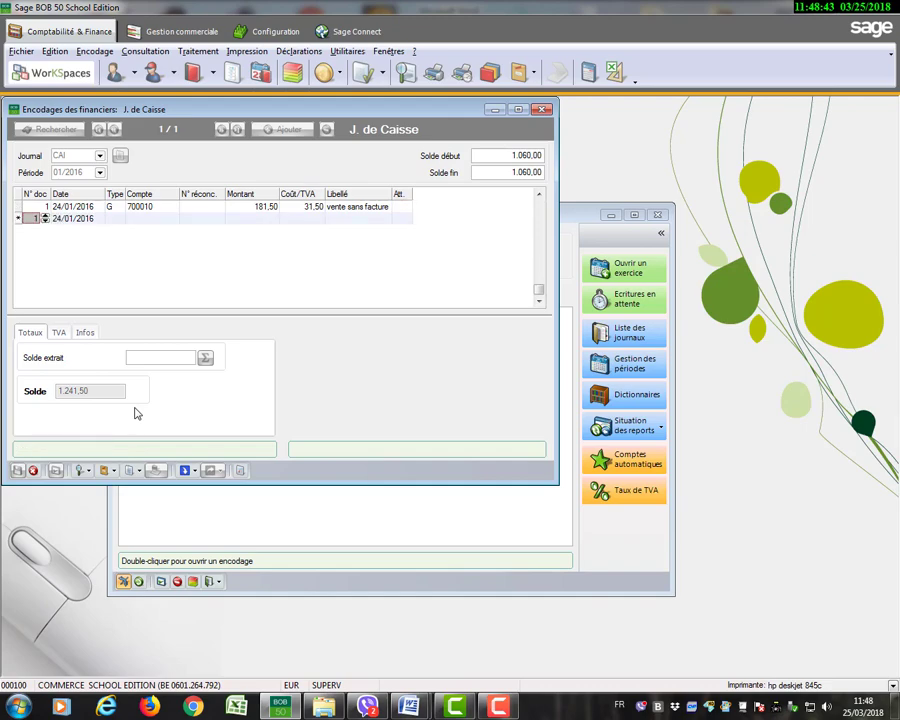
Add a second line of type G, dated 24/01/2016, on account 700020 (Vente produit F).
key(Return)
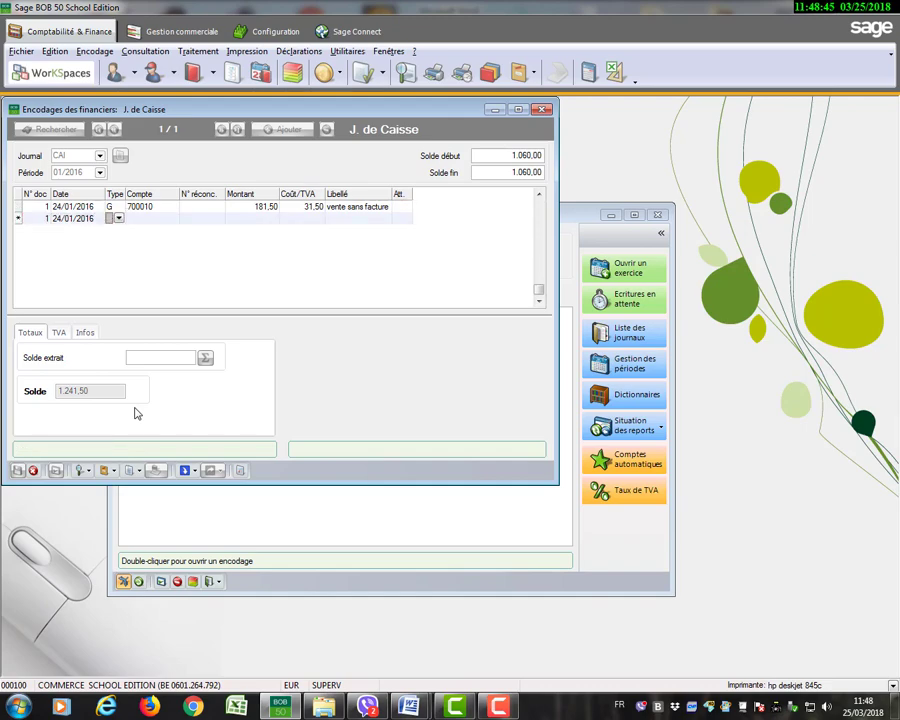
text(G)
key(Tab)
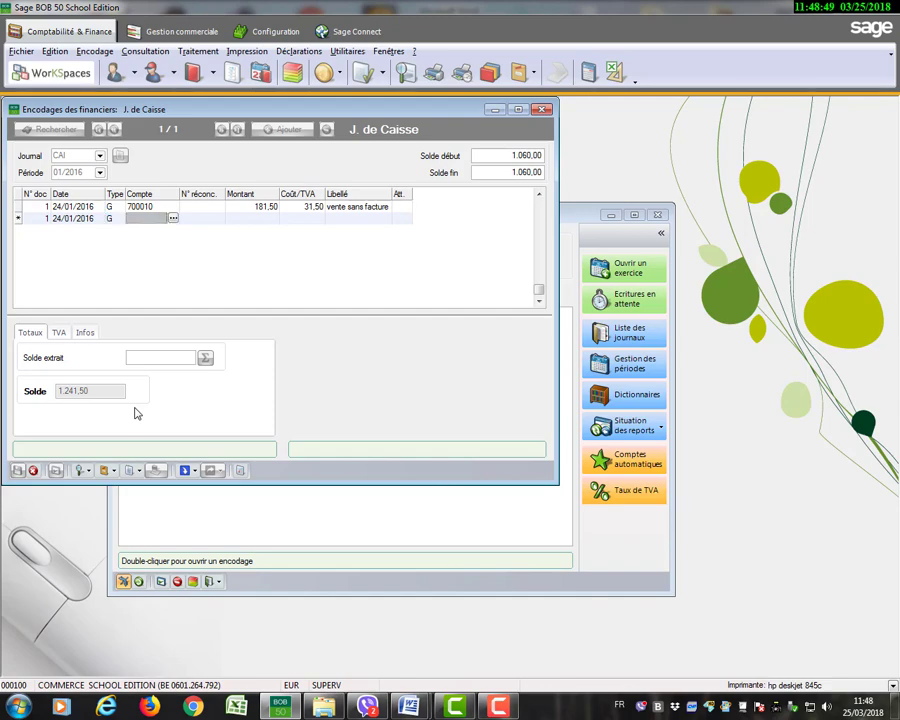
text(70)
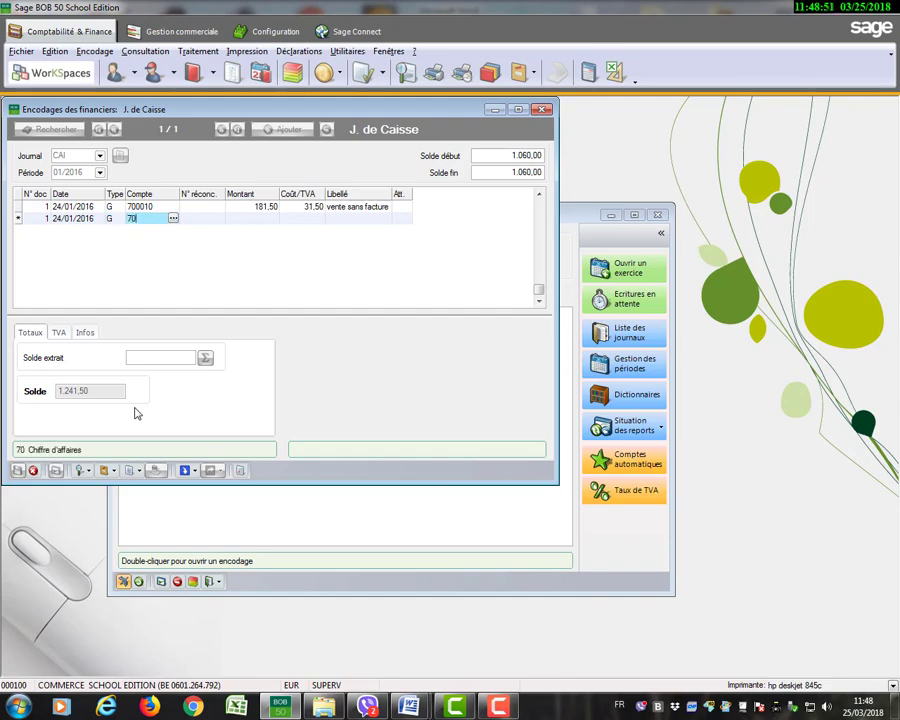
text(00)
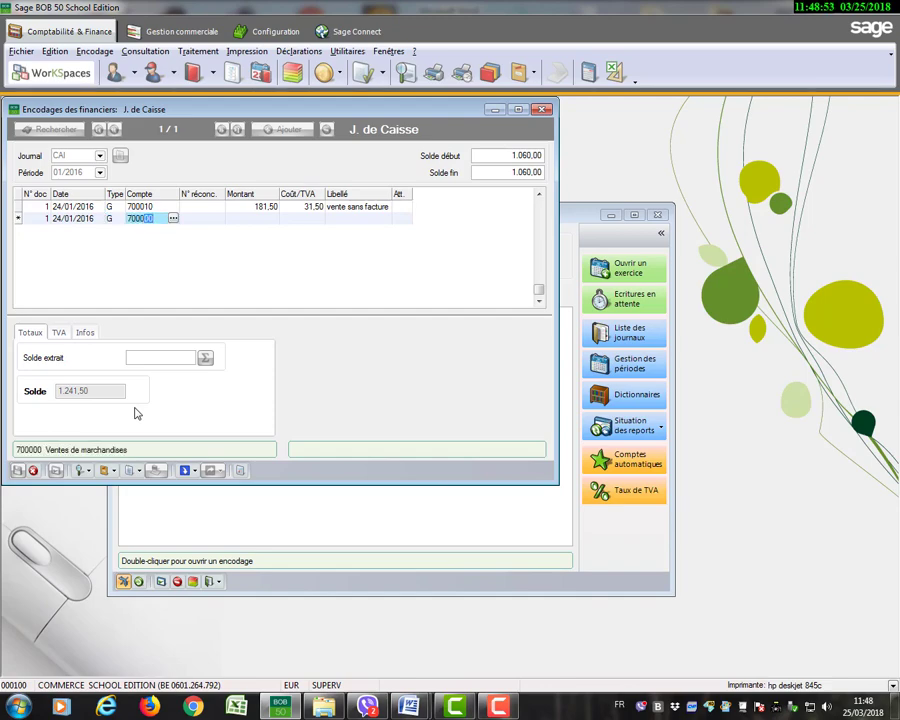
text(20)
key(Tab)
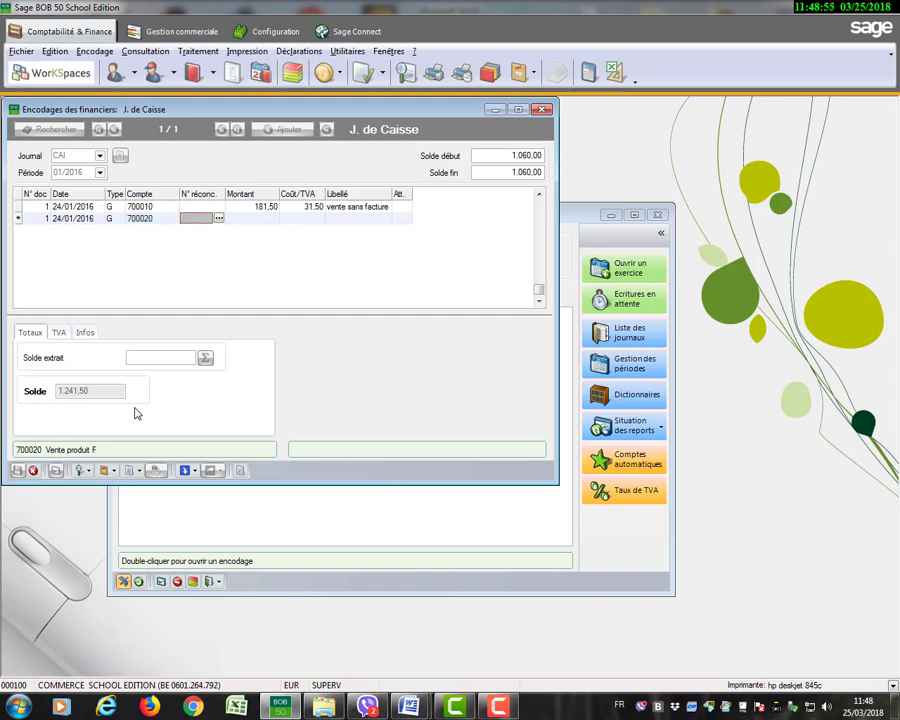
key(Tab)
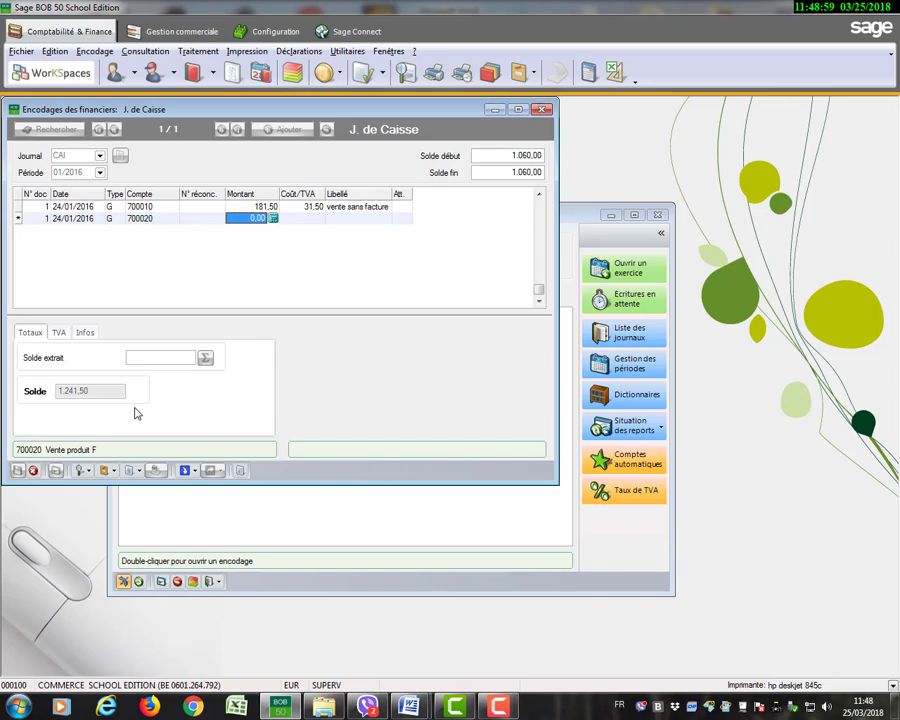
Enter 290,40 on the 700020 line, save its VAT details at NAT V 21 and reuse the label "vente sans facture".
text(290)
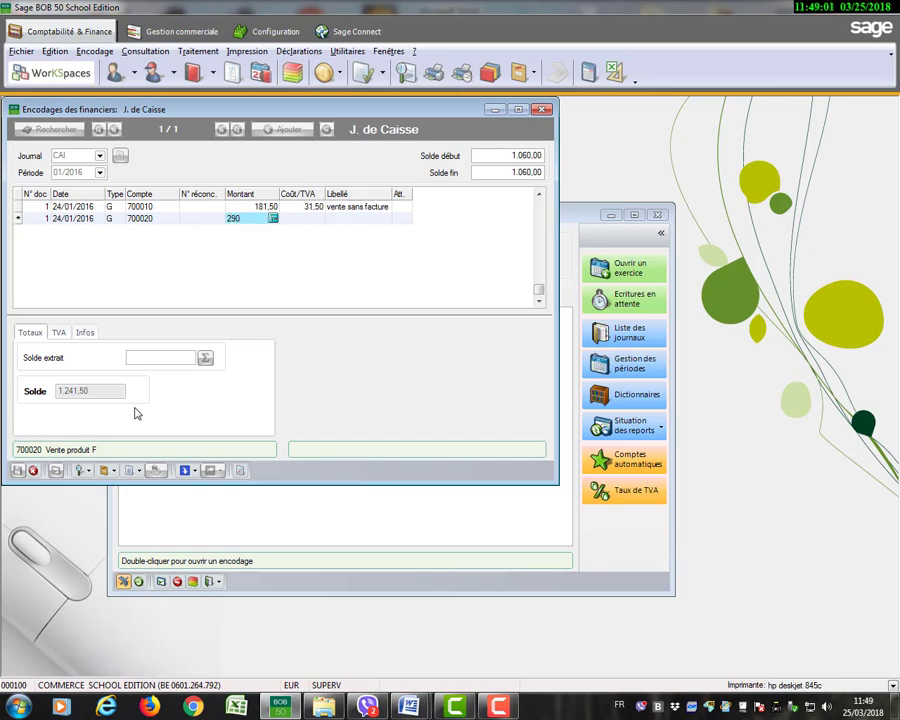
text(,40)
key(Return)
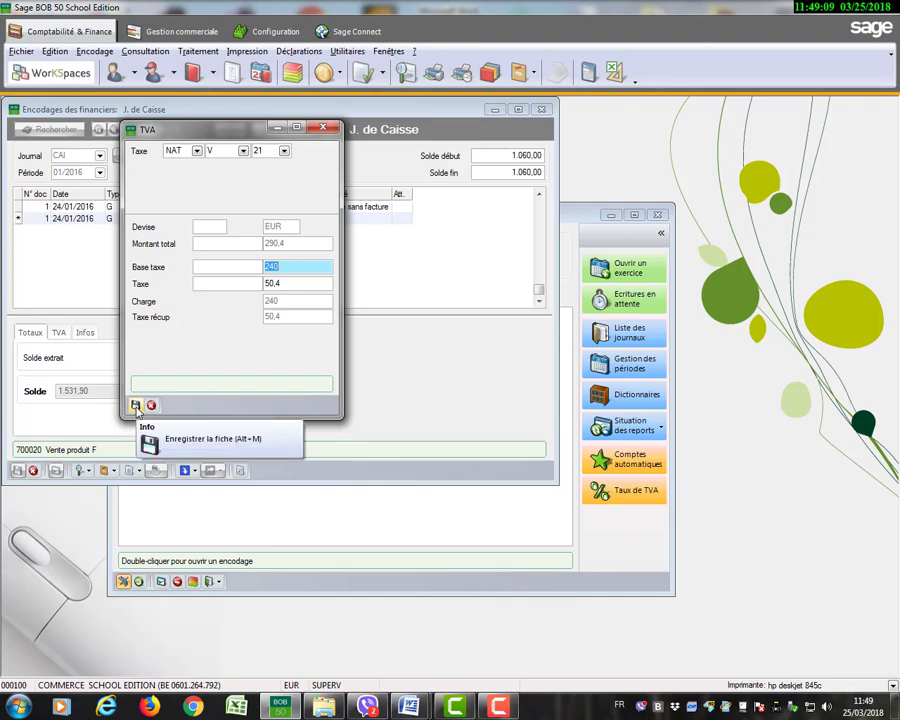
click(136, 407)
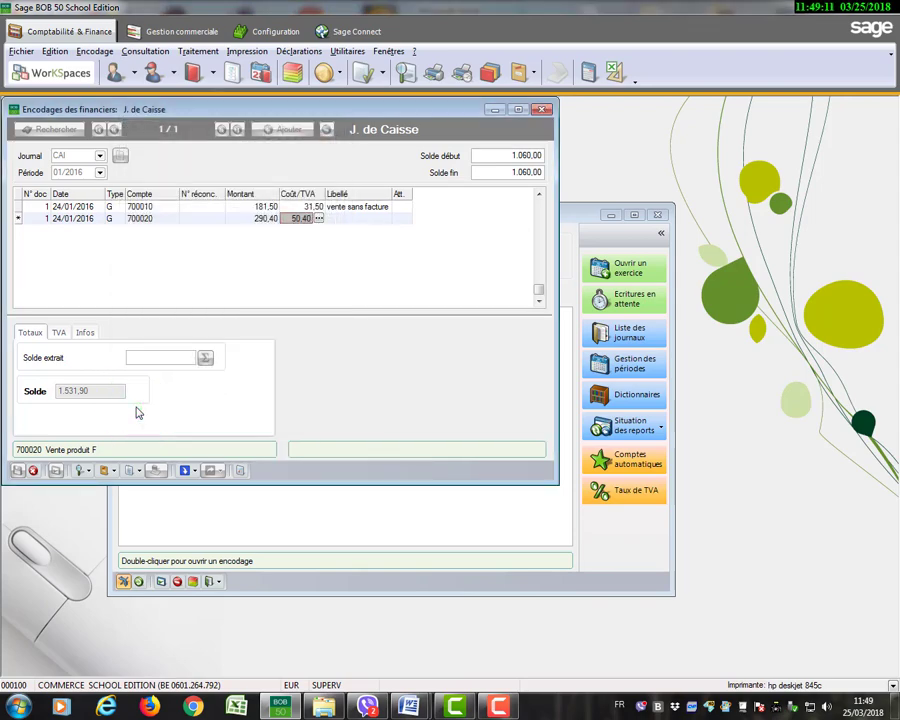
click(365, 219)
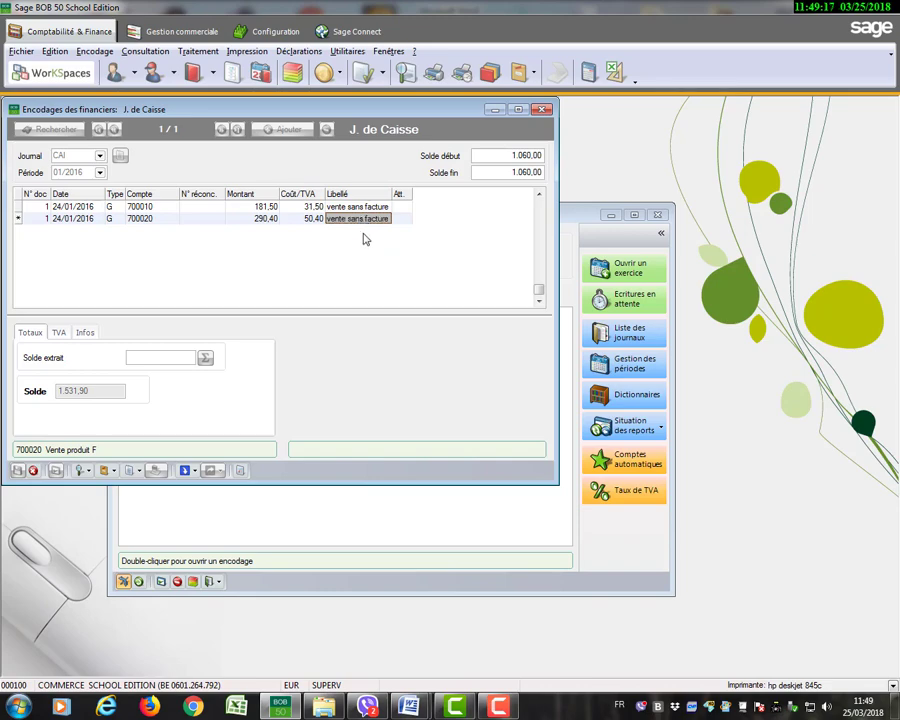
Set the cash journal's closing balance (Solde fin) to 1.531,90 and save the document.
click(516, 171)
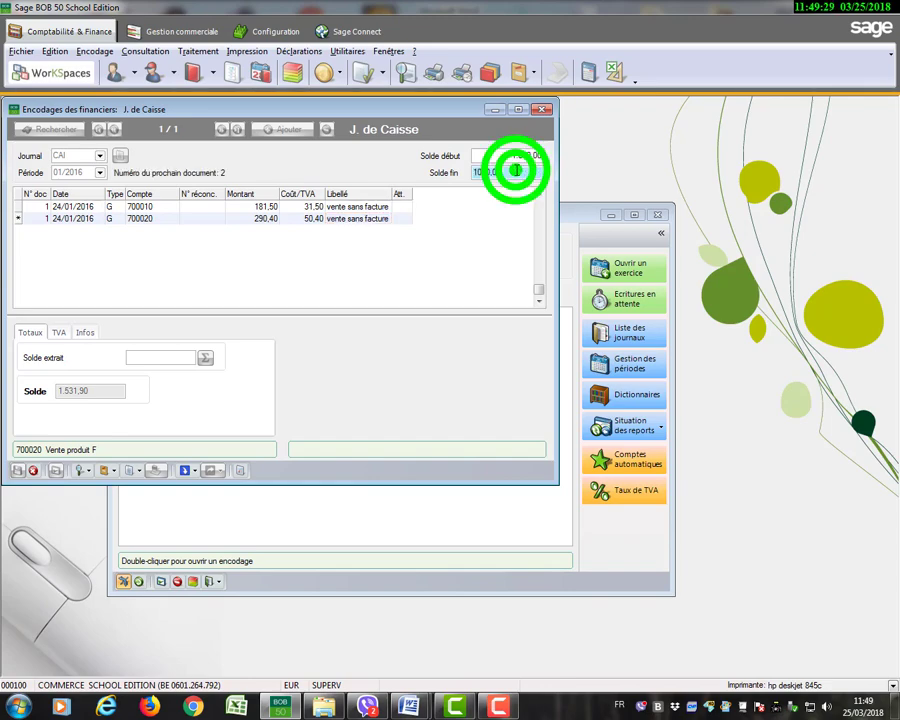
text(1)
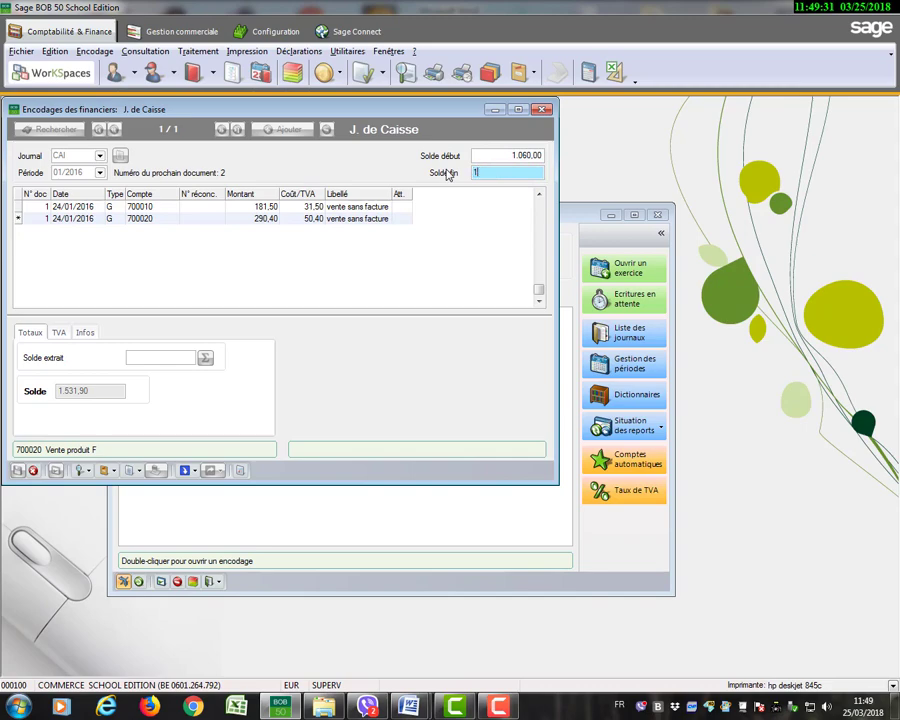
text(.531,90)
key(Return)
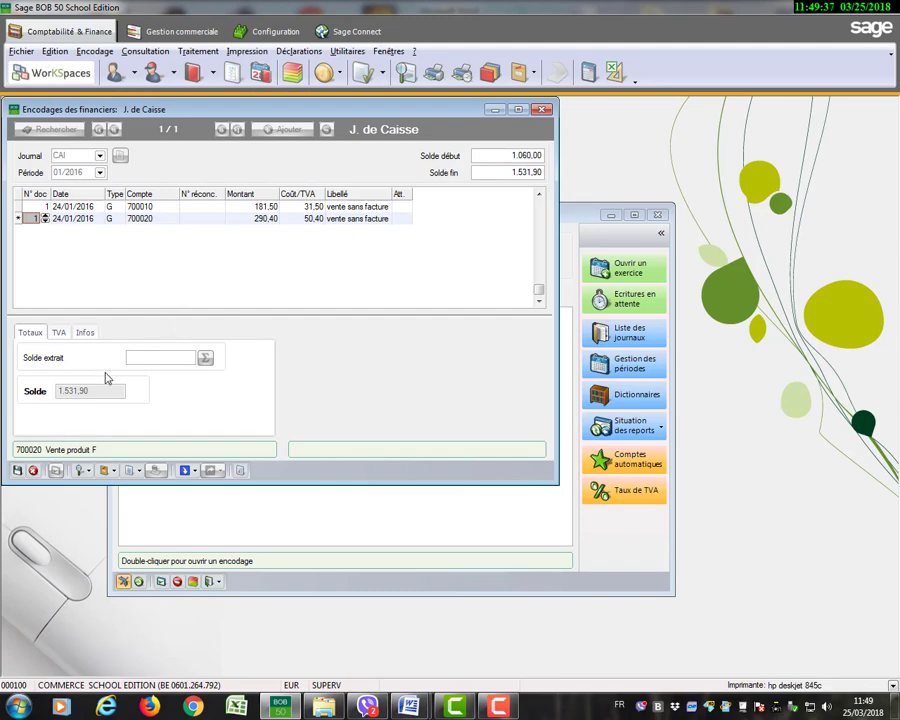
click(18, 471)
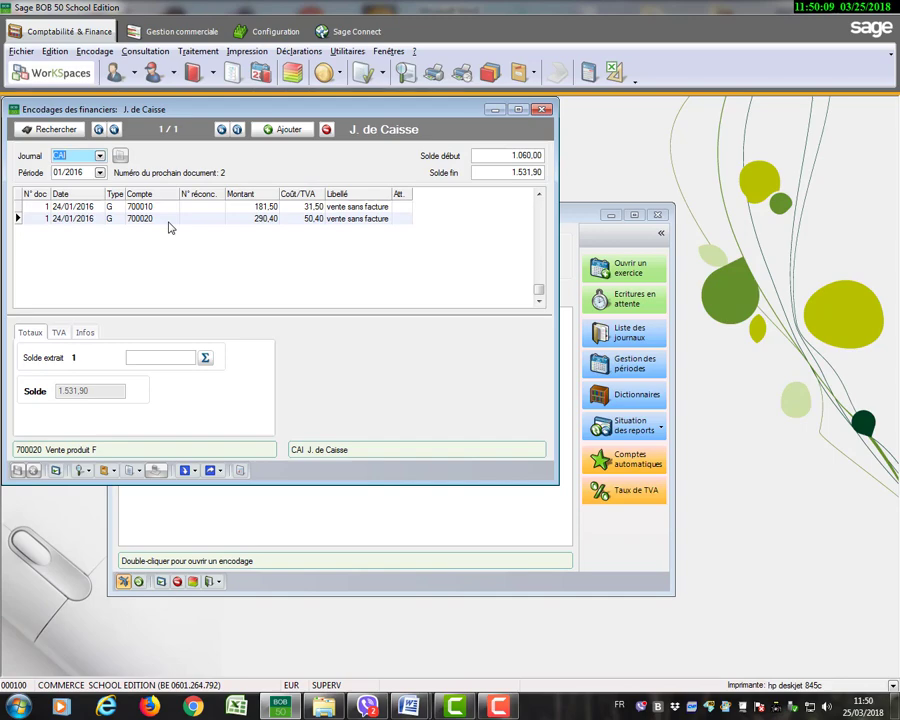
Close the cash journal and entry management windows and switch to Gestion commerciale.
click(543, 110)
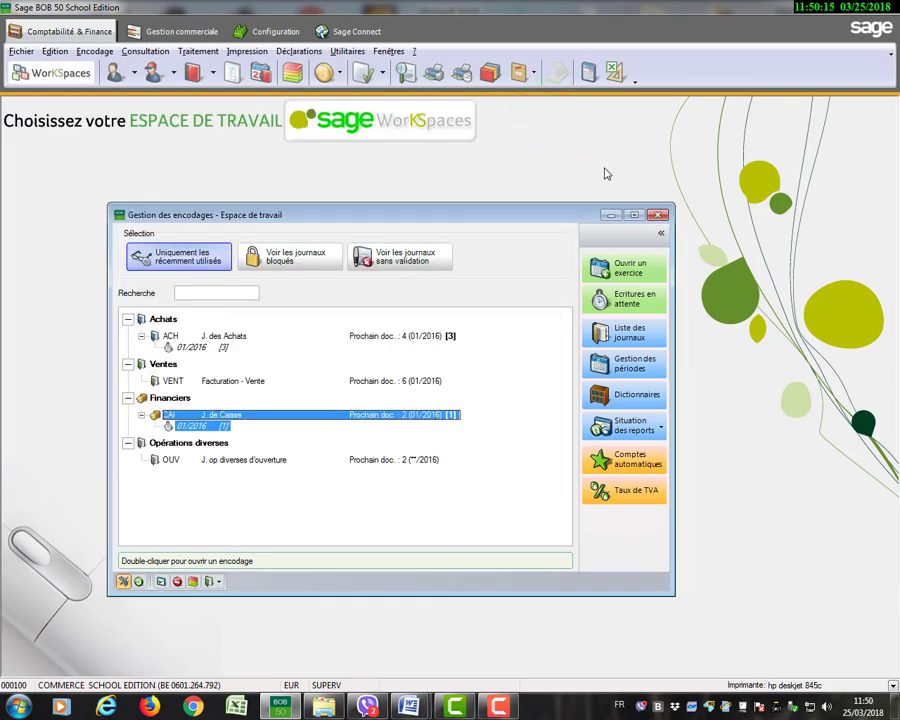
click(657, 214)
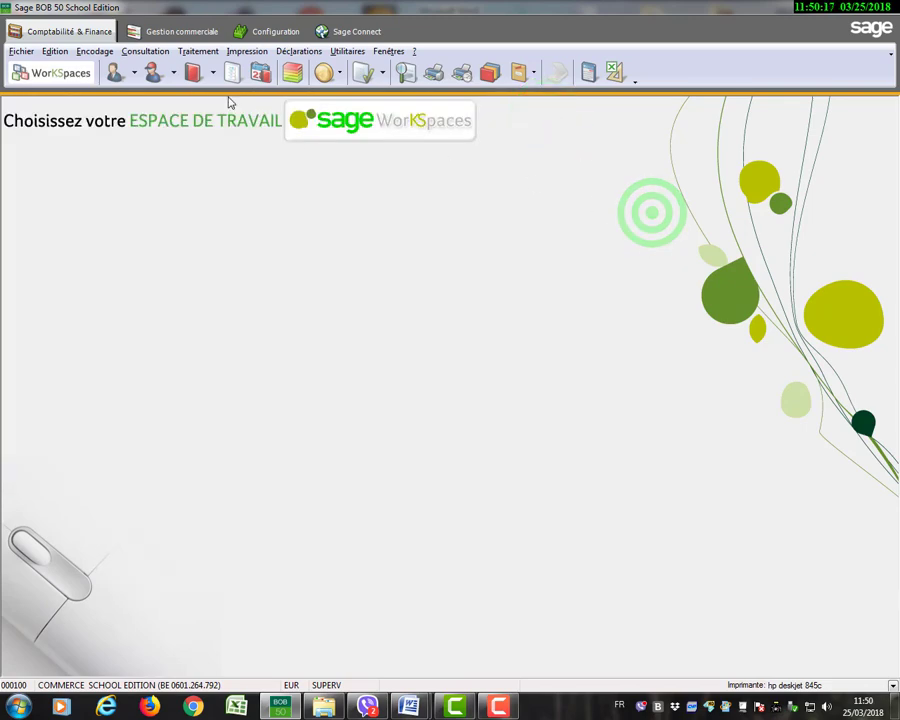
click(187, 36)
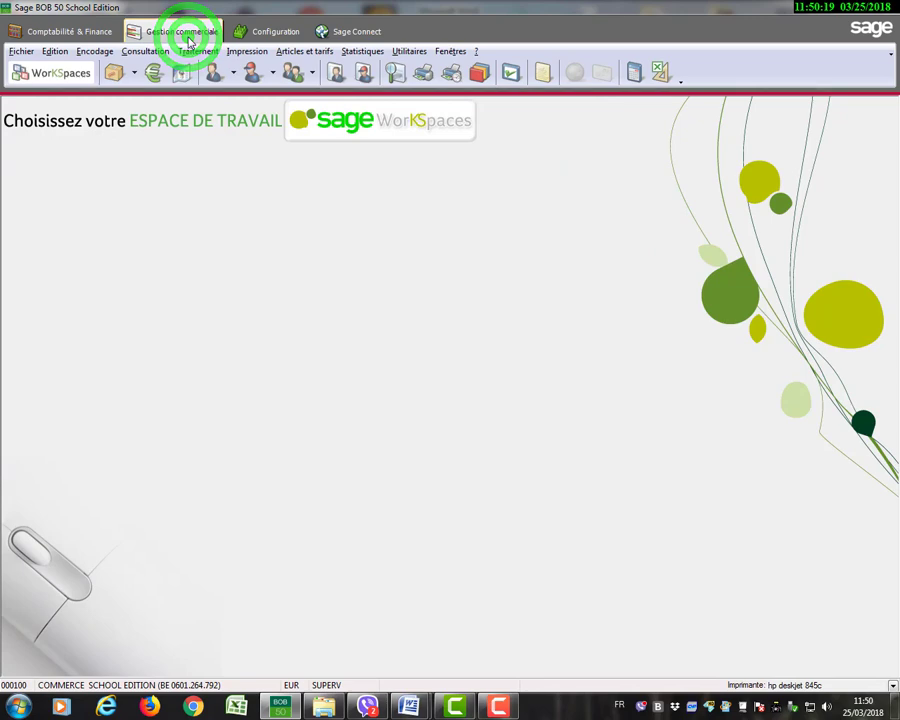
Open the stock movement entry (Mouvements de stock) and add a new movement in journal MVT.
click(100, 53)
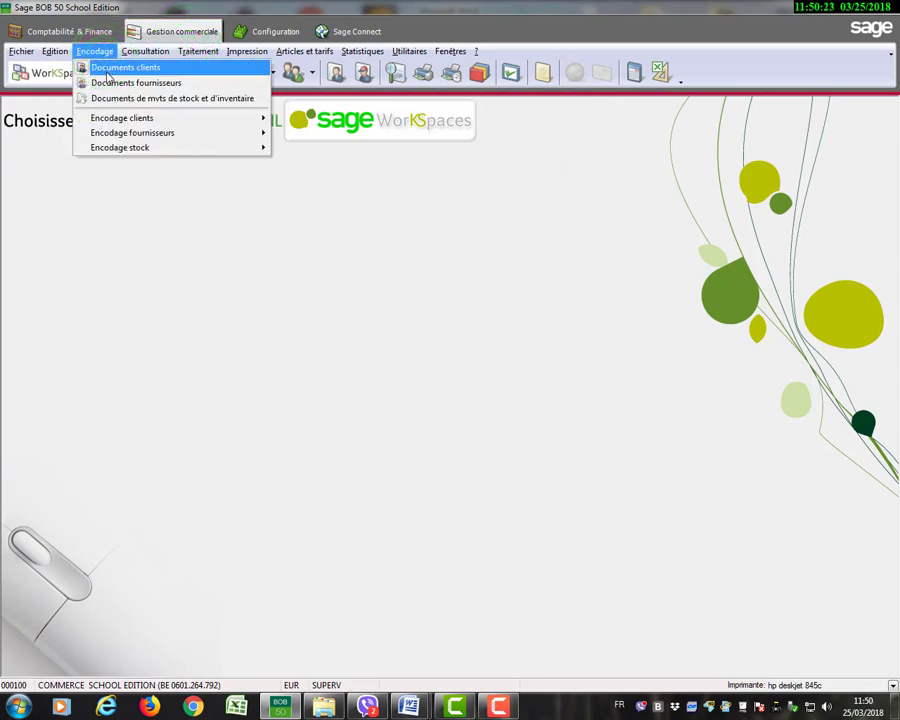
mouse_move(115, 149)
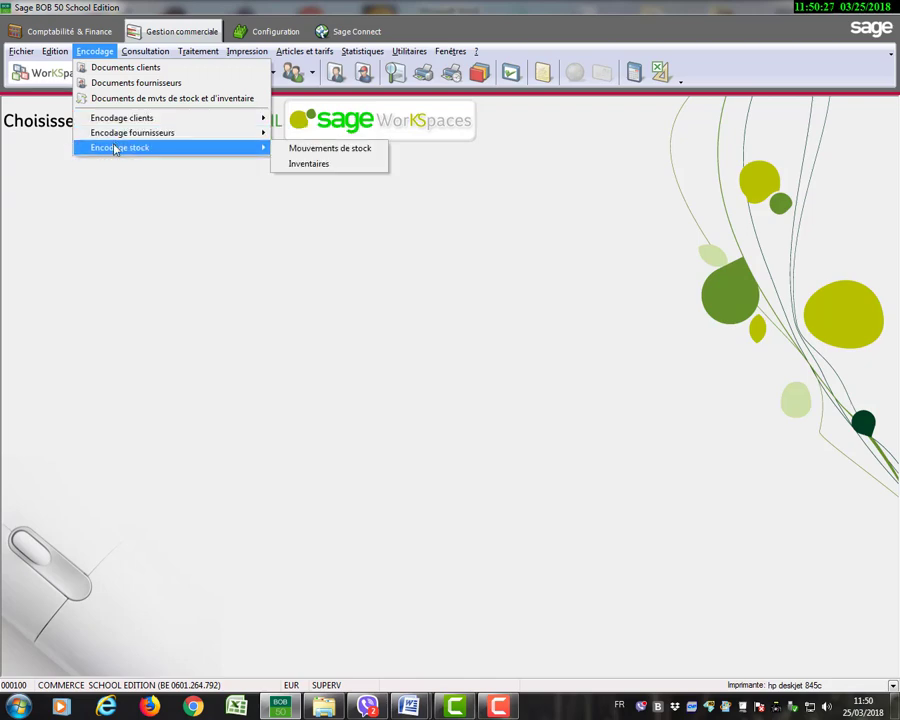
click(305, 149)
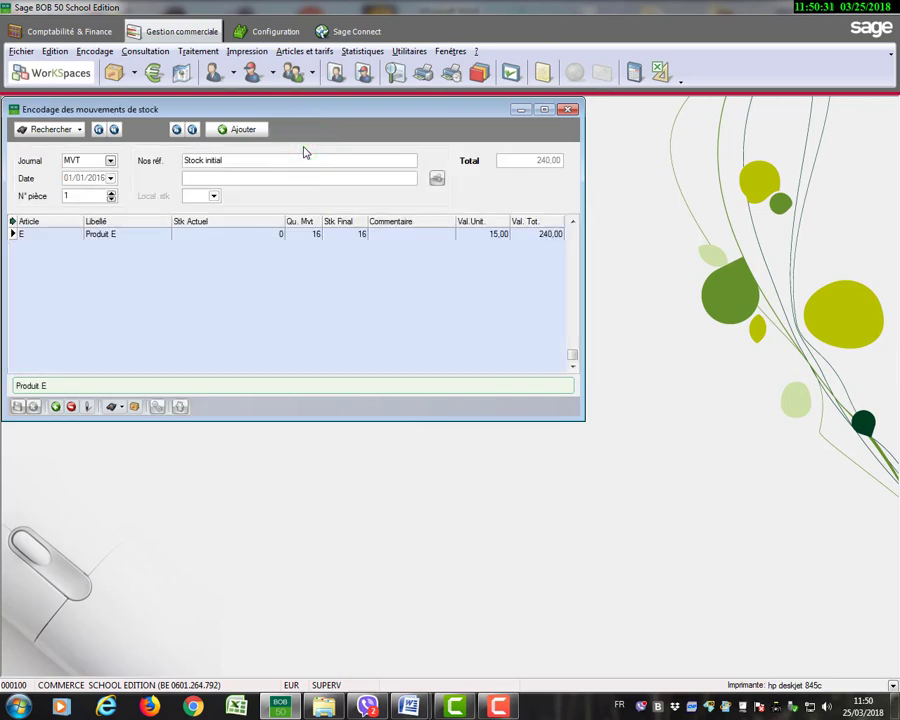
click(240, 132)
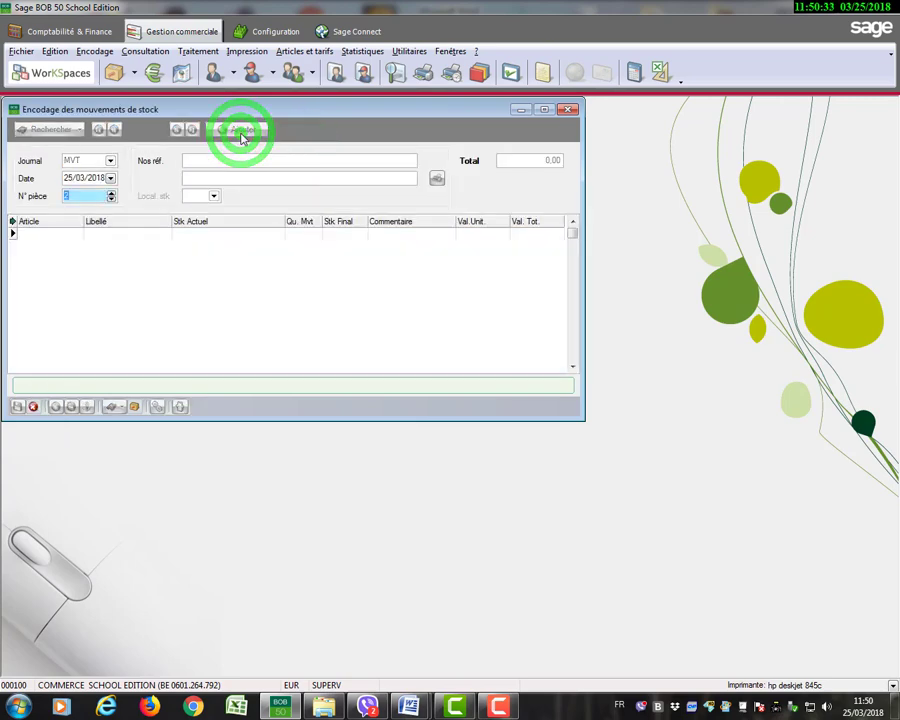
Date the new stock movement 24/01/2016 and enter "Vente sans facture" as its reference (Nos réf.).
click(68, 178)
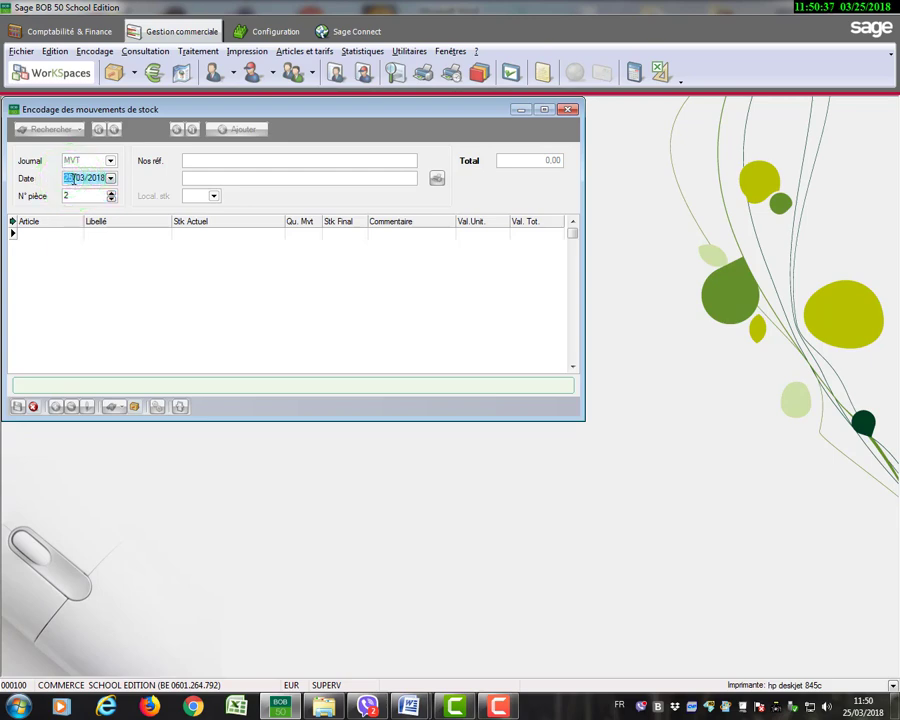
text(24/01/2016)
key(Tab)
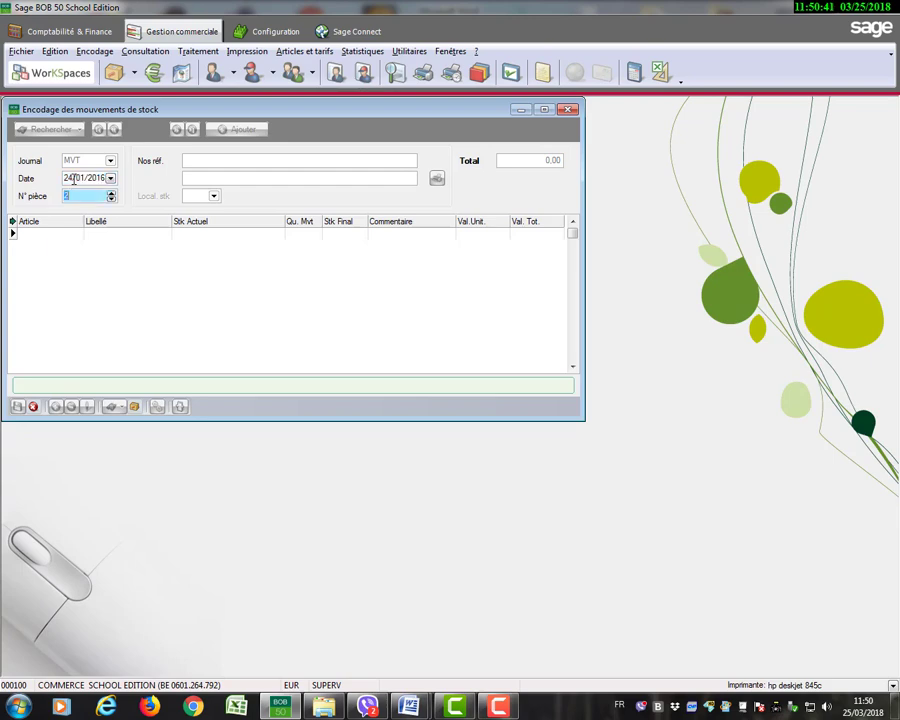
key(Tab)
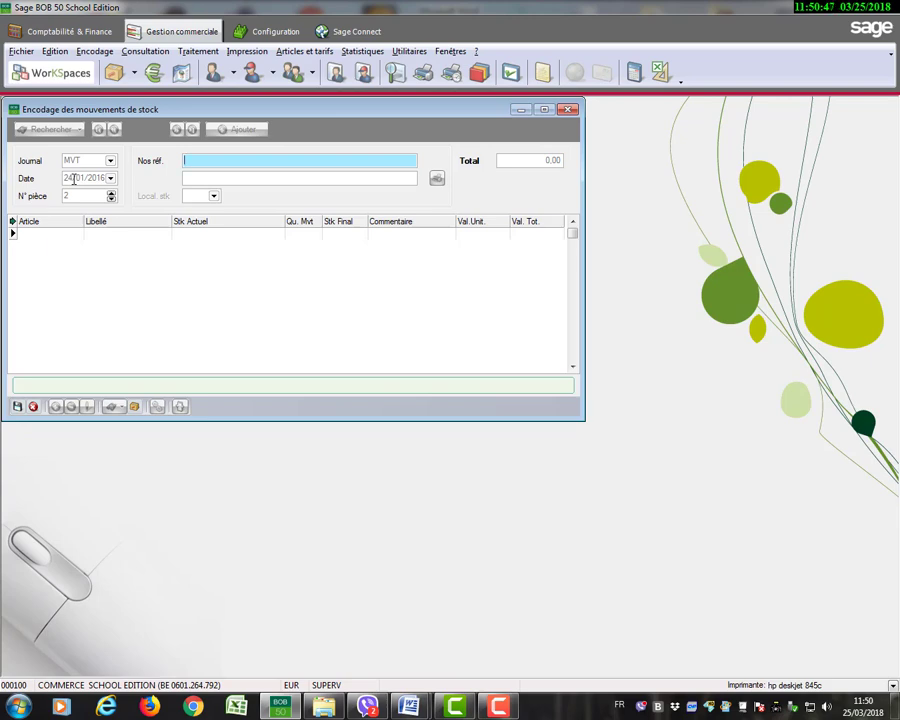
text(Vente sans facture)
Add a line for article E (Produit E) with a movement quantity of -5 and no comment.
click(50, 238)
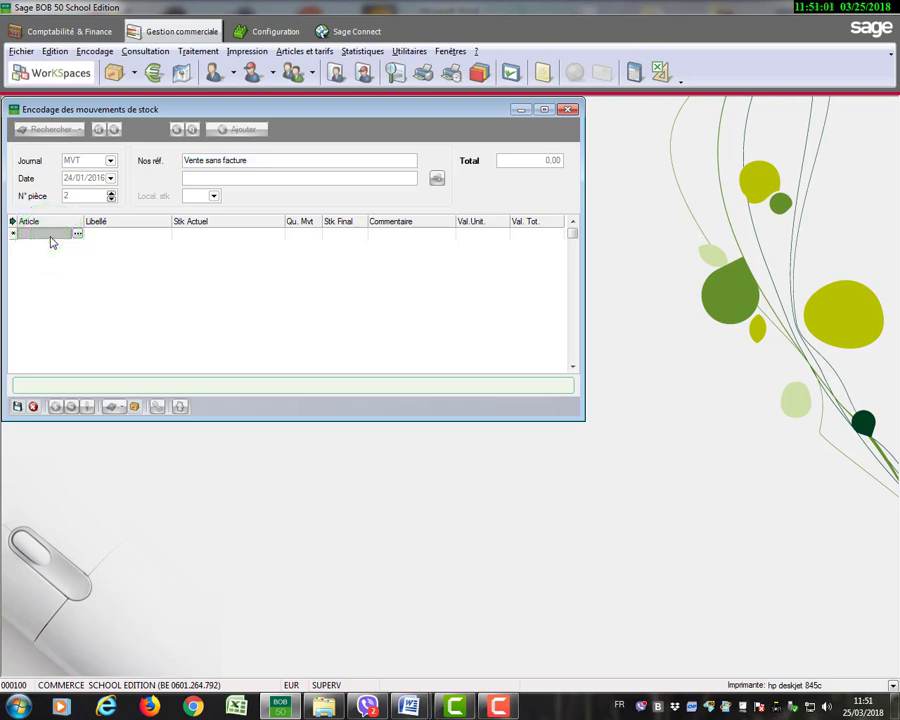
text(E)
key(Tab)
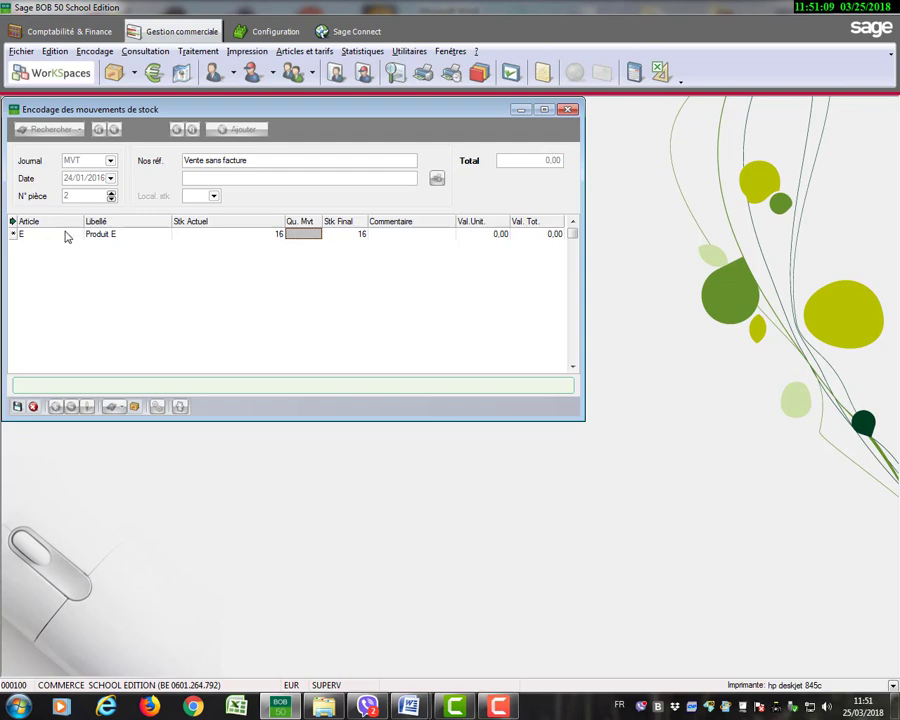
click(306, 236)
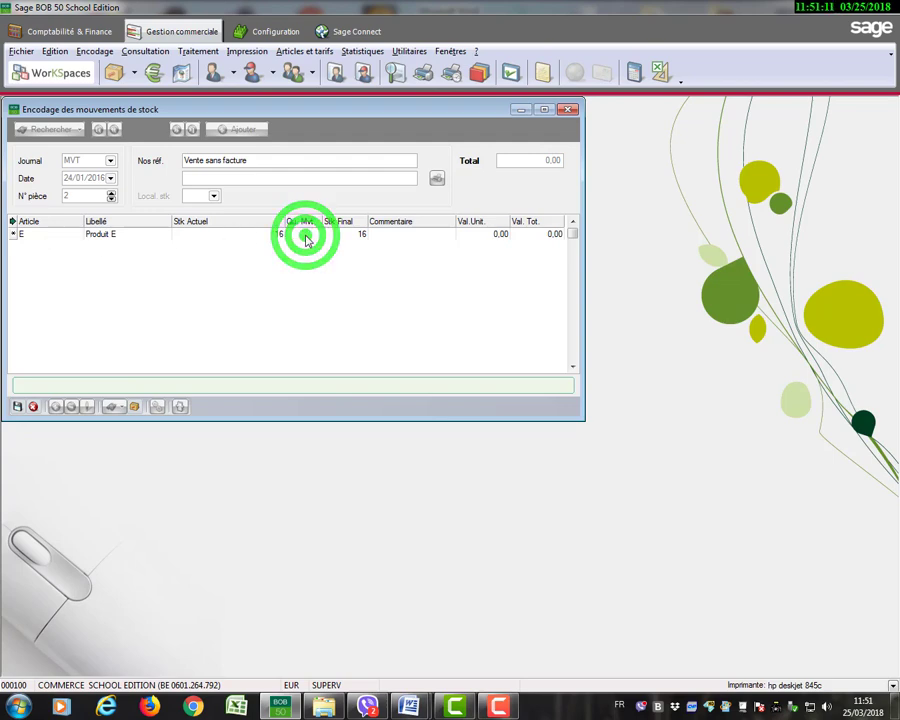
text(-5)
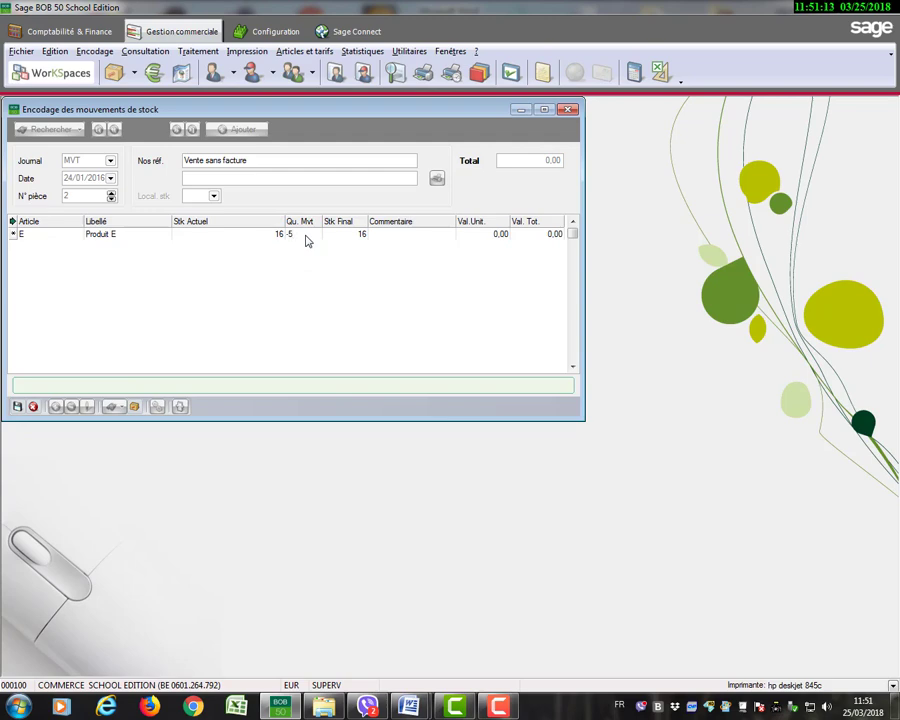
key(Return)
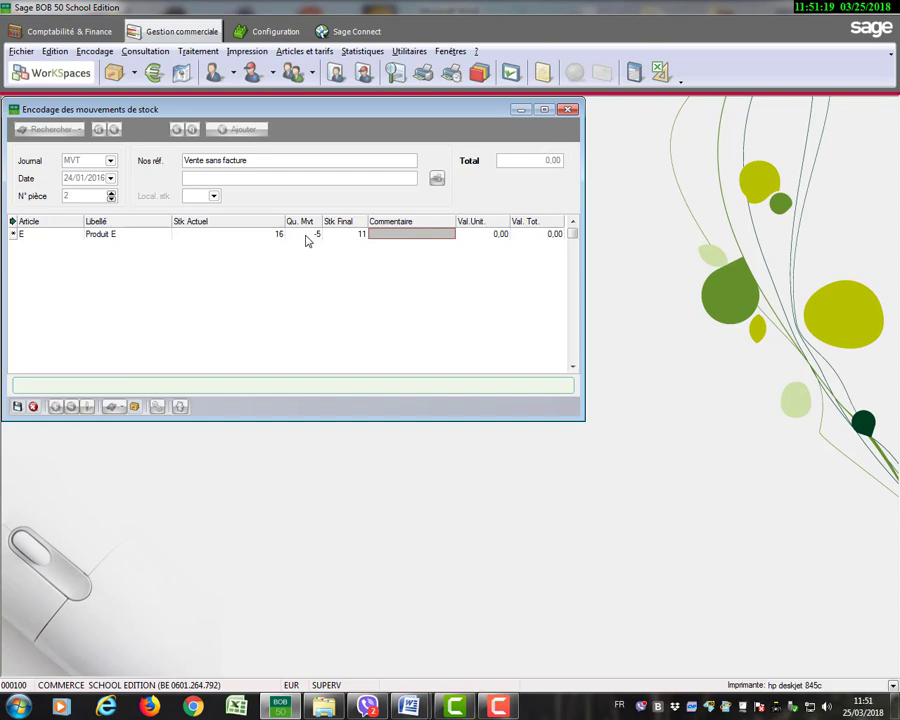
key(Return)
key(Return)
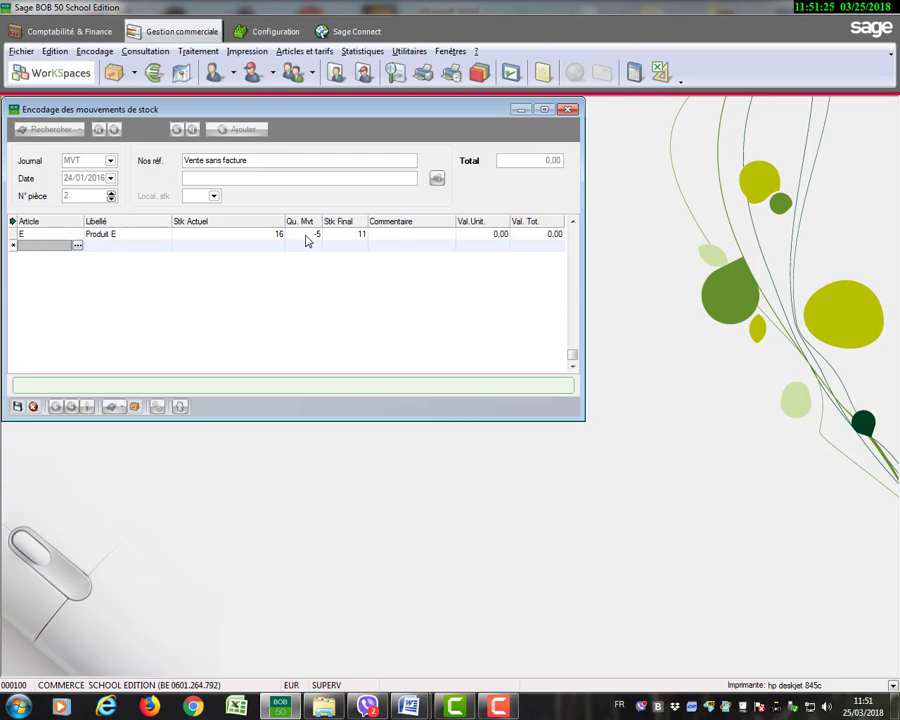
Add a line for article F (Produit F) with a movement quantity of -6 and save the stock movement.
text(F)
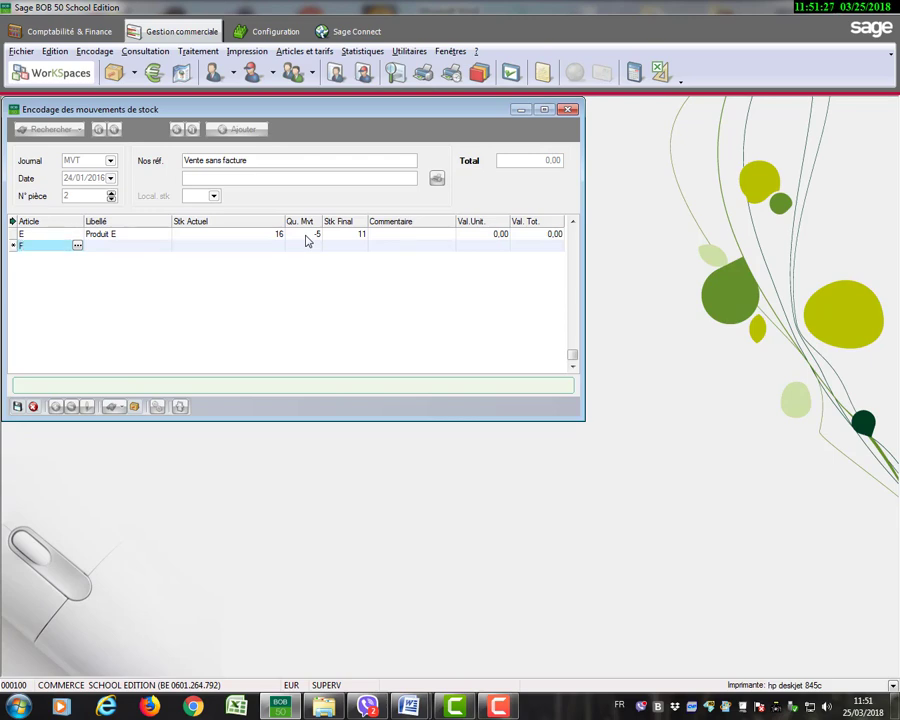
key(Return)
key(Return)
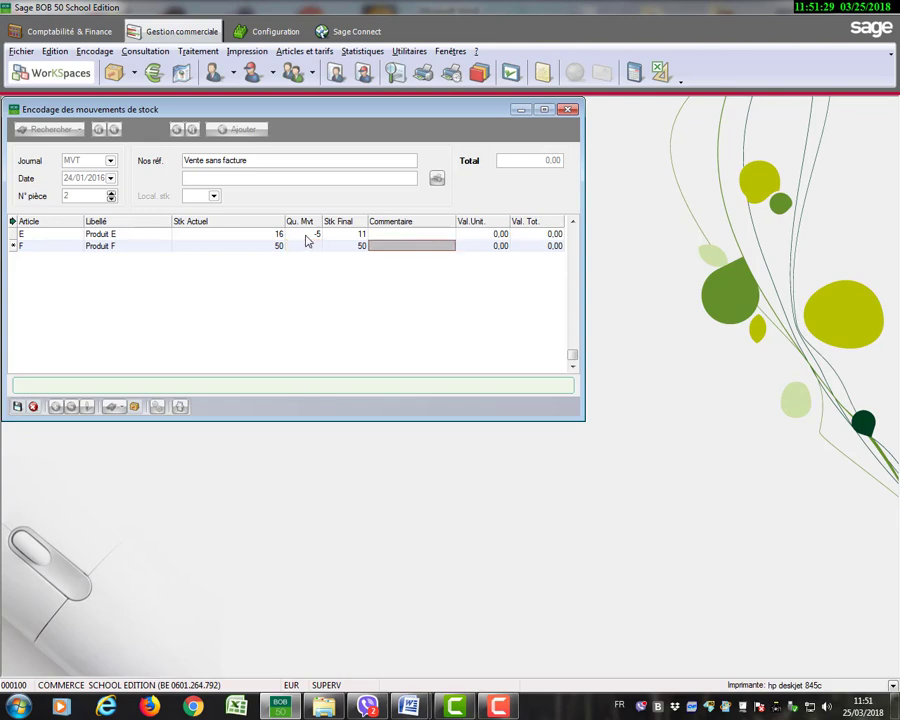
click(305, 246)
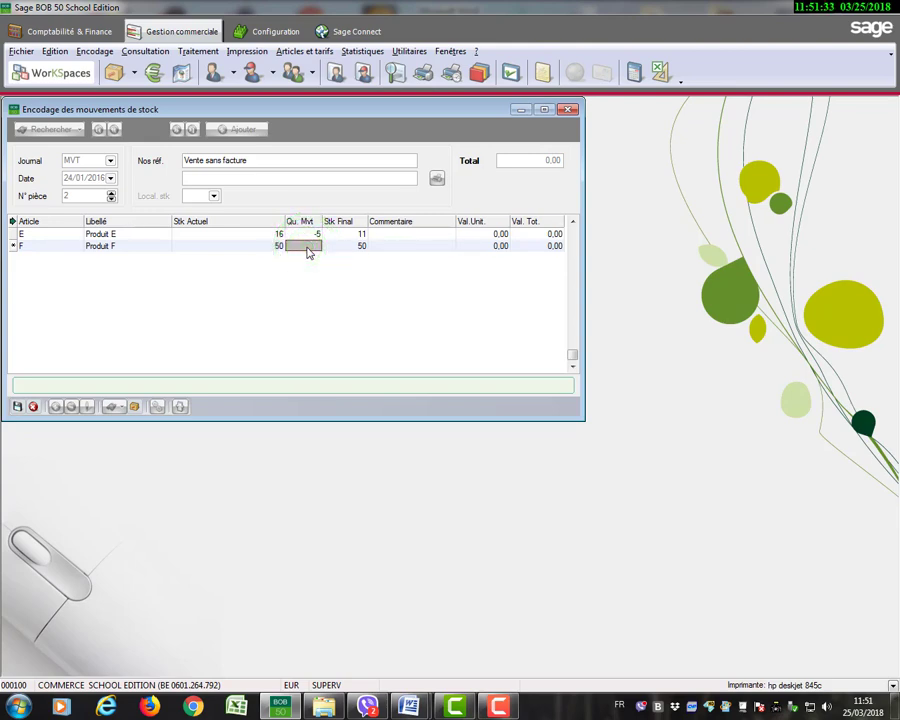
text(-6)
key(Return)
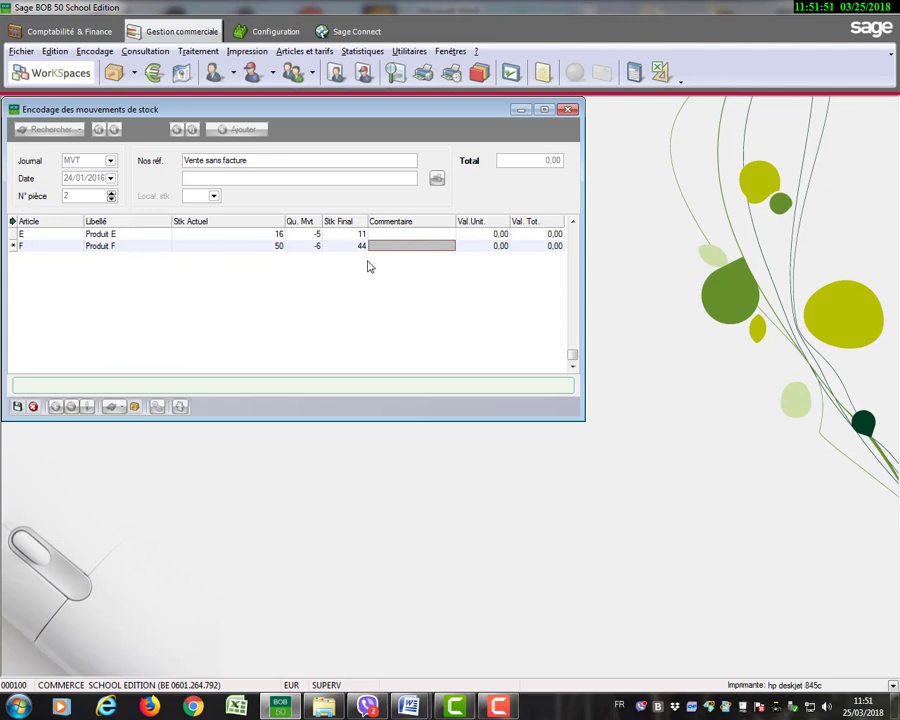
click(17, 407)
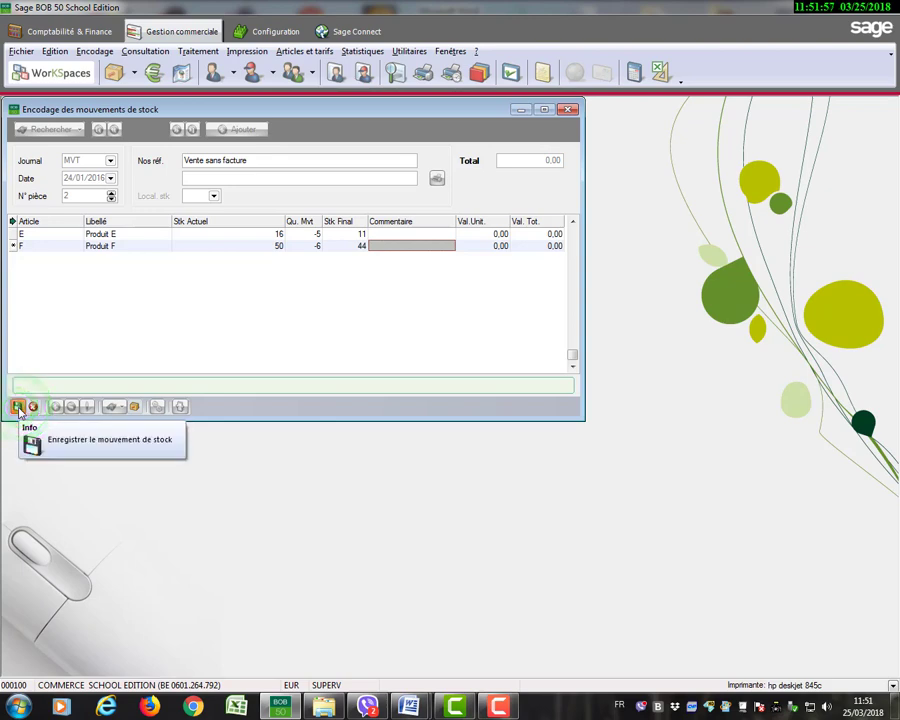